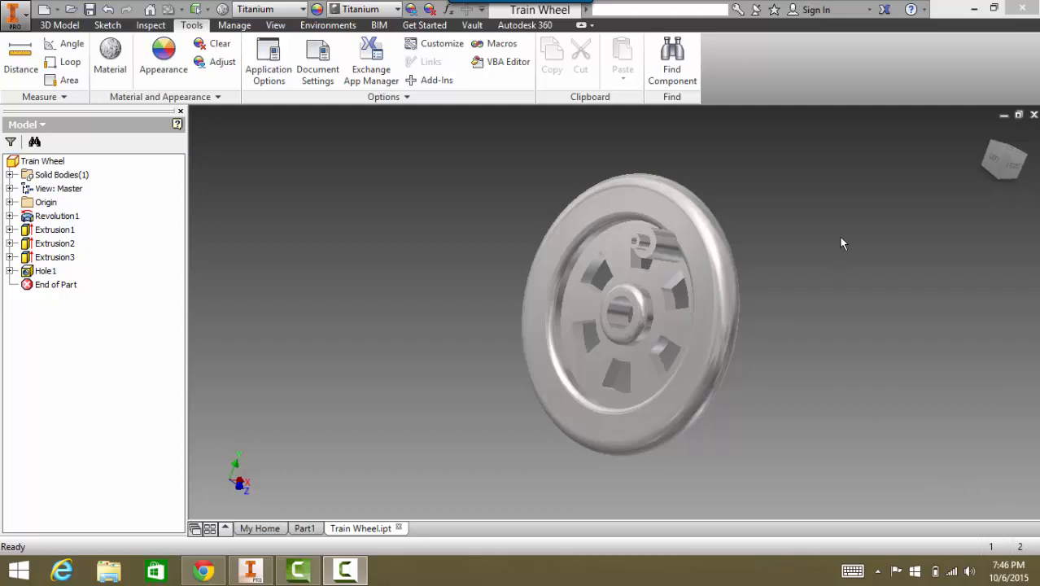
# - Switch from the finished train wheel model to the empty Part1 document
pyautogui.moveTo(1000, 166)
pyautogui.mouseDown()
pyautogui.moveTo(1014, 158)
pyautogui.moveTo(1004, 161)
pyautogui.mouseUp()
pyautogui.click(303, 529)
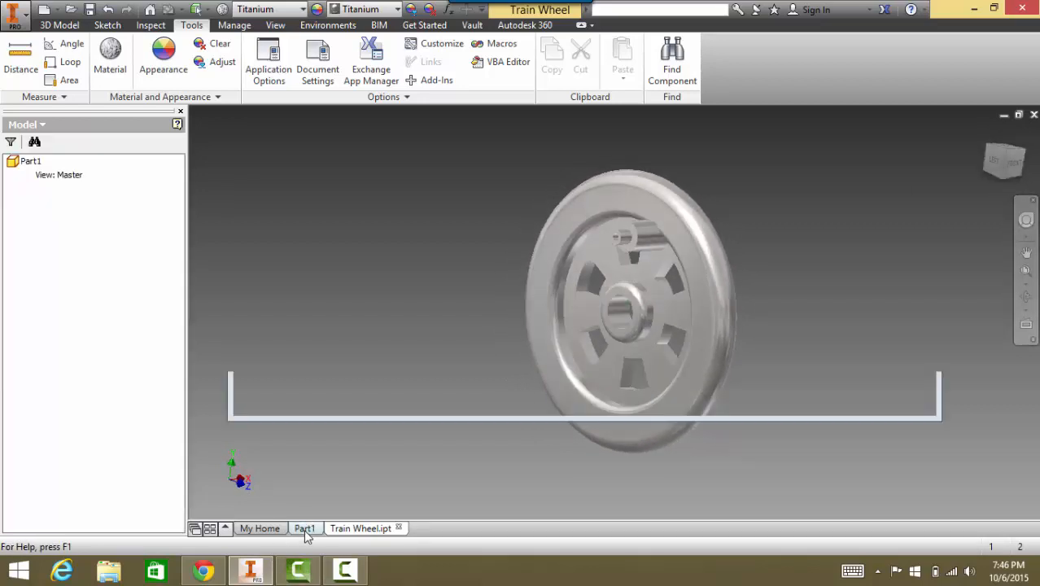
pyautogui.click(31, 63)
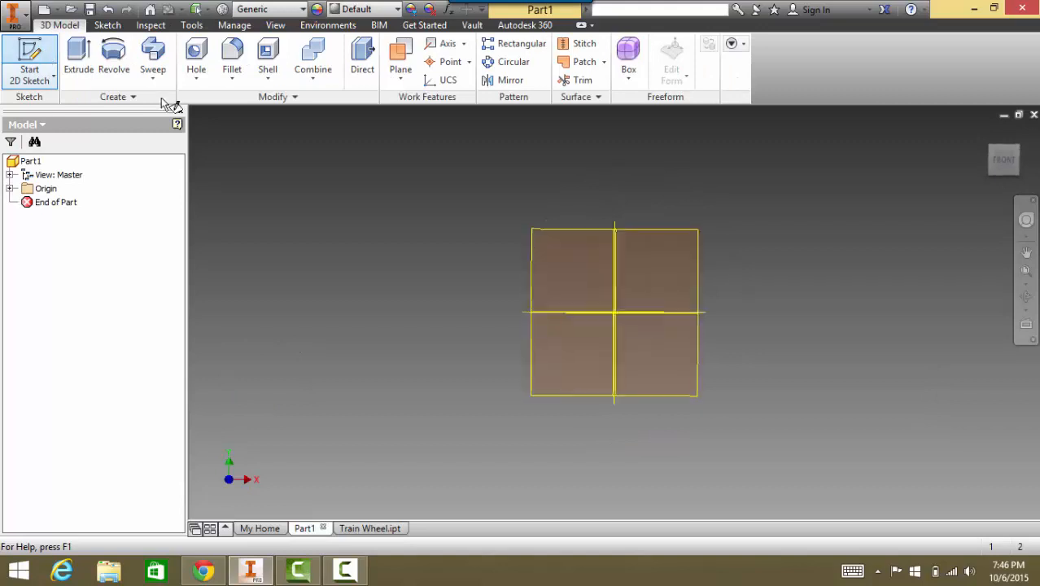
pyautogui.click(668, 280)
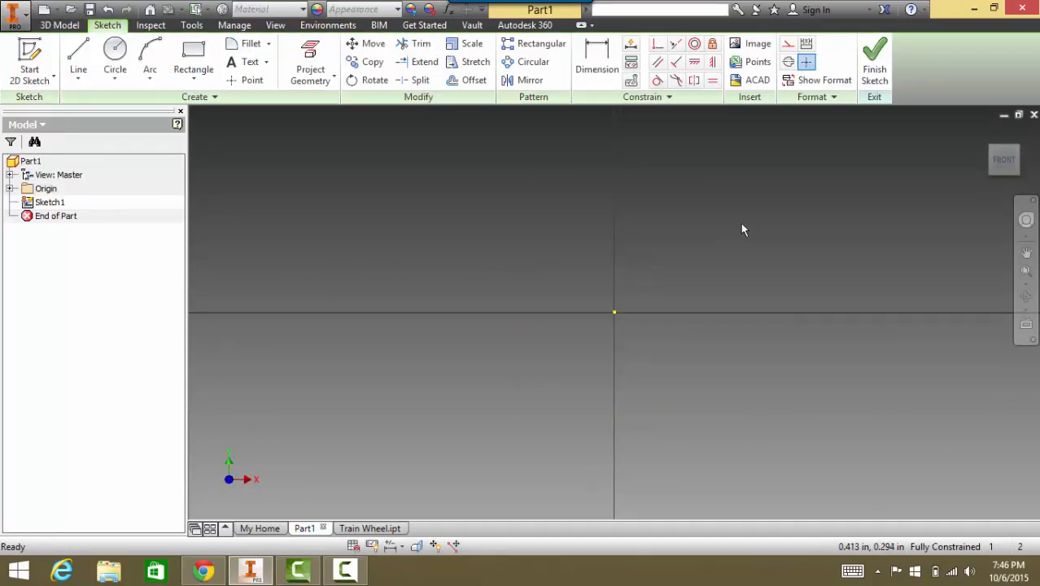
pyautogui.hotkey('ctrl', 'z')
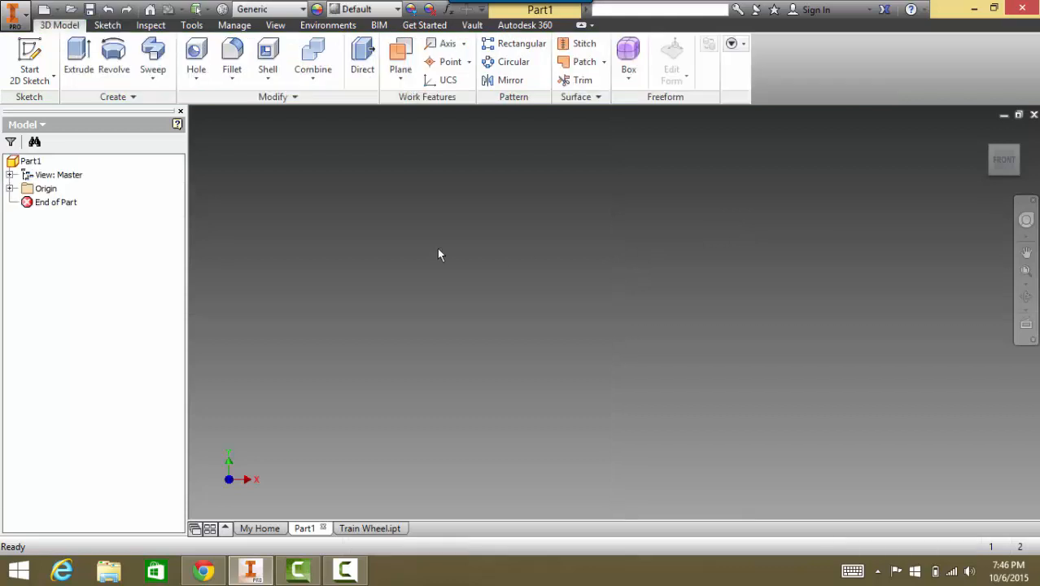
# - Start a new 2D sketch on the horizontal XZ origin plane, with the X axis running horizontally
pyautogui.click(46, 55)
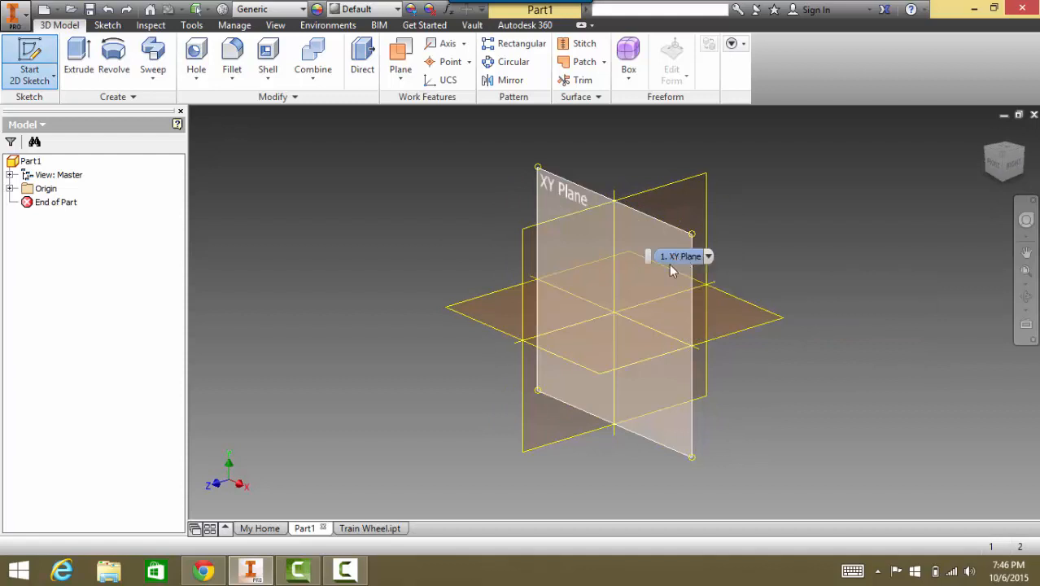
pyautogui.click(615, 359)
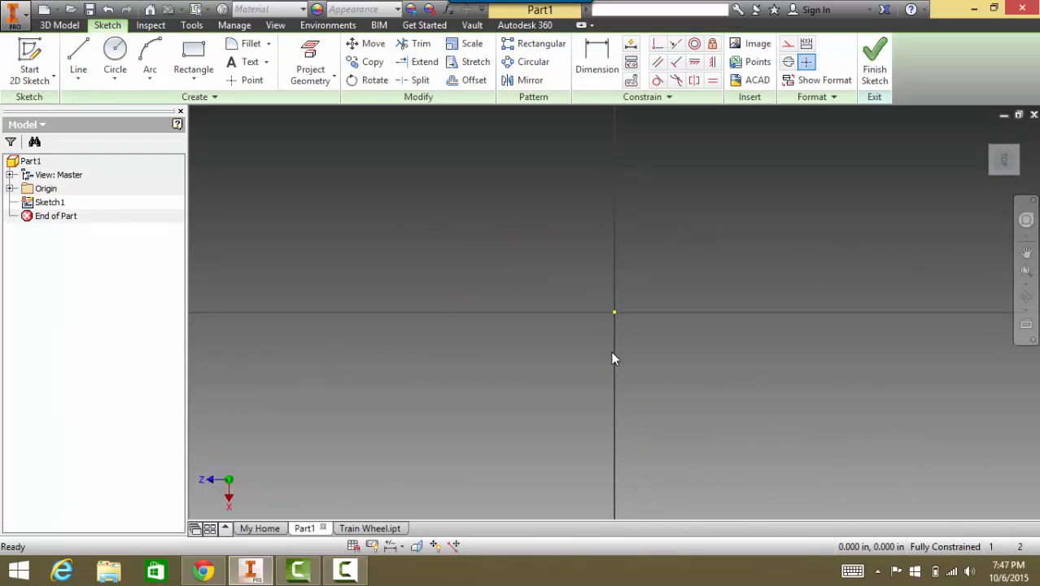
pyautogui.moveTo(1033, 145)
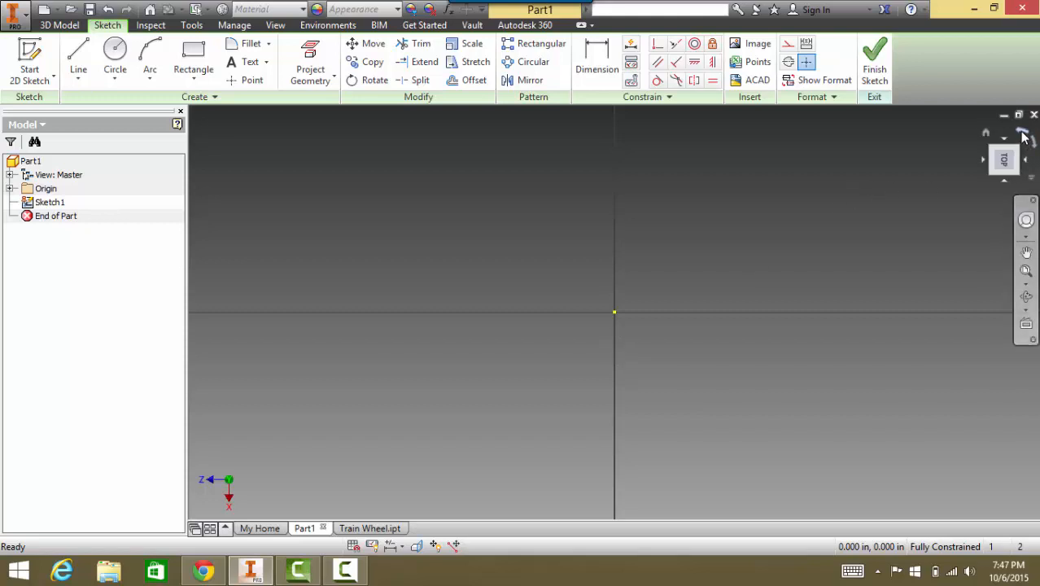
pyautogui.click(1023, 135)
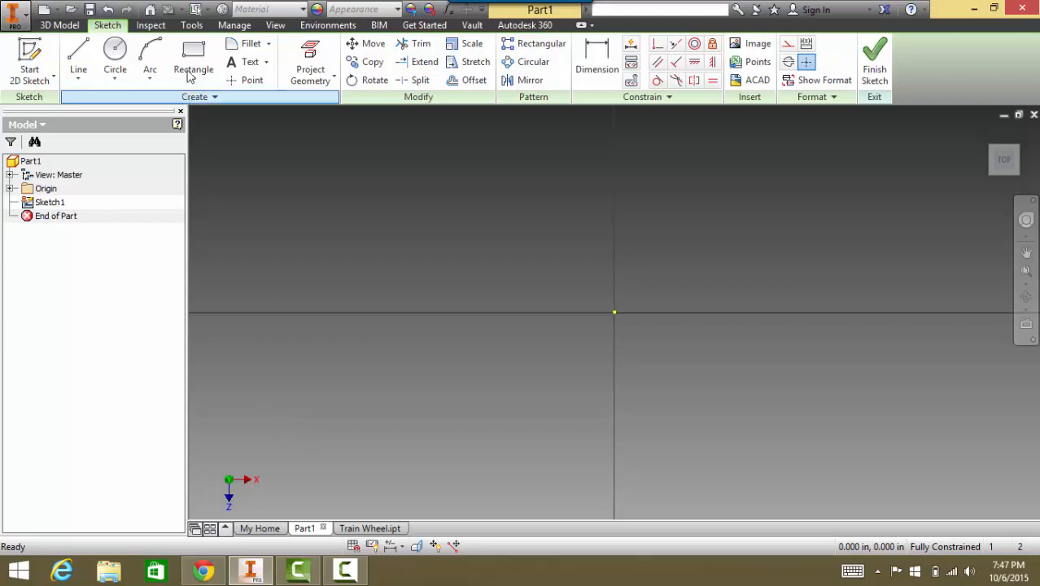
# - Sketch a vertical line about 3.6 in long straight up from the origin
pyautogui.click(78, 58)
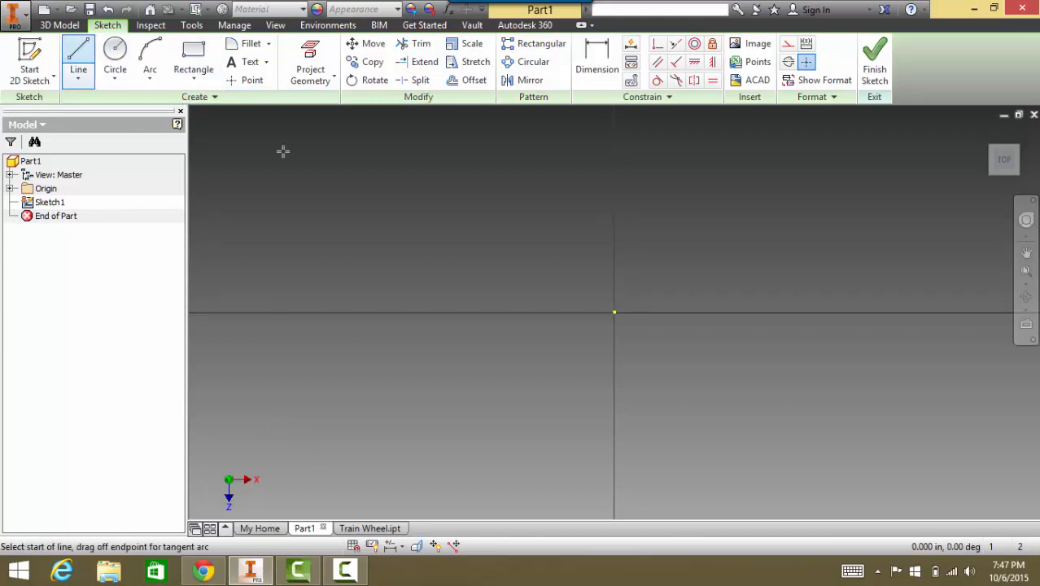
pyautogui.click(615, 312)
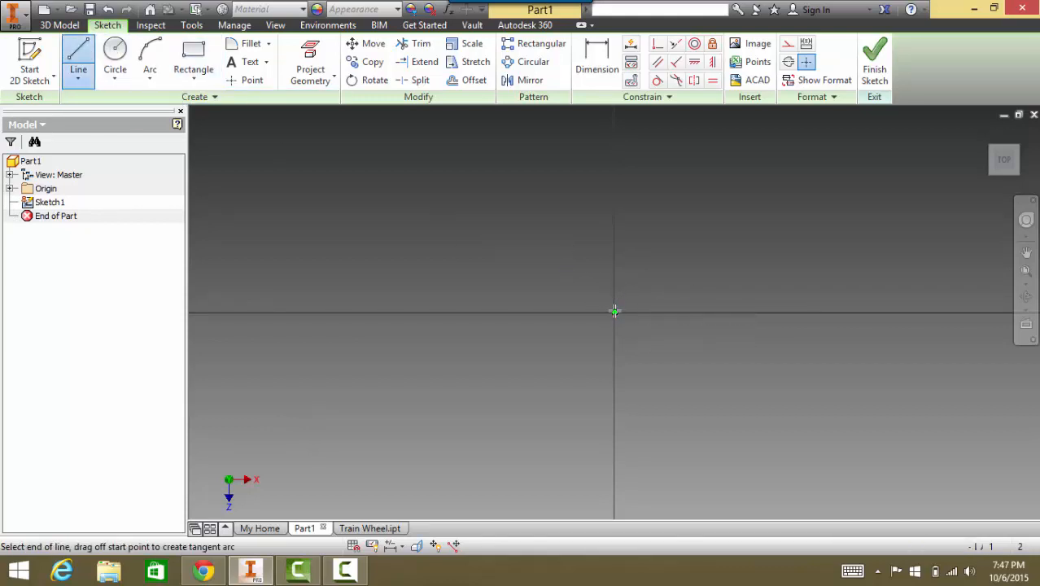
pyautogui.click(613, 207)
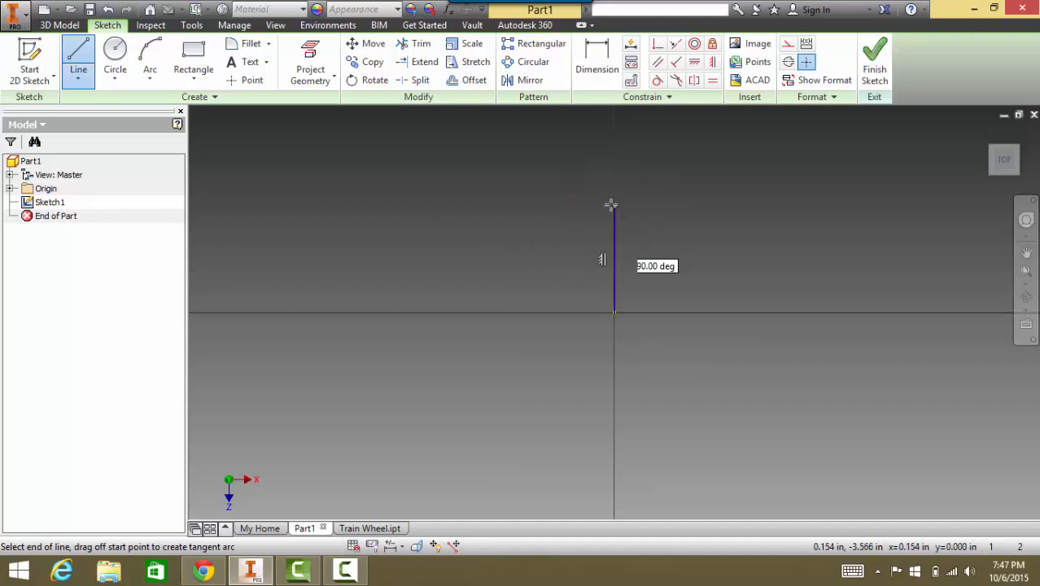
pyautogui.rightClick(580, 262)
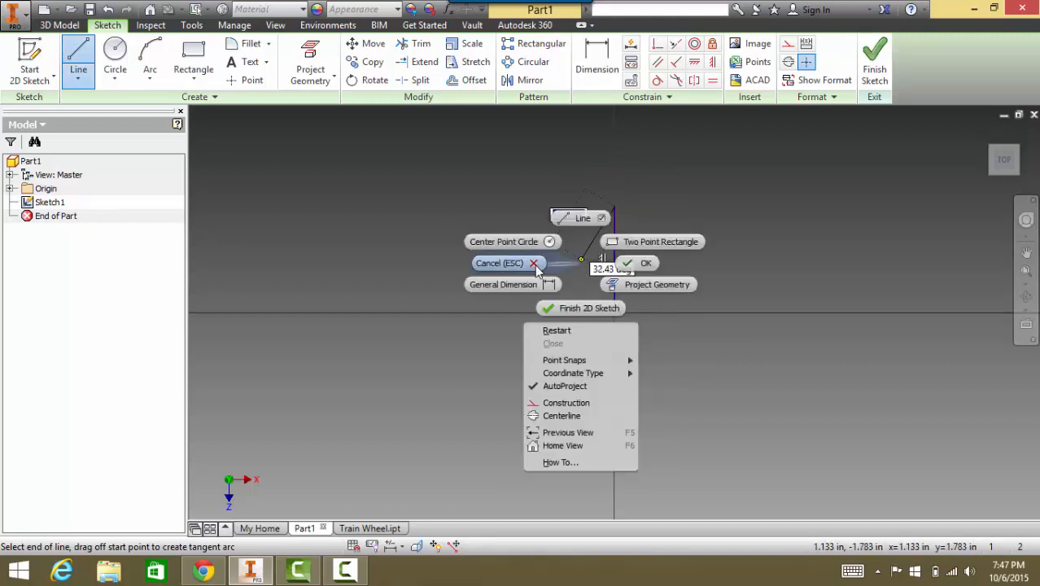
pyautogui.click(504, 262)
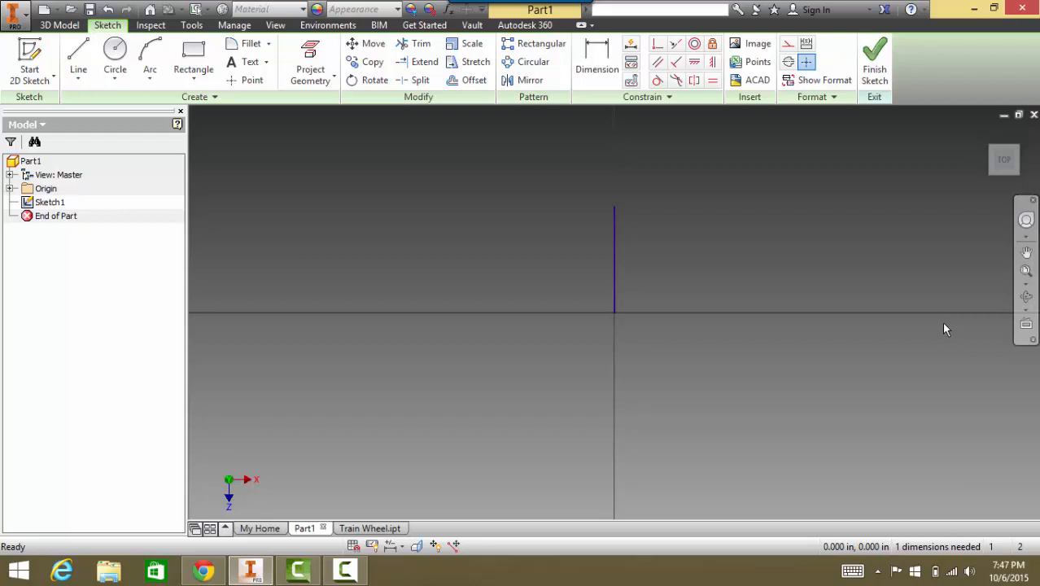
# - Place a sketch point on the horizontal axis to the right of the origin and dimension its distance from the origin as .28/2 in
pyautogui.click(249, 80)
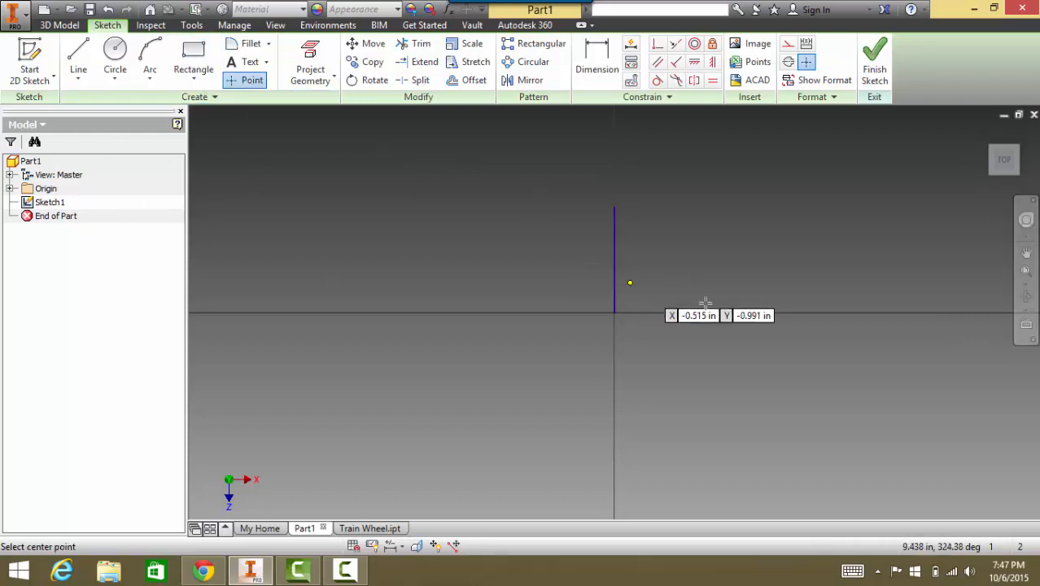
pyautogui.click(647, 312)
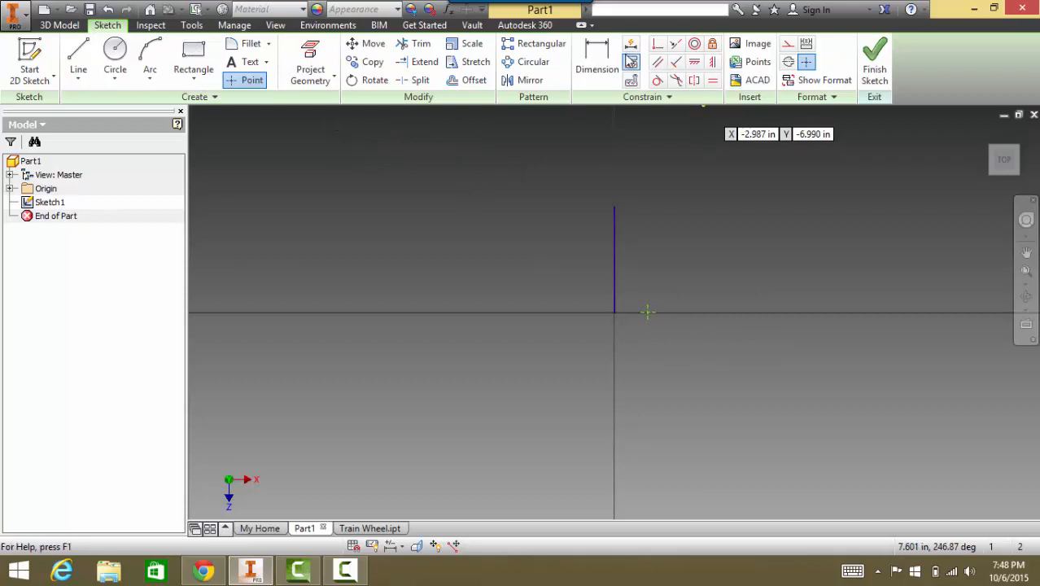
pyautogui.click(600, 59)
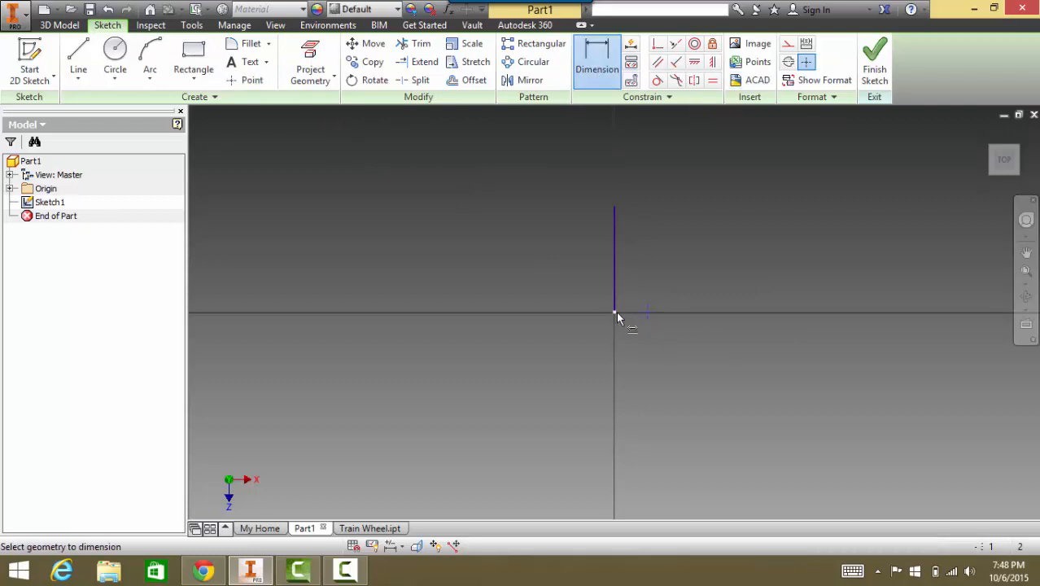
pyautogui.click(615, 312)
pyautogui.click(632, 362)
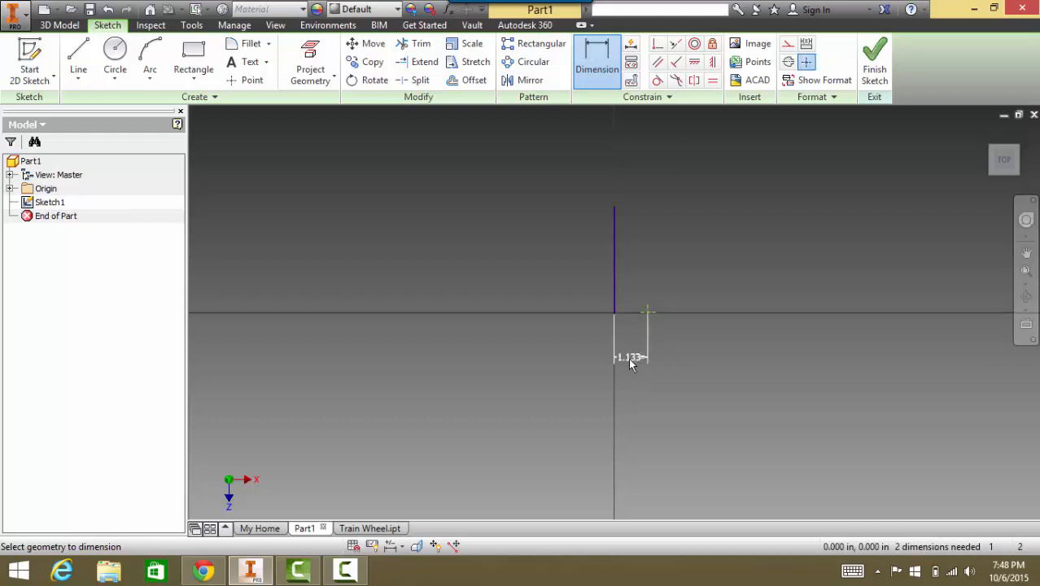
pyautogui.doubleClick(633, 360)
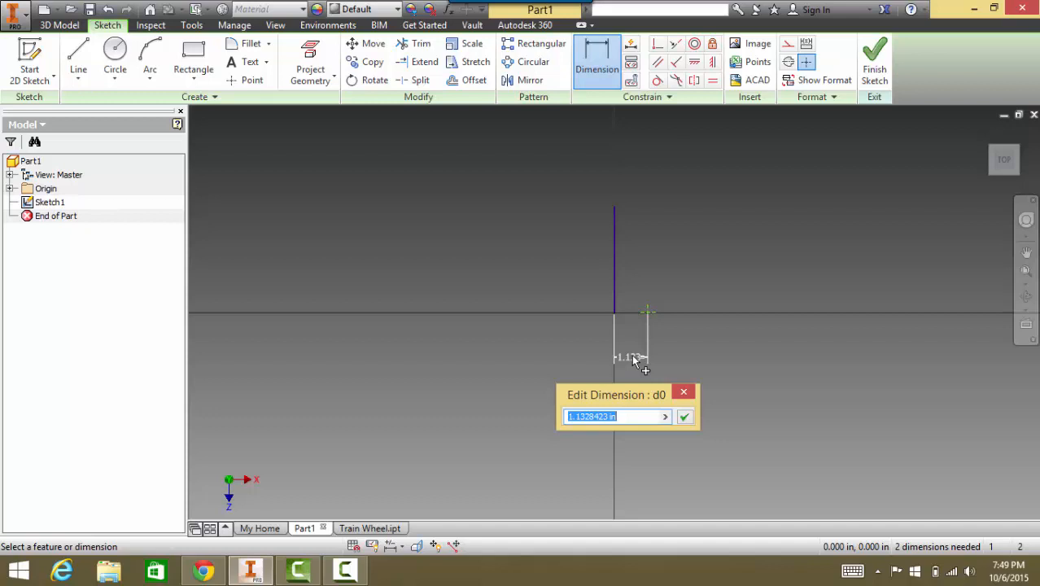
pyautogui.write('.28')
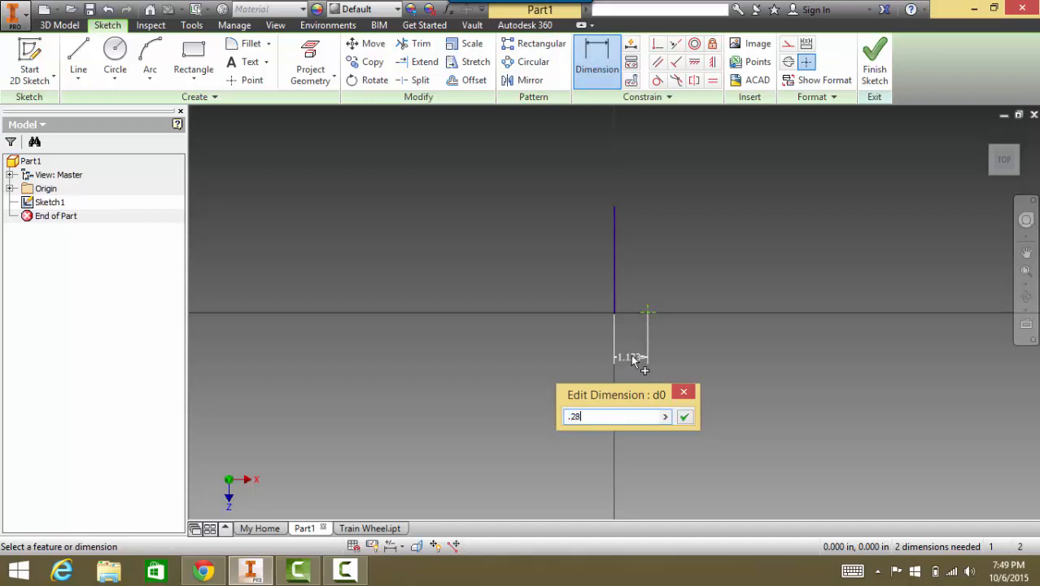
pyautogui.write('/2')
pyautogui.press('Return')
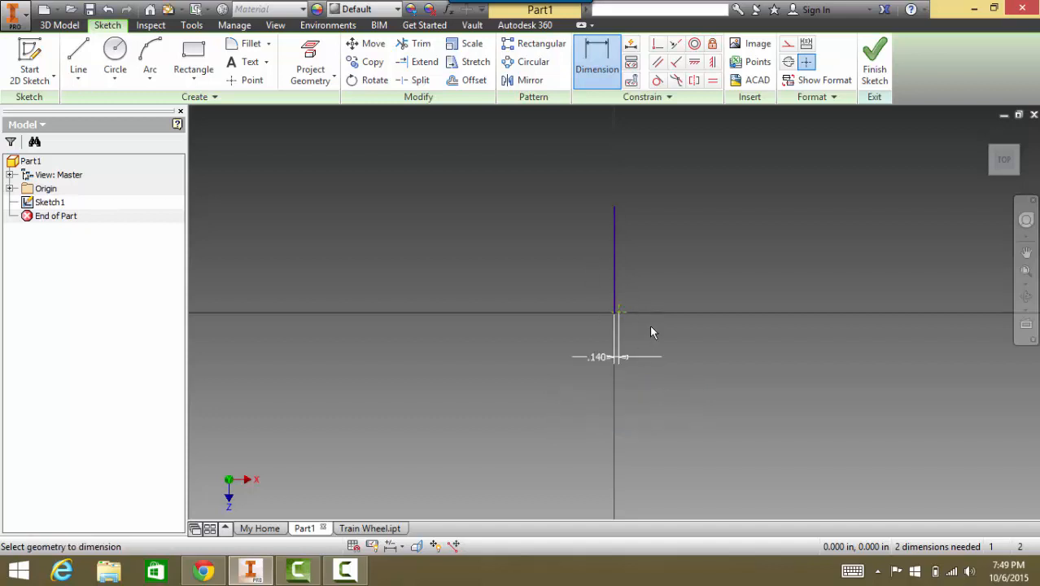
# - Draw a two-point rectangle from the sketch point, about 0.82 in wide and 0.19 in high, with its base on the horizontal axis
pyautogui.scroll(-3, 623, 322)
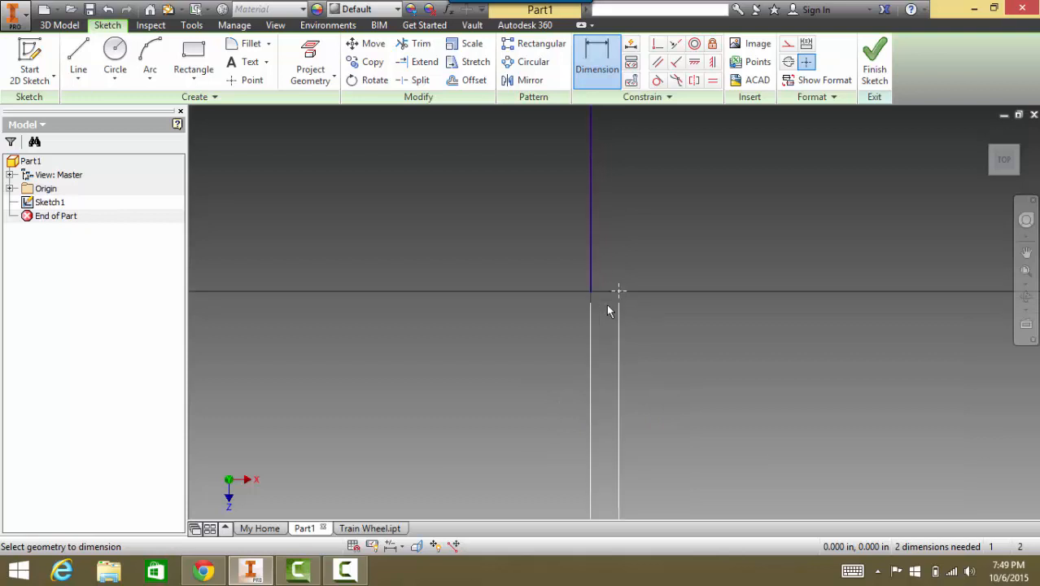
pyautogui.scroll(3, 692, 297)
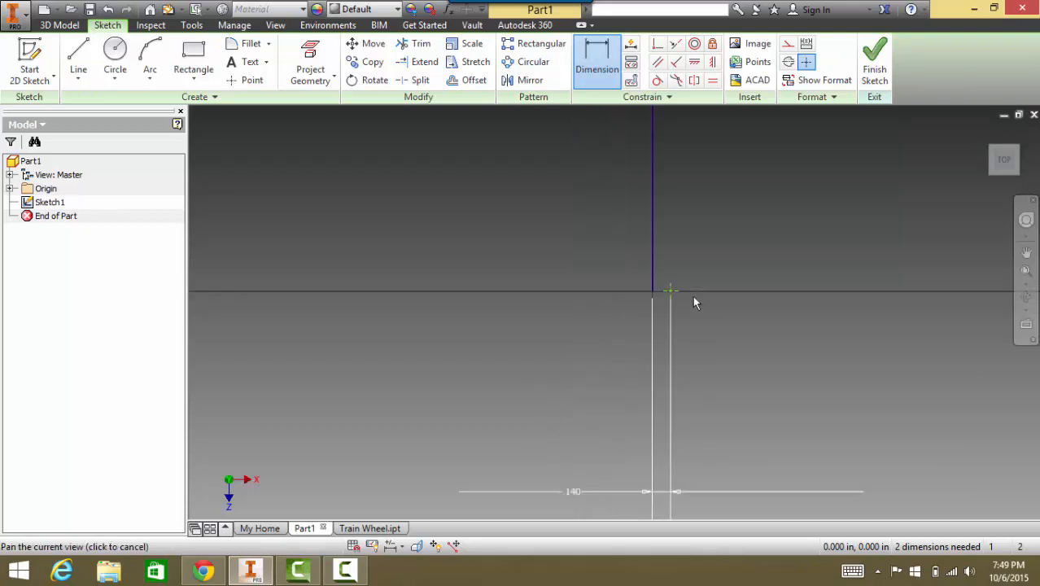
pyautogui.moveTo(693, 297)
pyautogui.mouseDown(button='middle')
pyautogui.moveTo(552, 420)
pyautogui.moveTo(522, 425)
pyautogui.mouseUp(button='middle')
pyautogui.scroll(-3, 521, 427)
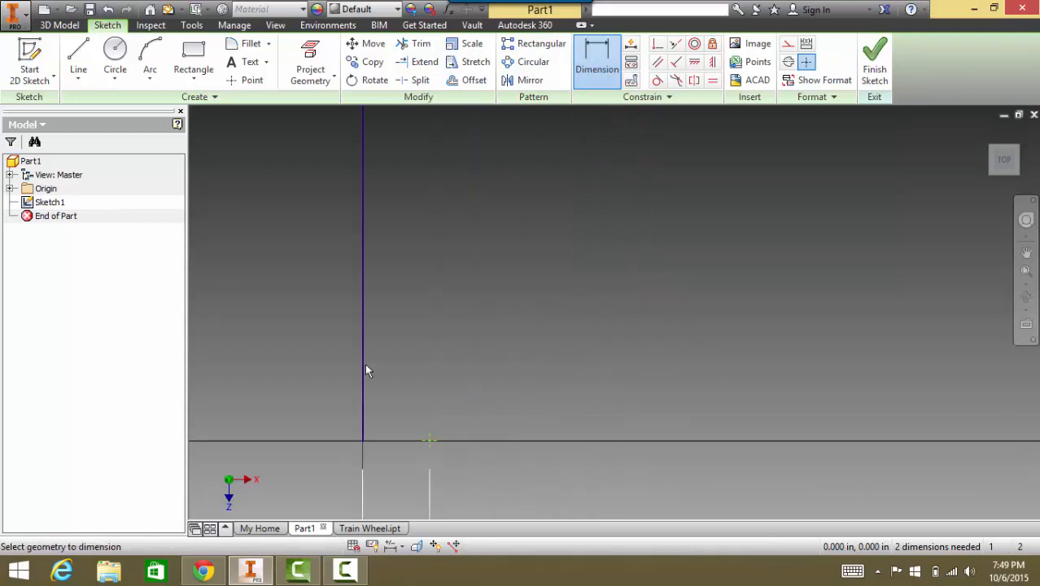
pyautogui.click(193, 63)
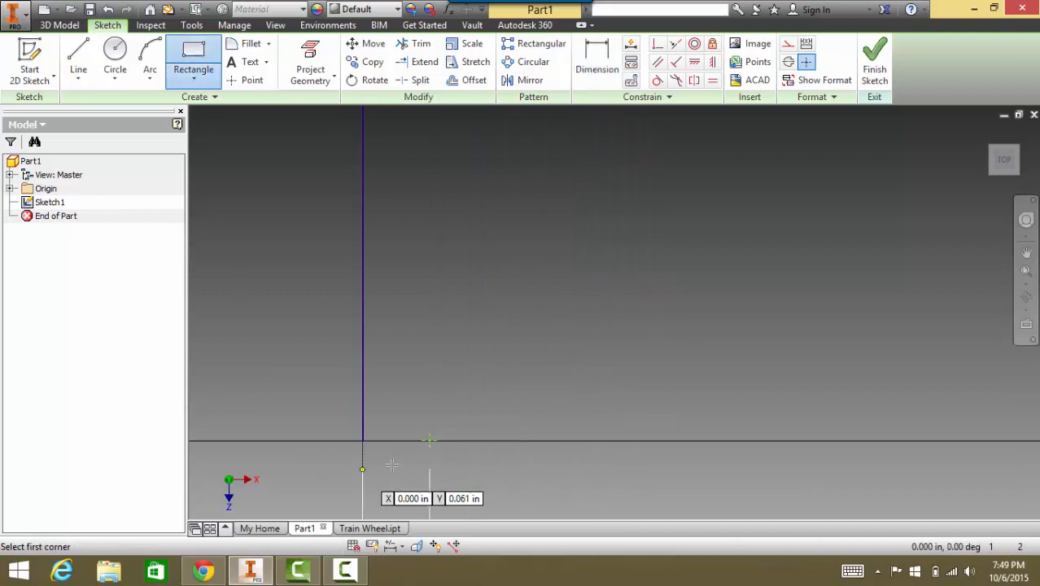
pyautogui.click(429, 440)
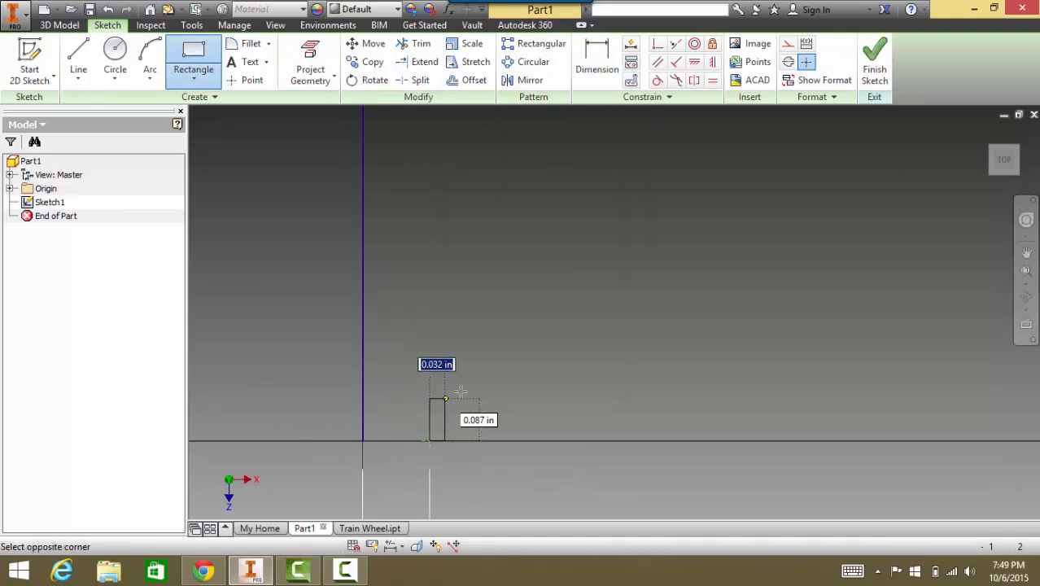
pyautogui.click(820, 348)
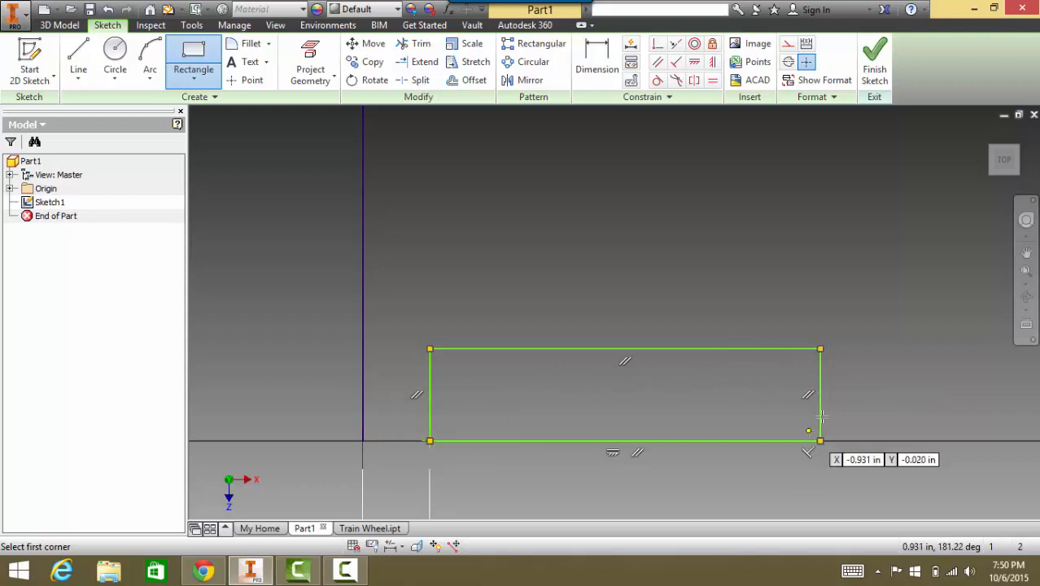
# - Dimension the rectangle's width between its two vertical sides as 0.86 in
pyautogui.click(598, 58)
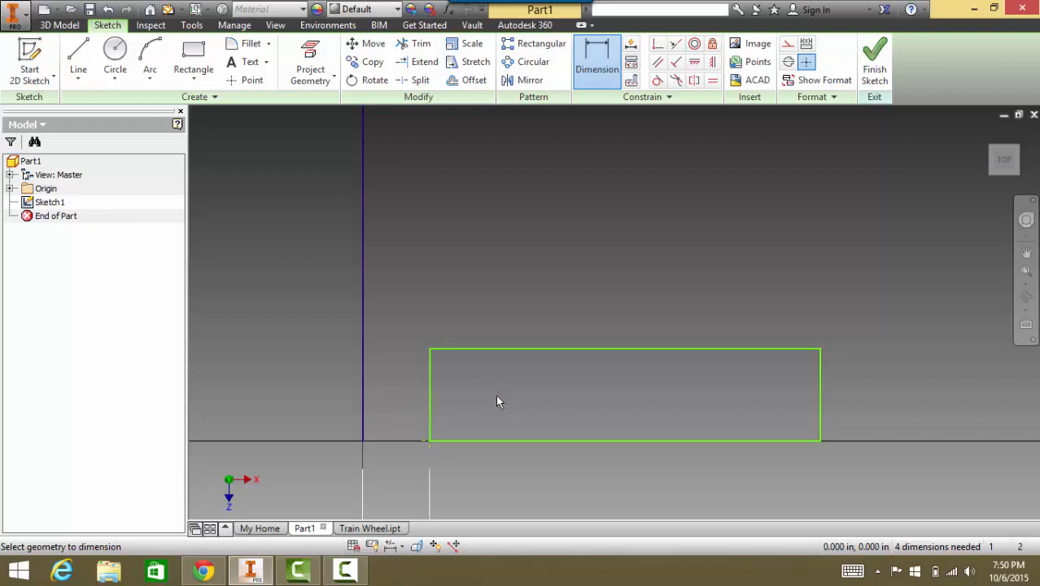
pyautogui.click(431, 394)
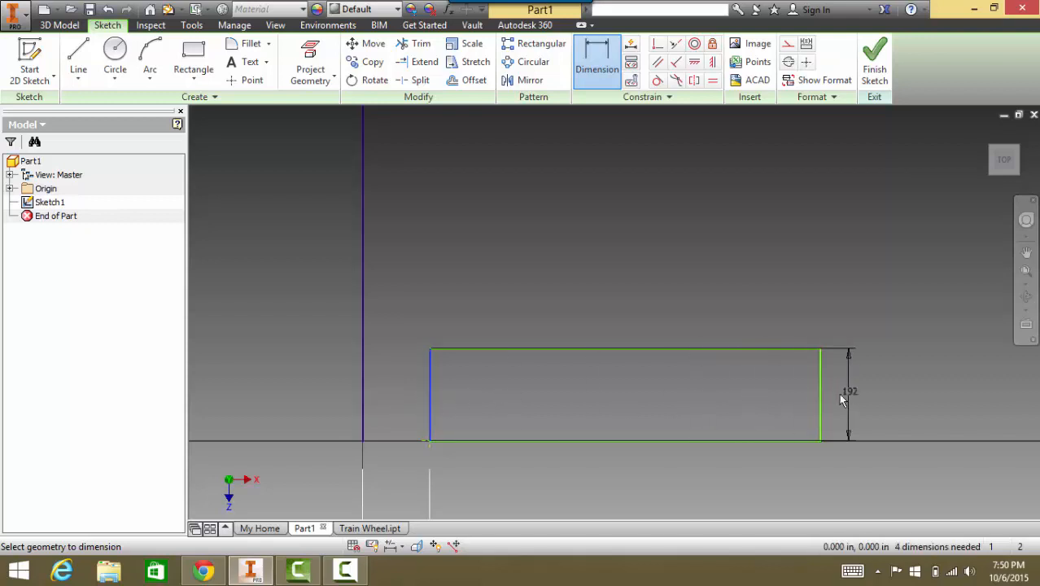
pyautogui.click(818, 395)
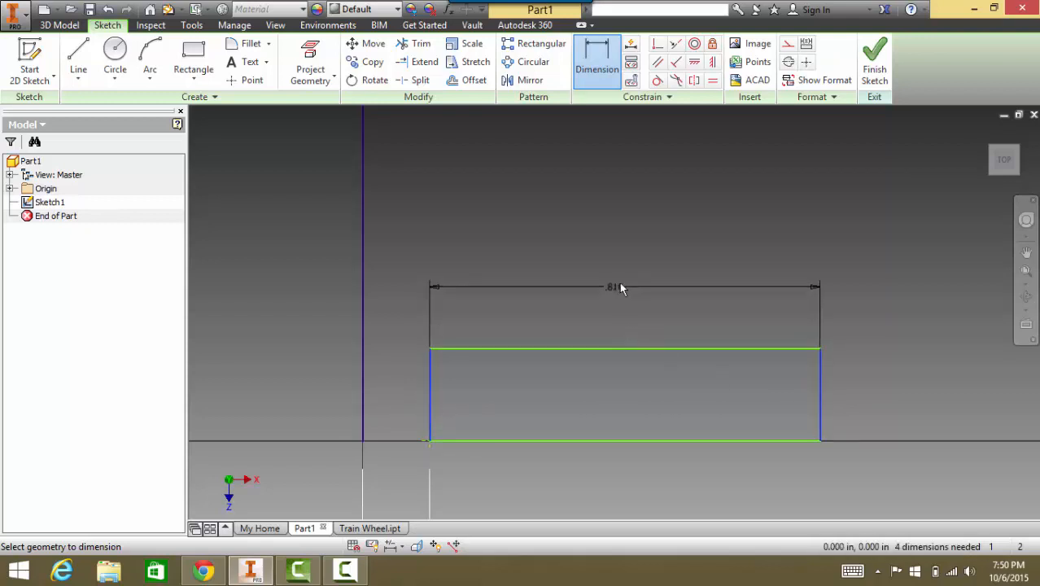
pyautogui.click(650, 274)
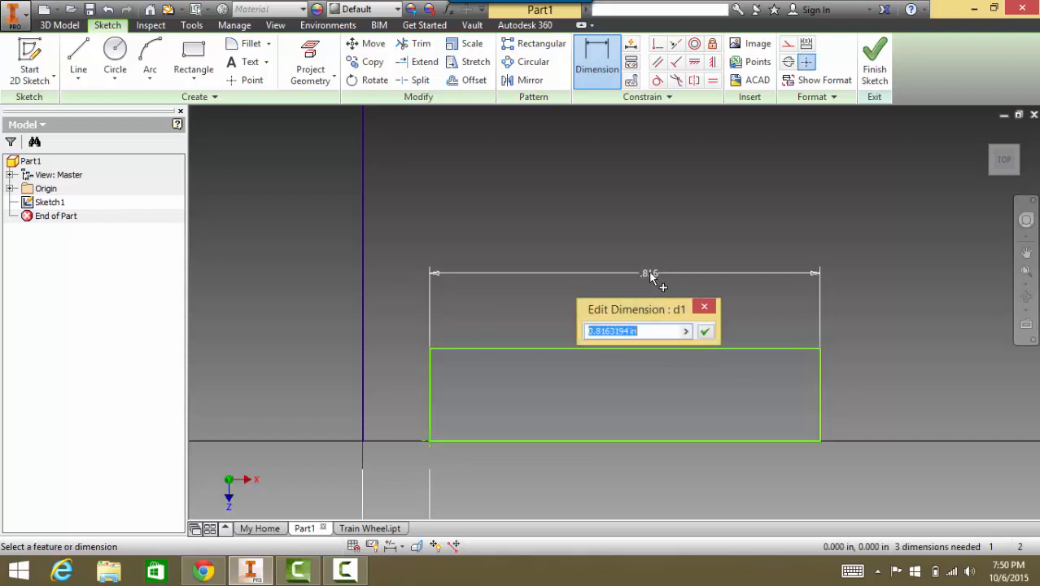
pyautogui.write('1')
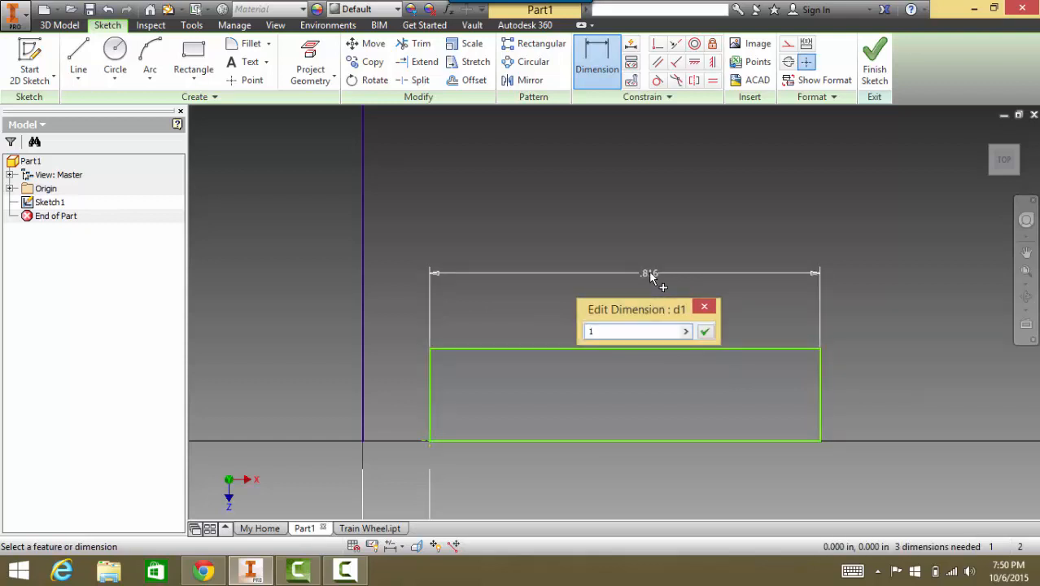
pyautogui.write('.')
pyautogui.write('.14')
pyautogui.press('Return')
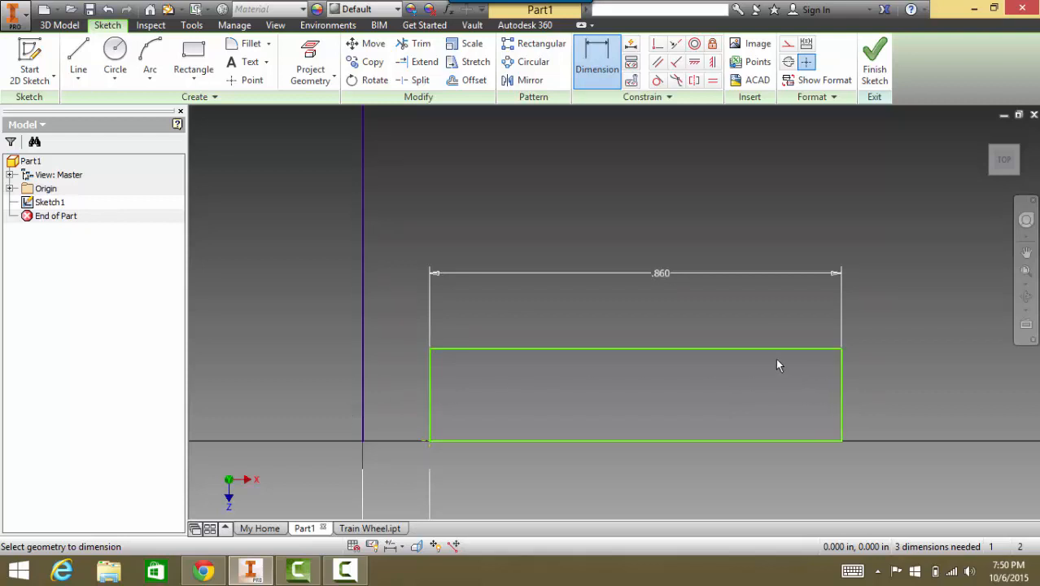
# - Dimension the height of the rectangle's outer vertical side as .25 in
pyautogui.click(842, 391)
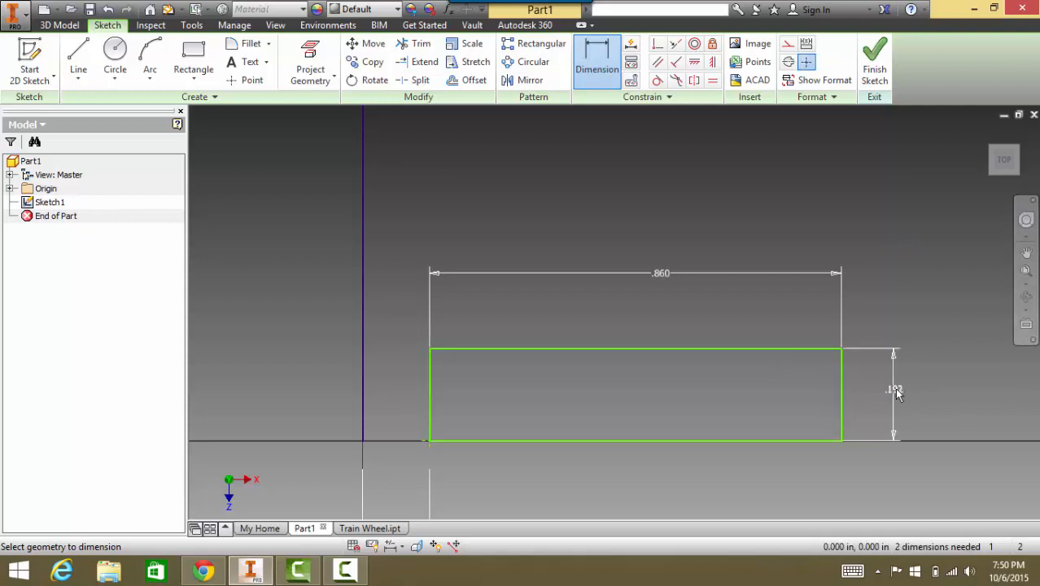
pyautogui.doubleClick(895, 391)
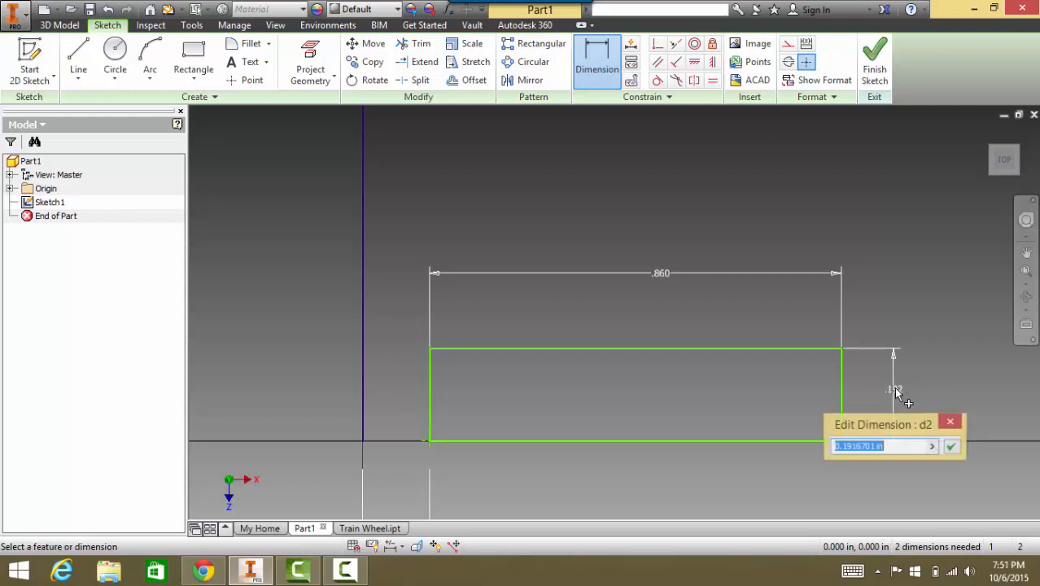
pyautogui.write('.25')
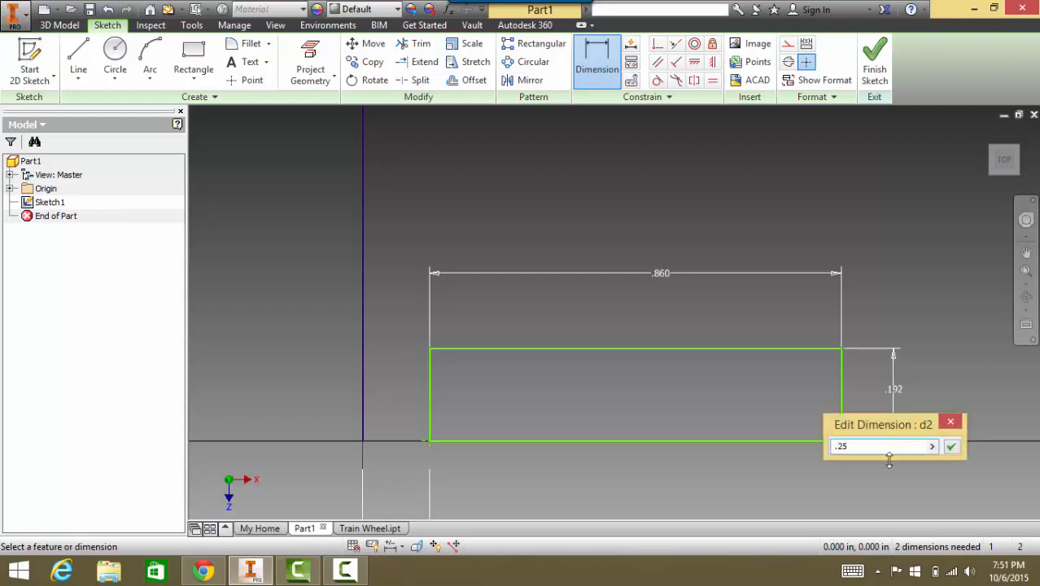
pyautogui.press('Return')
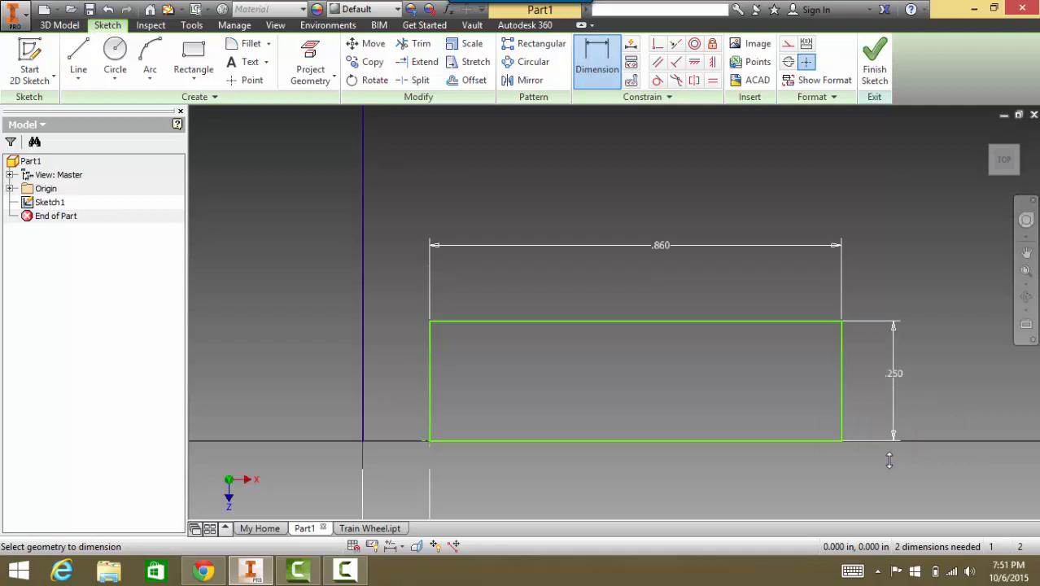
# - Draw a circle about 0.31 in in diameter centred on the midpoint of the rectangle's right side
pyautogui.click(115, 63)
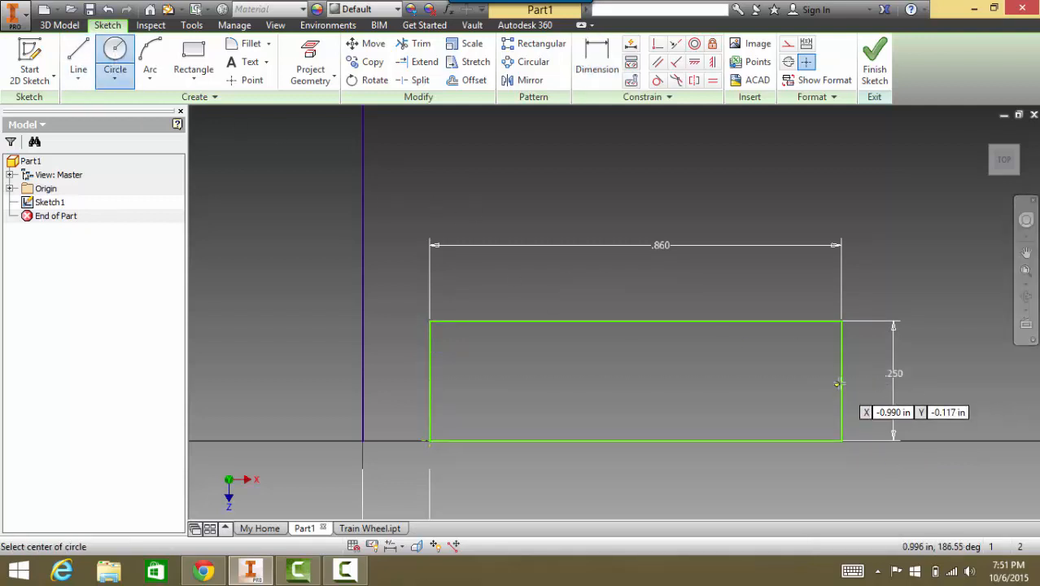
pyautogui.click(842, 380)
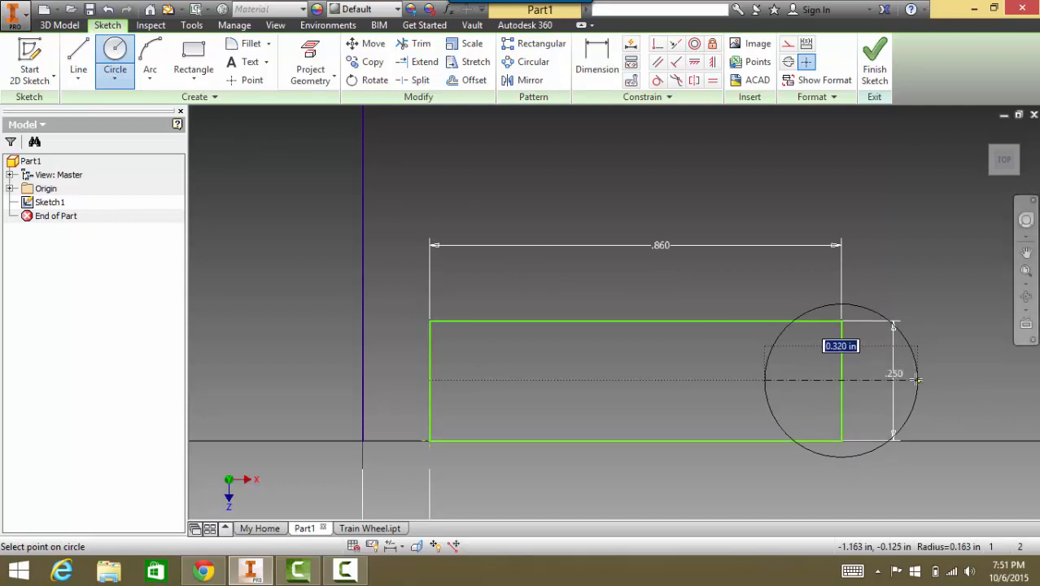
pyautogui.click(915, 378)
# - Dimension the circle's diameter as .25 in
pyautogui.click(597, 66)
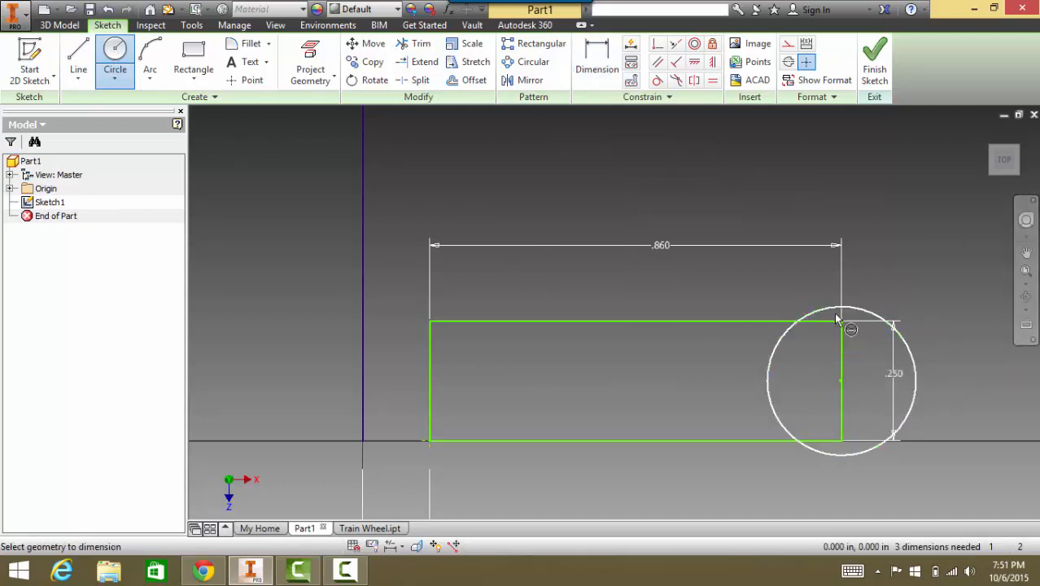
pyautogui.click(864, 309)
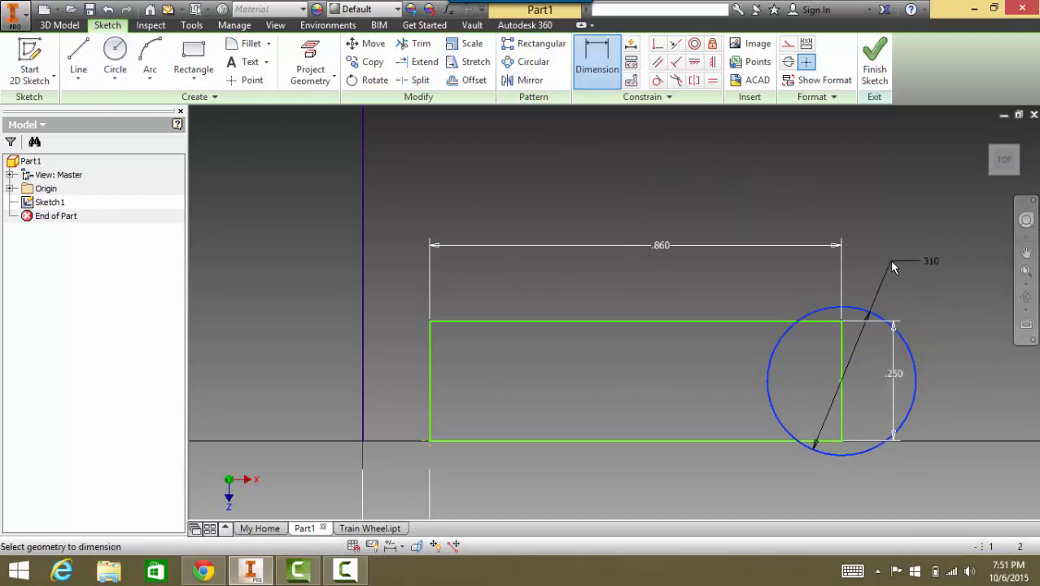
pyautogui.click(889, 260)
pyautogui.click(933, 261)
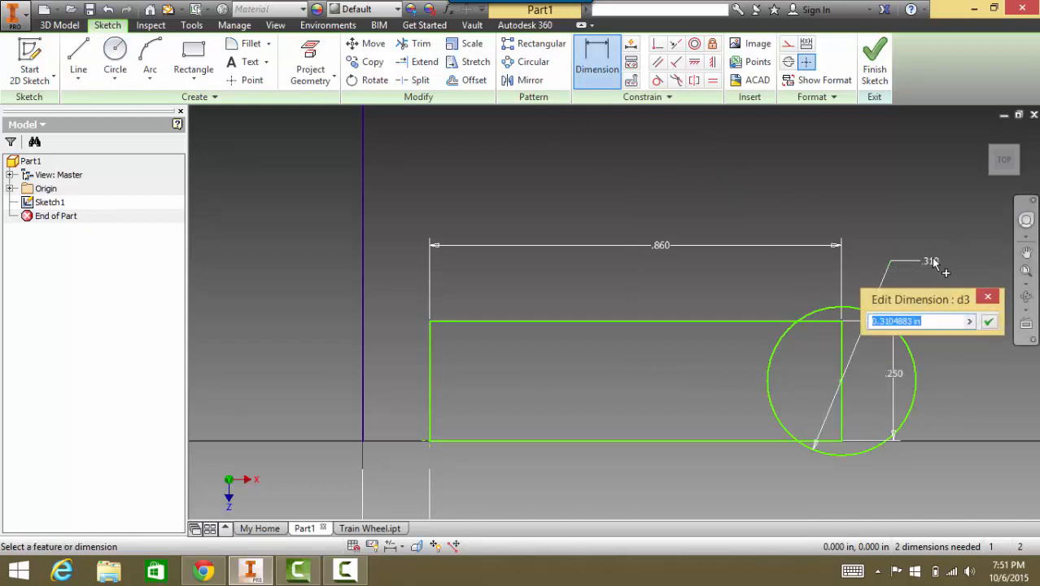
pyautogui.write('.25')
pyautogui.press('Return')
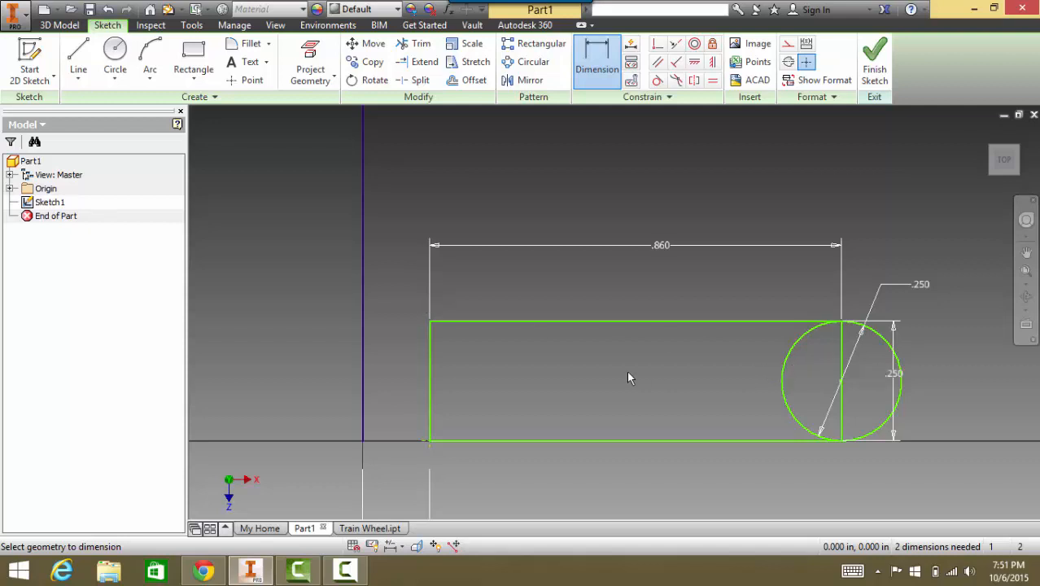
# - Place two sketch points on the rectangle's upper edge, about 0.38 in and 0.74 in from the vertical line
pyautogui.click(247, 80)
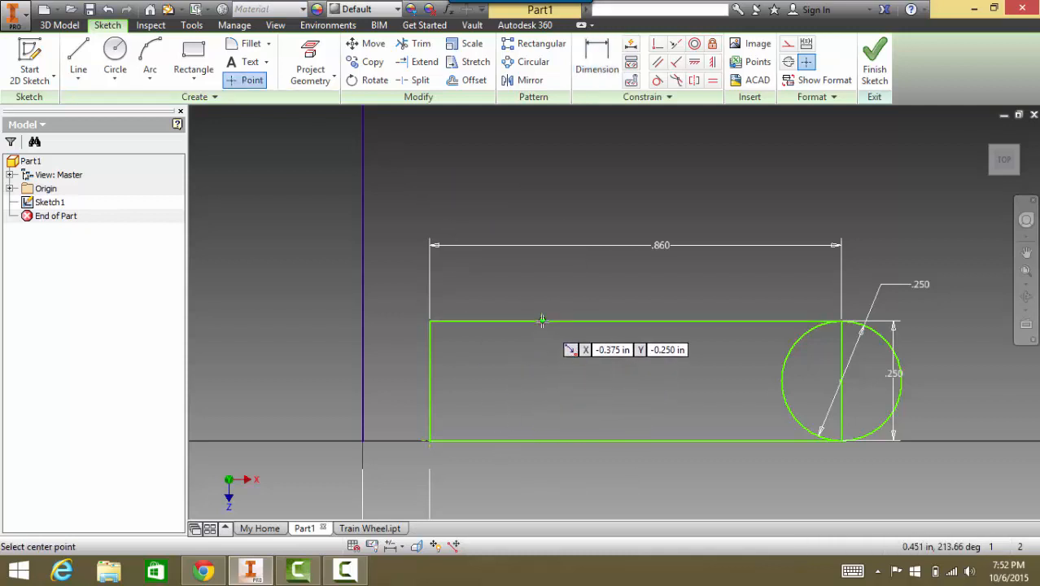
pyautogui.click(541, 321)
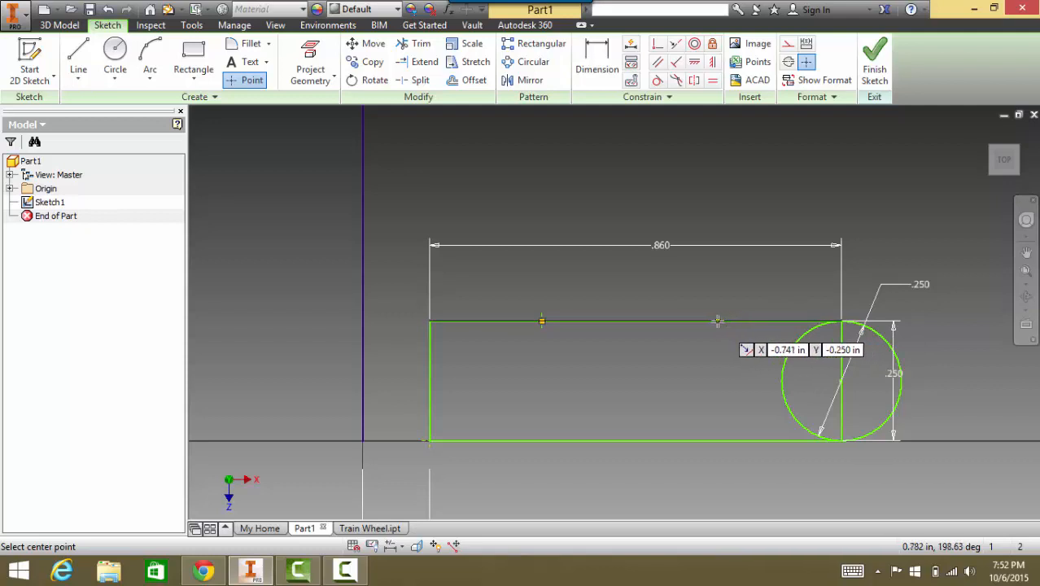
pyautogui.click(716, 321)
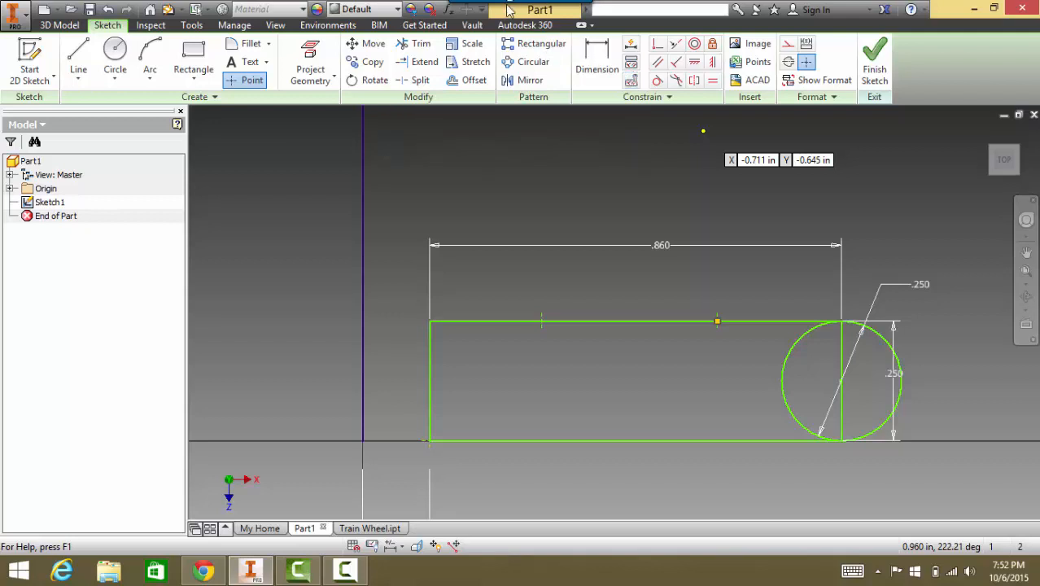
# - Dimension the farther sketch point on the upper edge .75 in from the vertical line
pyautogui.click(597, 61)
pyautogui.click(717, 322)
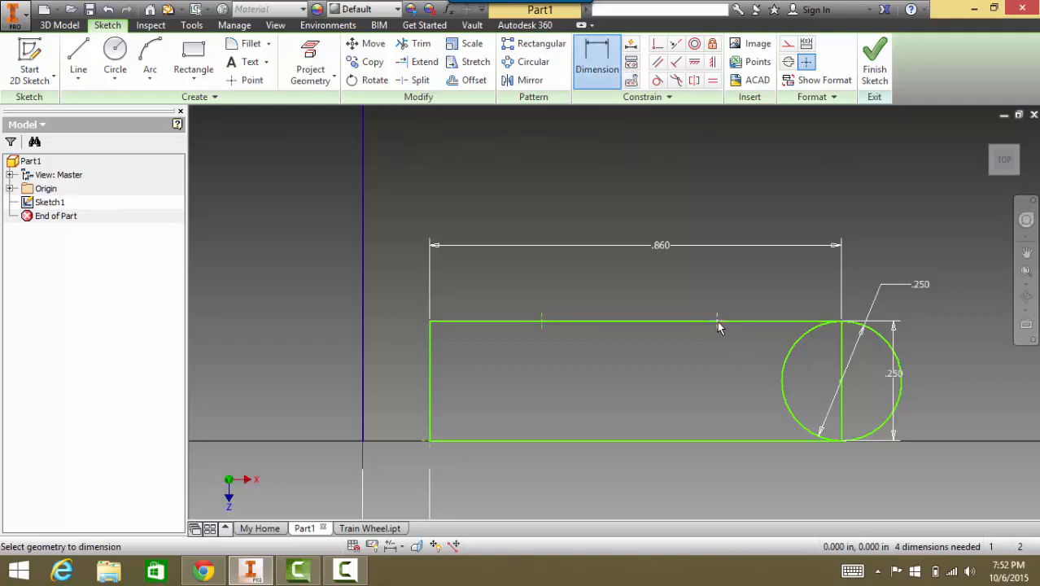
pyautogui.click(362, 334)
pyautogui.click(512, 208)
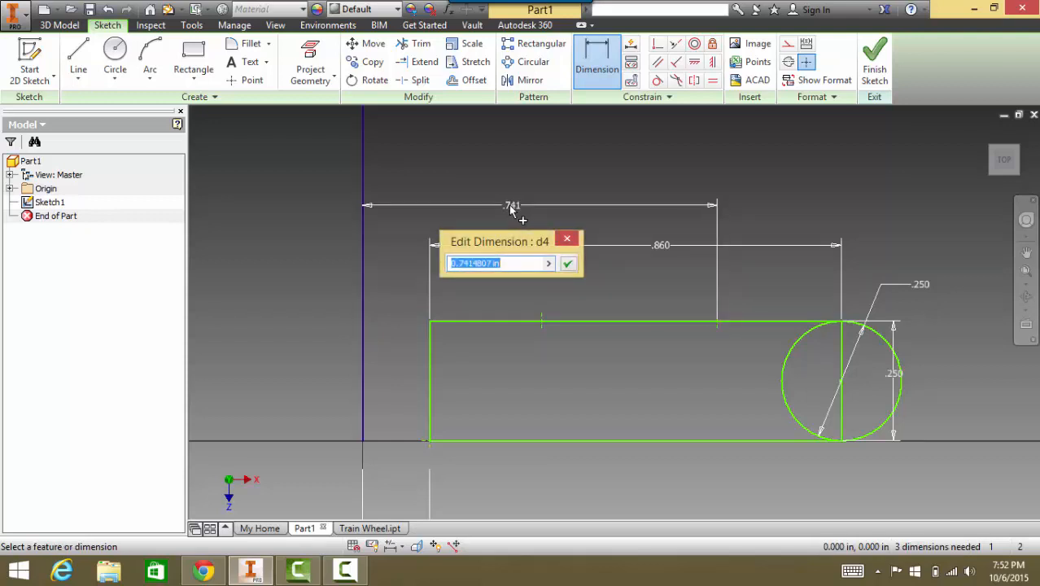
pyautogui.write('.75')
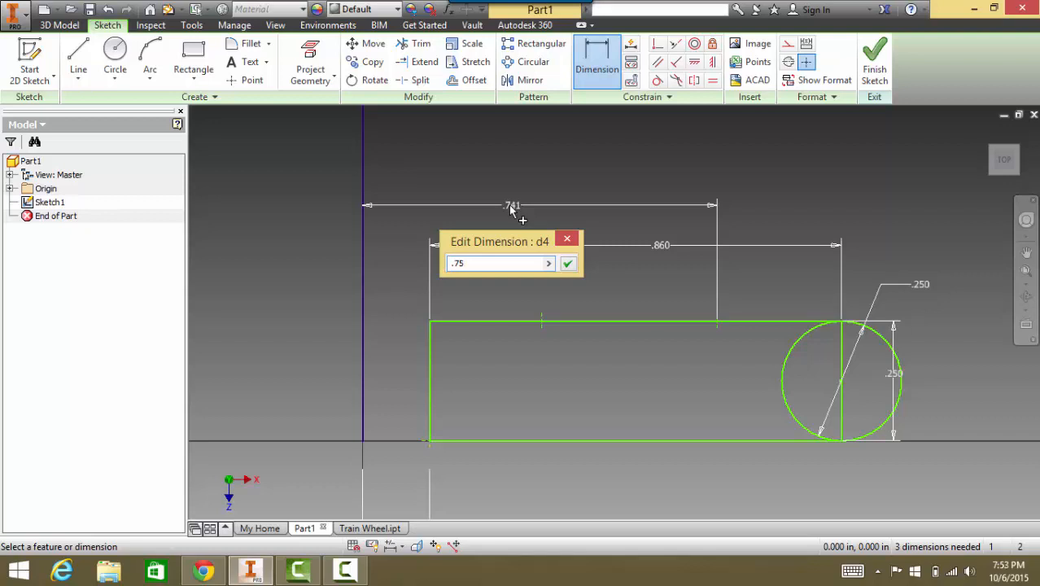
pyautogui.press('Return')
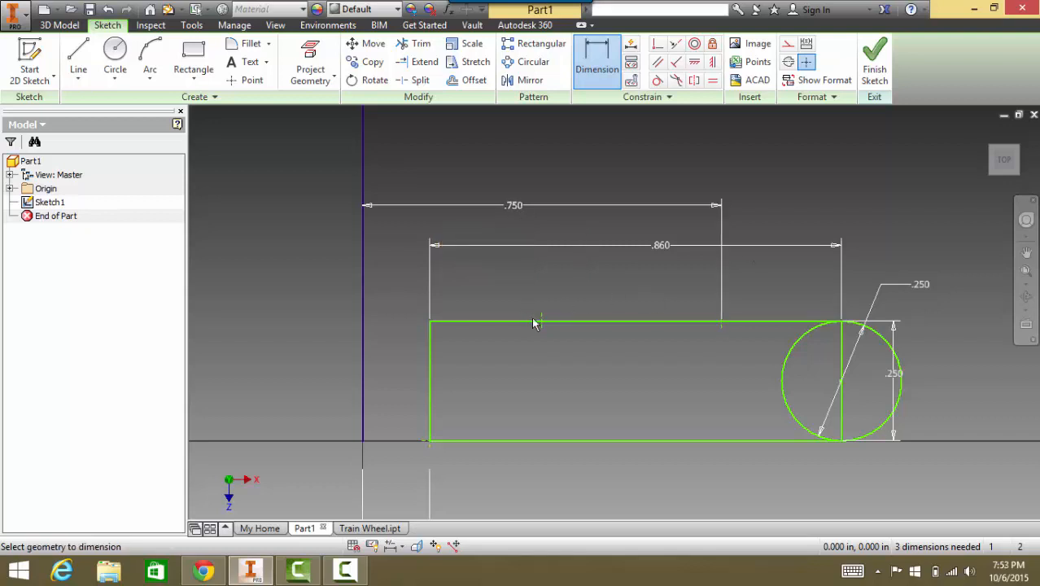
# - Dimension the nearer sketch point on the upper edge .25 in from the vertical line
pyautogui.click(542, 322)
pyautogui.click(363, 327)
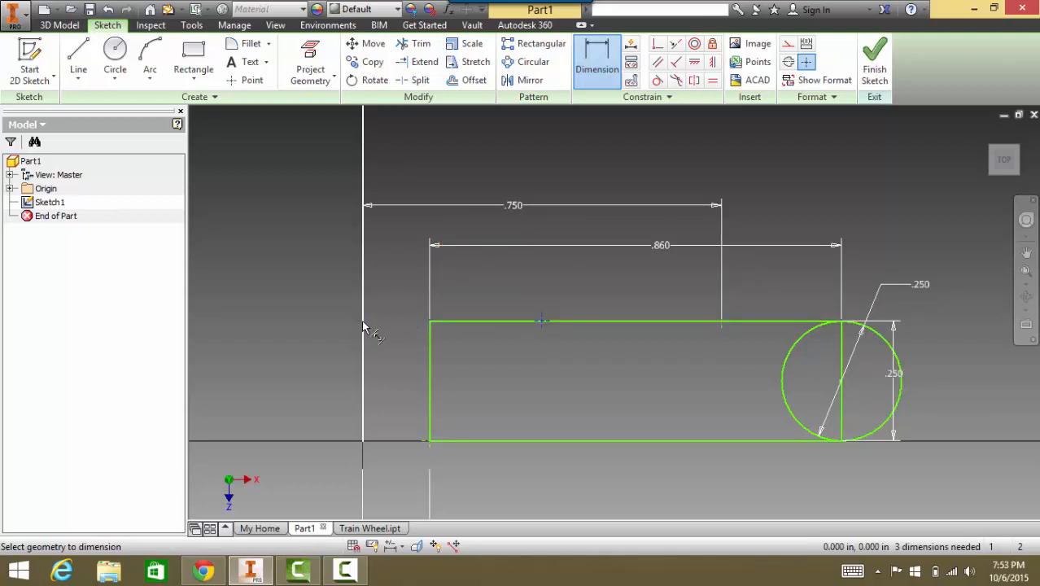
pyautogui.click(467, 279)
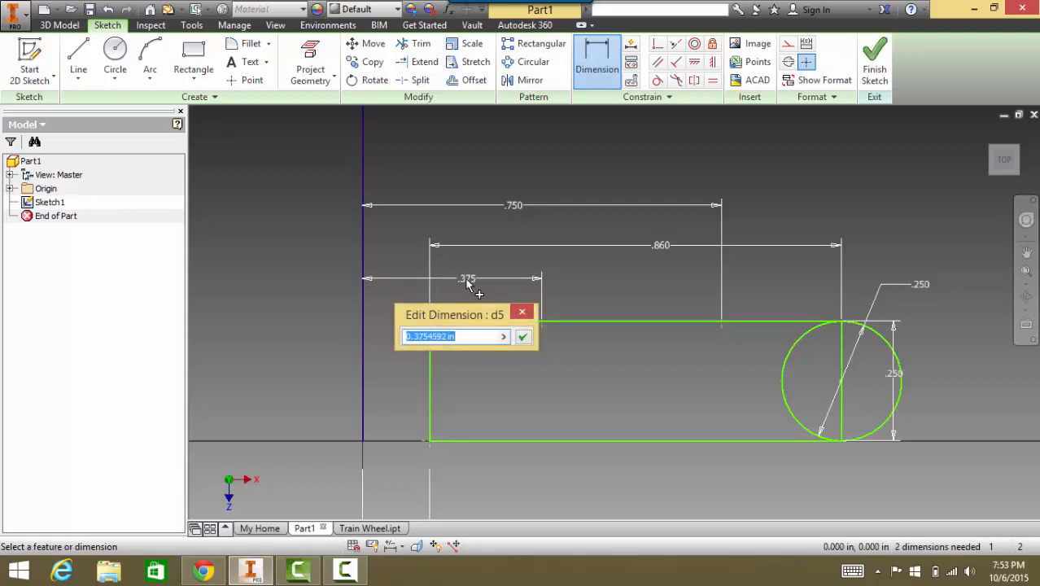
pyautogui.write('.25')
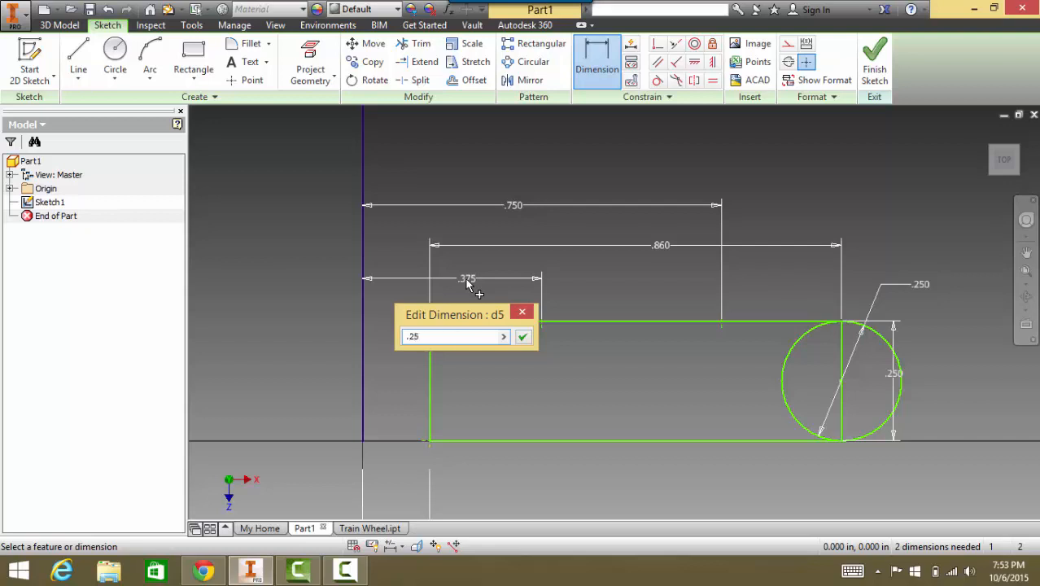
pyautogui.press('Return')
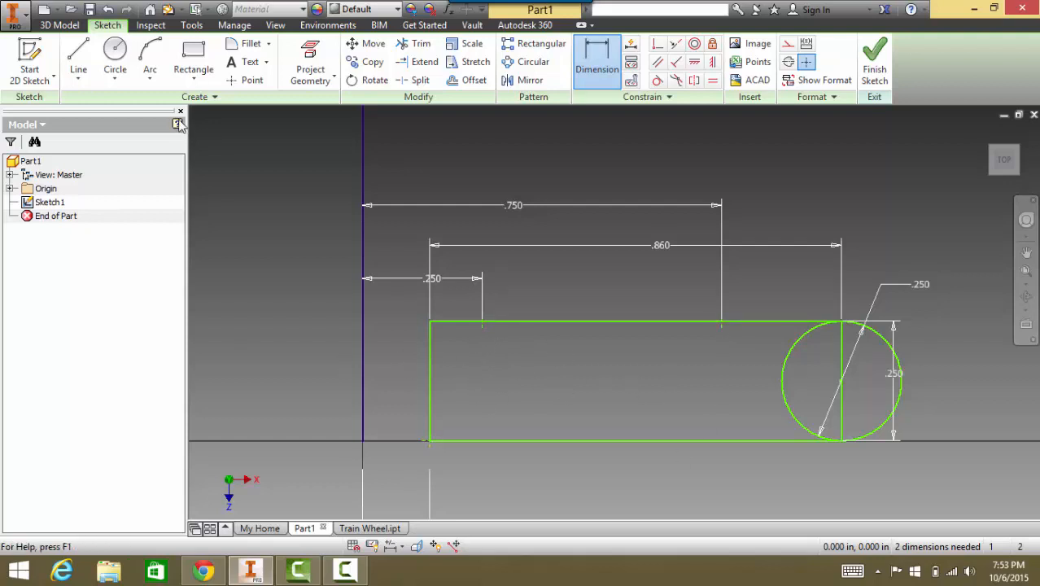
# - Draw a rectangle about 0.13 in deep down from the upper edge, spanning between the two sketch points
pyautogui.click(193, 61)
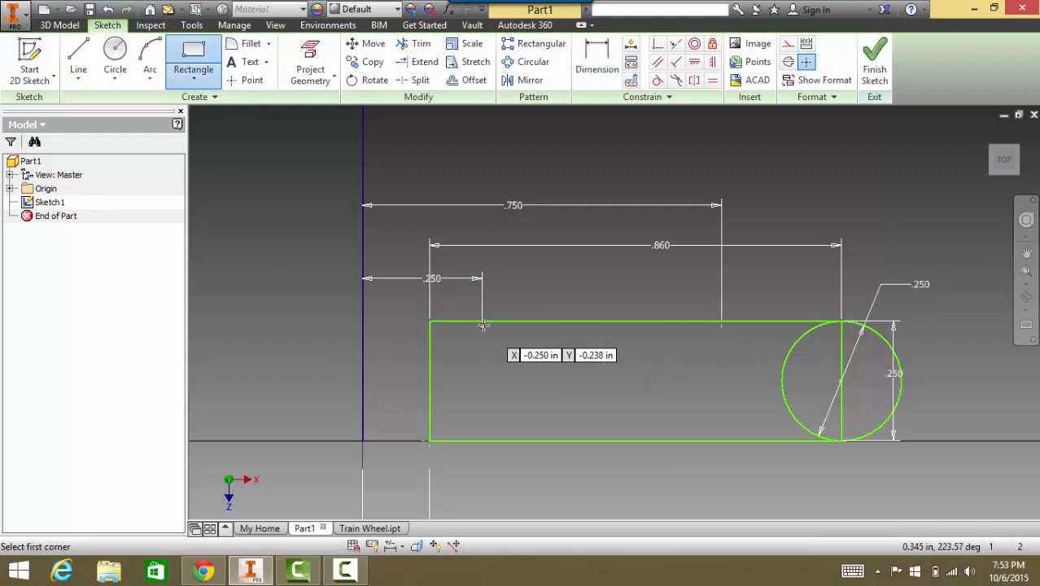
pyautogui.click(481, 373)
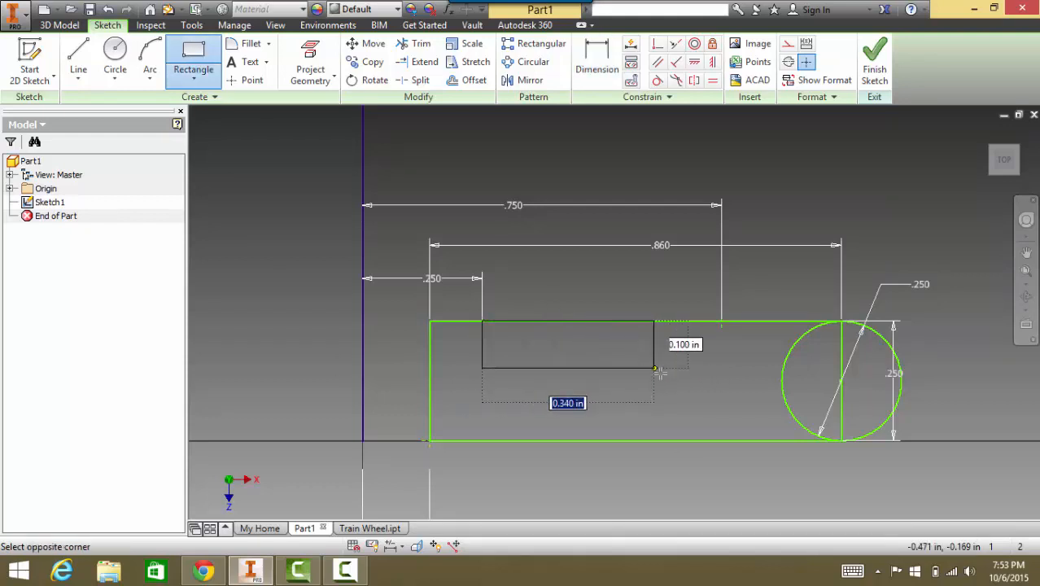
pyautogui.click(722, 385)
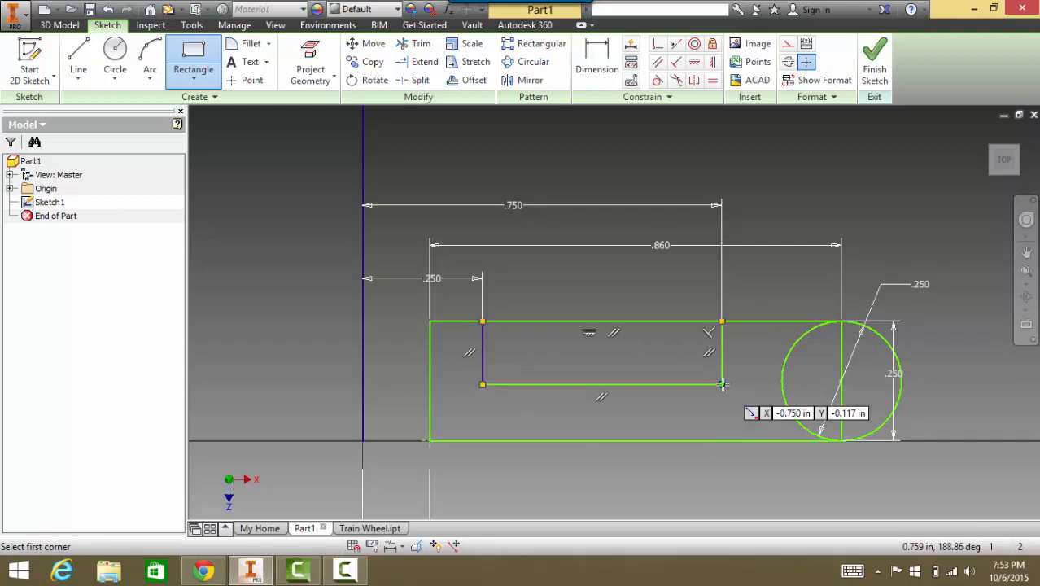
# - Dimension the depth of the inner rectangle along its right side as .125 in
pyautogui.click(597, 72)
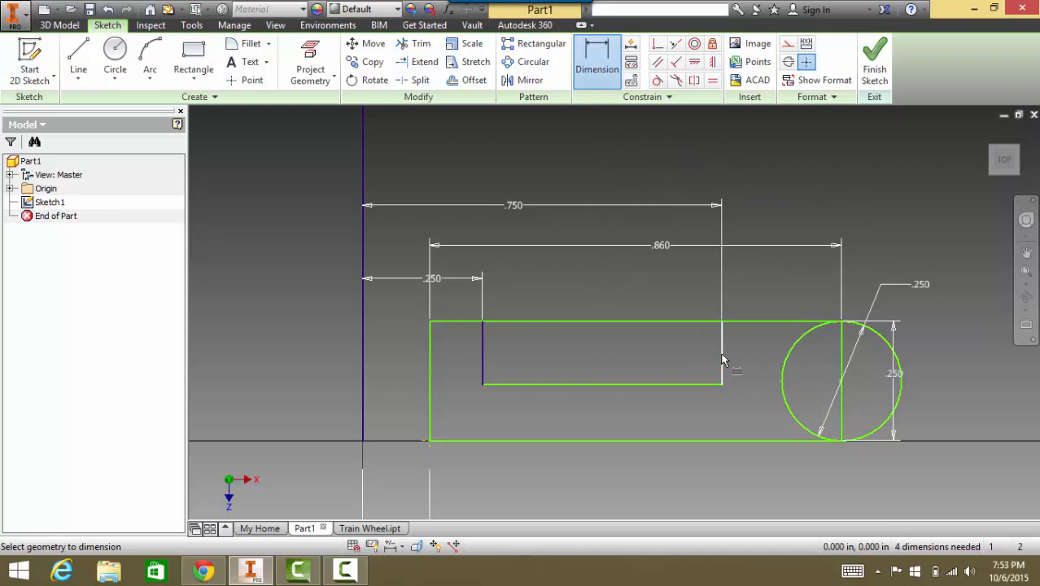
pyautogui.click(724, 361)
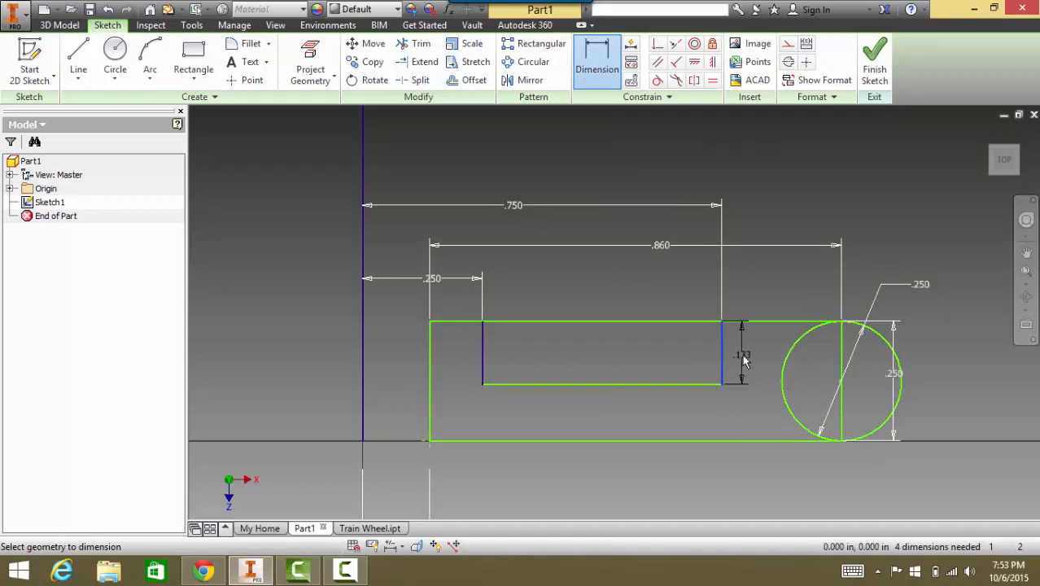
pyautogui.click(742, 355)
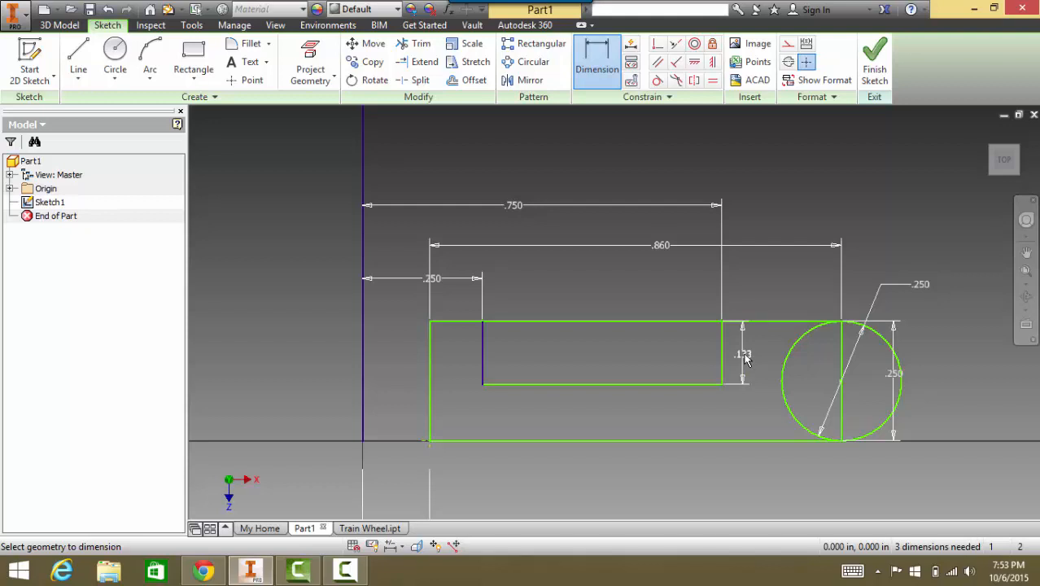
pyautogui.click(745, 359)
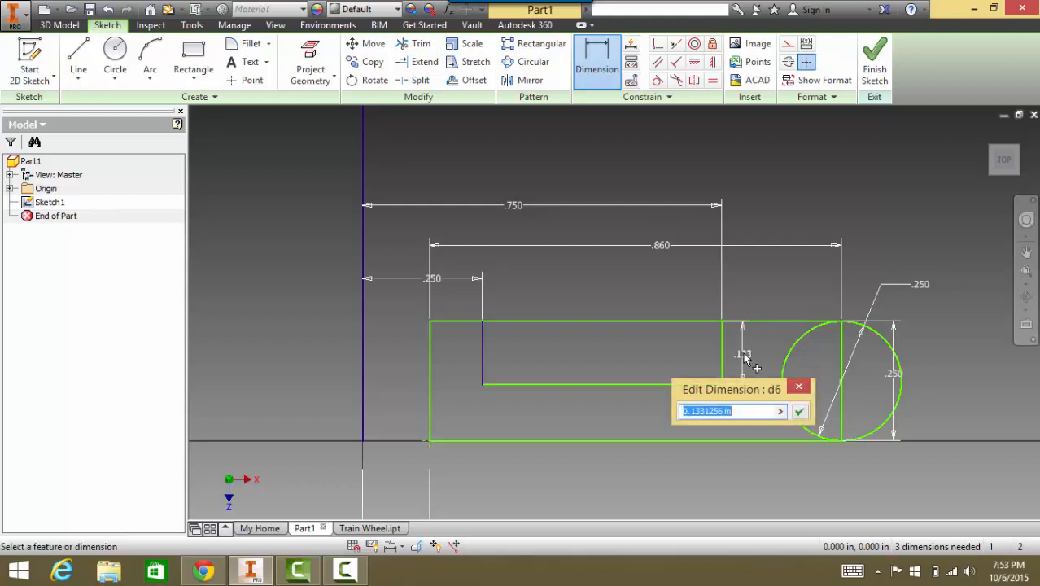
pyautogui.write('.125')
pyautogui.press('Return')
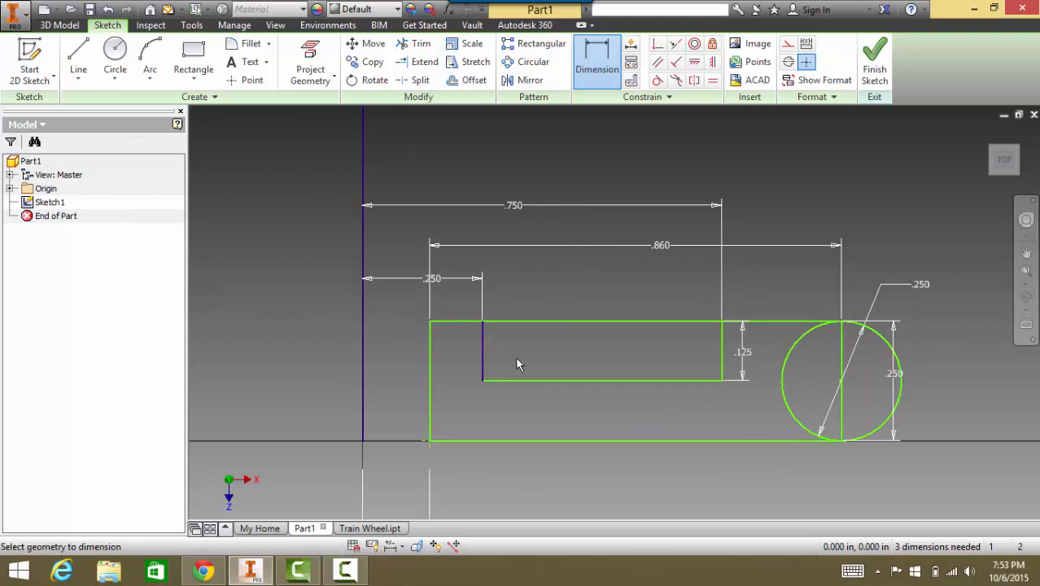
# - Try a .0625 in radius fillet between the inner rectangle's right side and the upper edge, and undo it
pyautogui.click(246, 46)
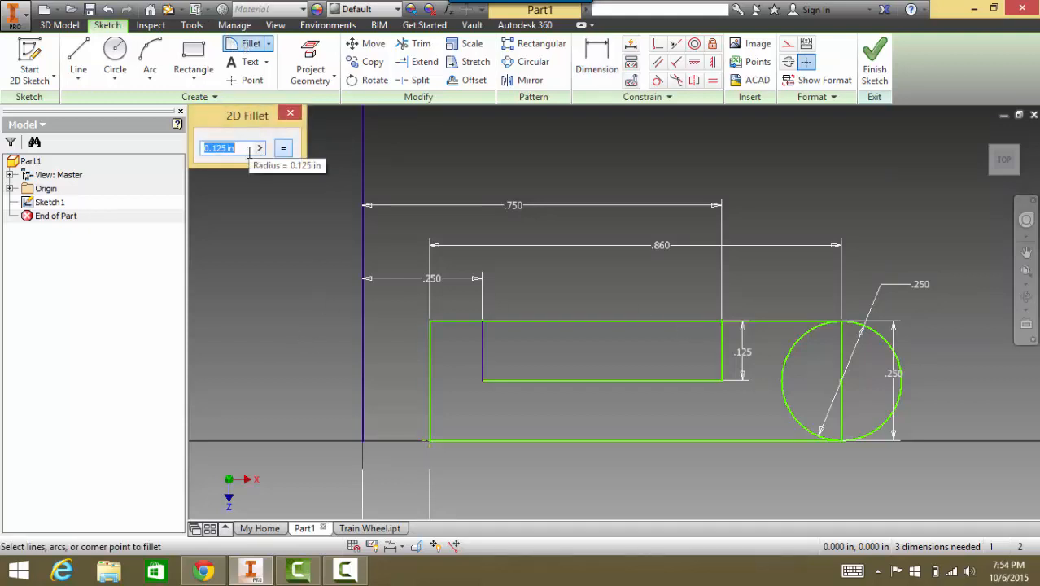
pyautogui.write('.0625')
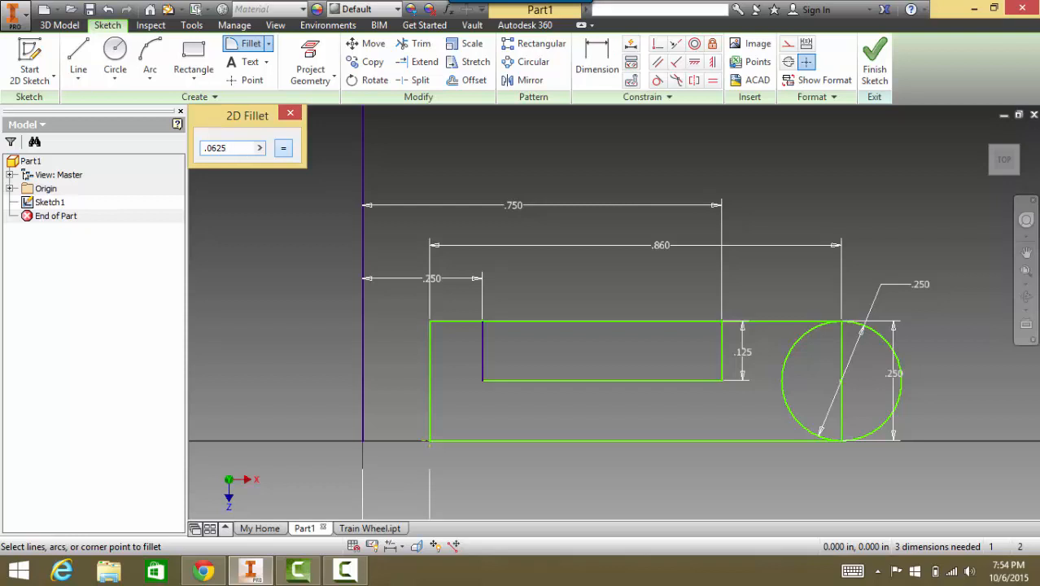
pyautogui.click(723, 350)
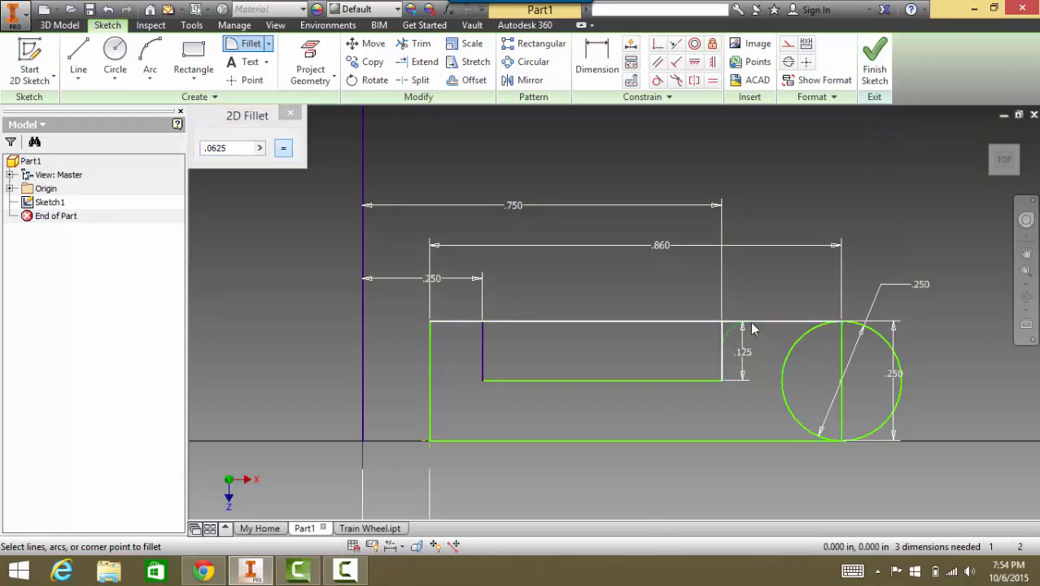
pyautogui.click(750, 321)
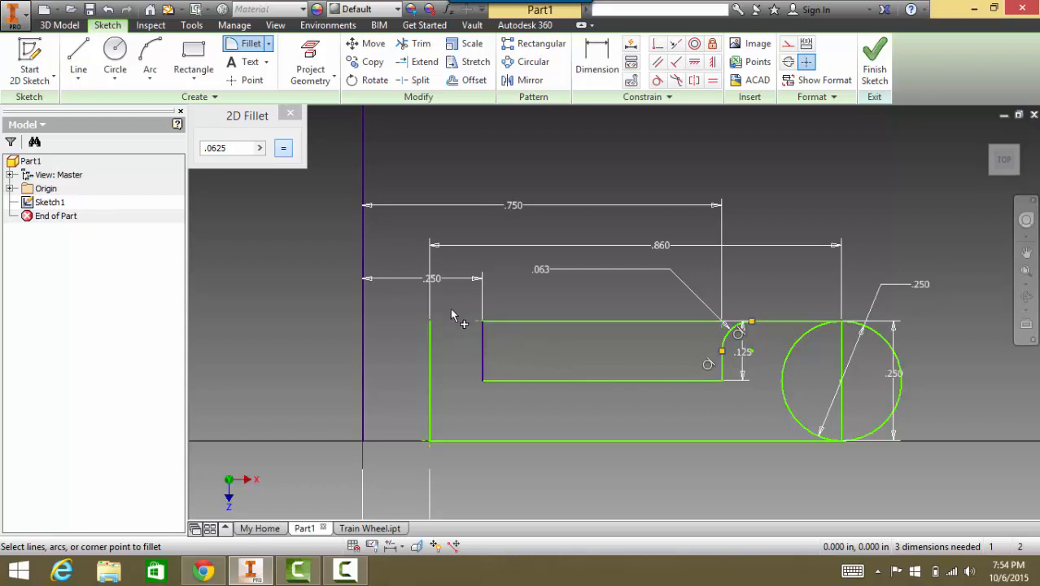
pyautogui.click(483, 348)
pyautogui.press('Escape')
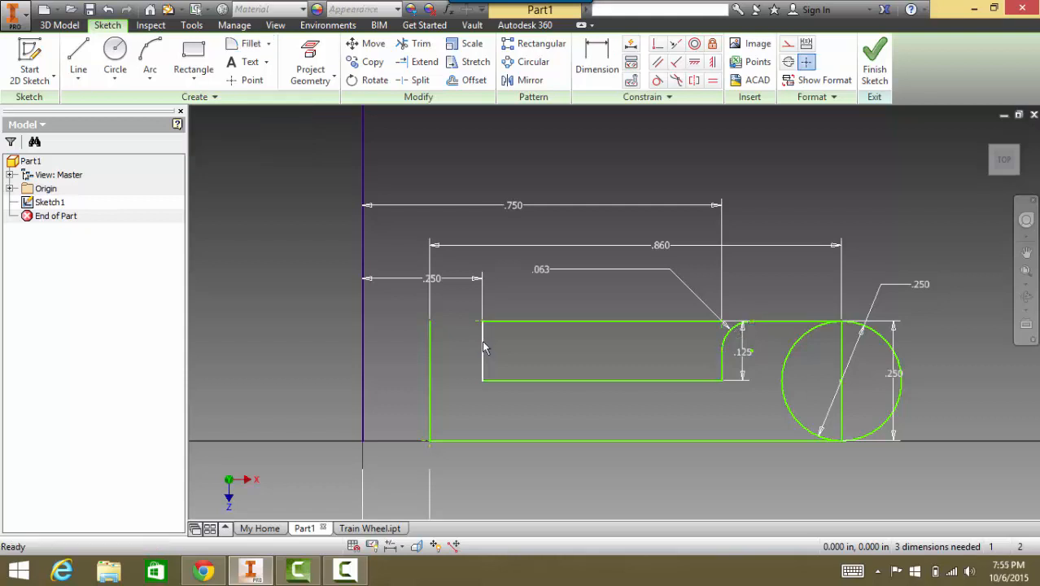
pyautogui.click(482, 343)
pyautogui.hotkey('ctrl', 'z')
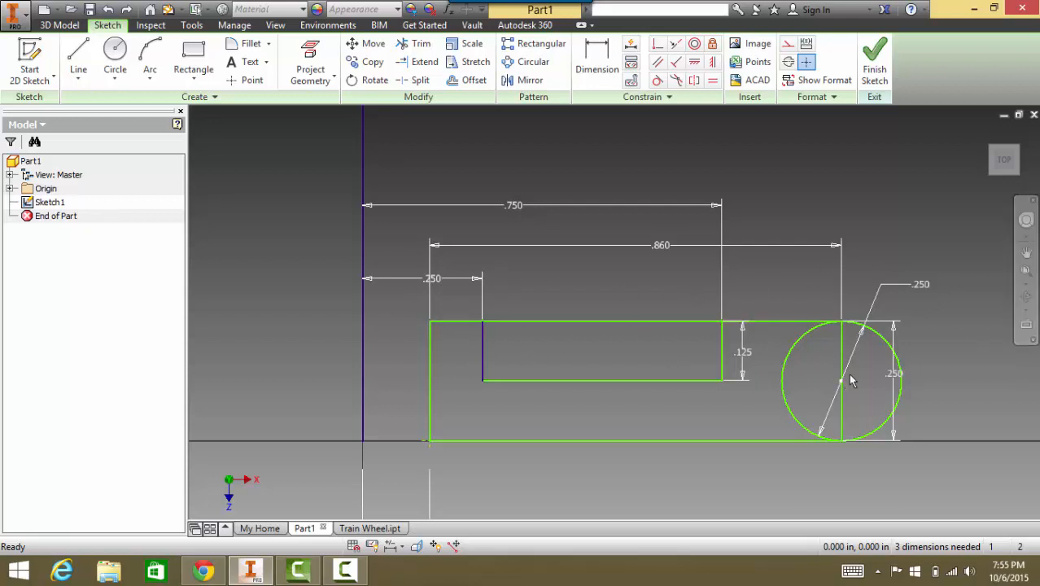
# - Delete the profile's overall height dimension, the circle's diameter dimension and the inner rectangle's depth dimension
pyautogui.rightClick(894, 371)
pyautogui.click(894, 327)
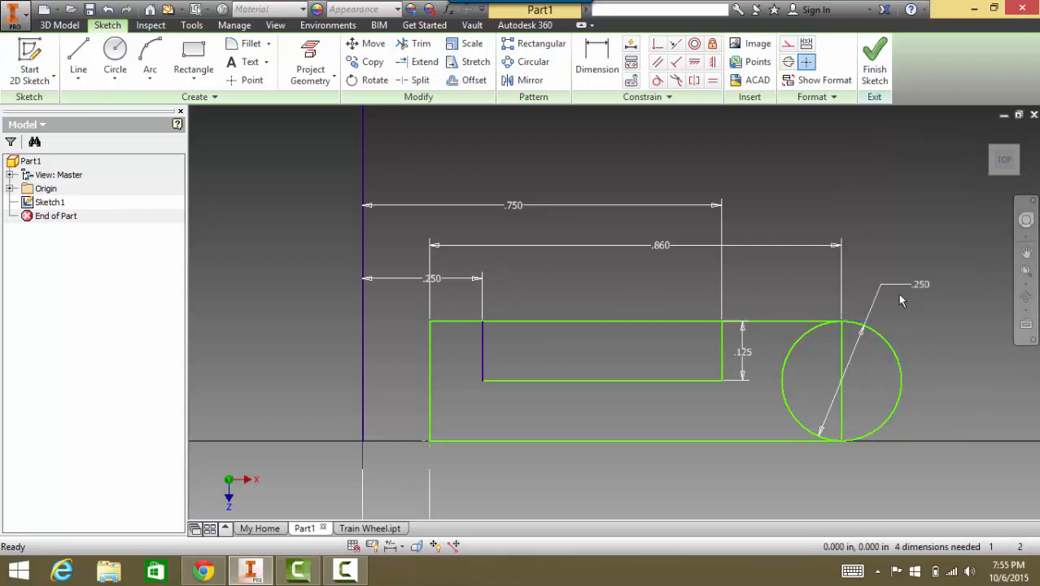
pyautogui.rightClick(925, 294)
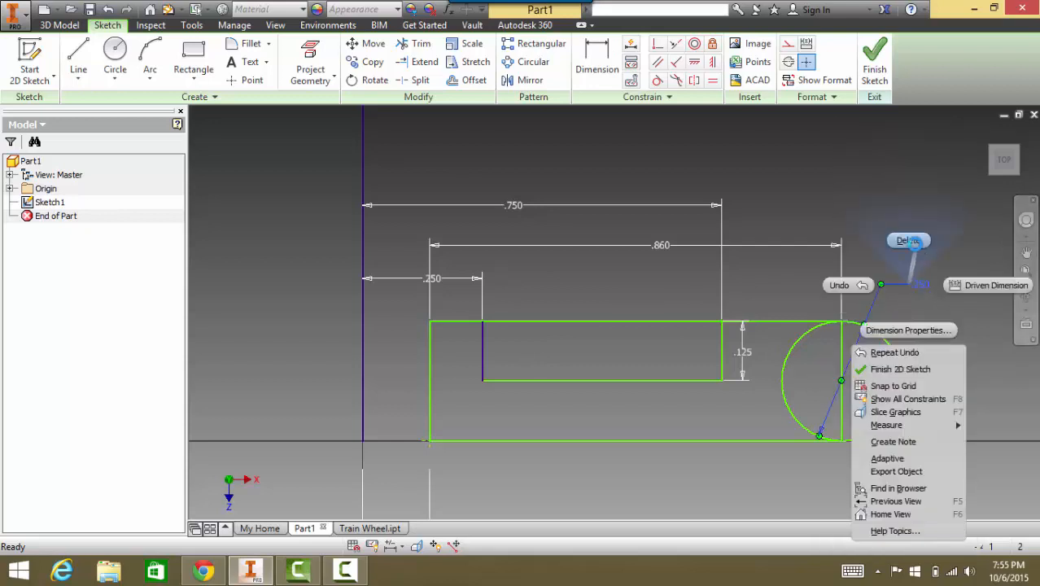
pyautogui.click(907, 241)
pyautogui.rightClick(744, 351)
pyautogui.click(742, 299)
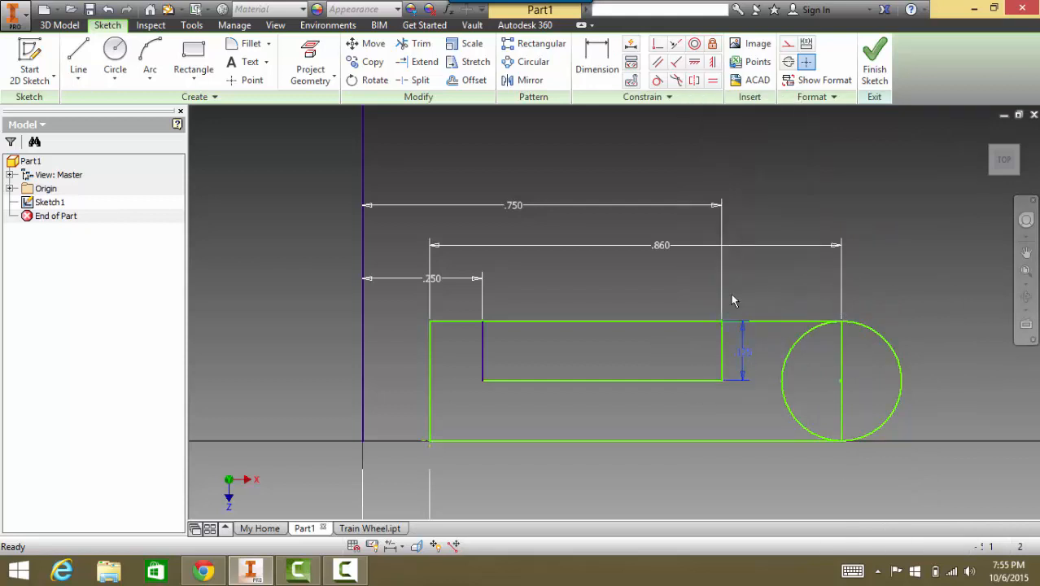
# - Delete the three horizontal dimensions above the profile: .860, .750 and .250
pyautogui.rightClick(661, 247)
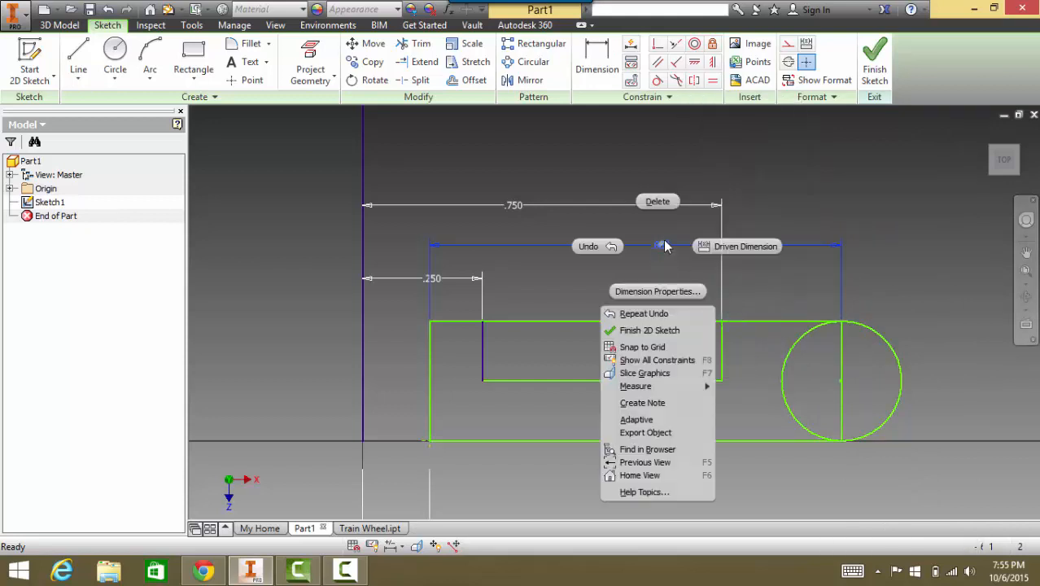
pyautogui.click(661, 205)
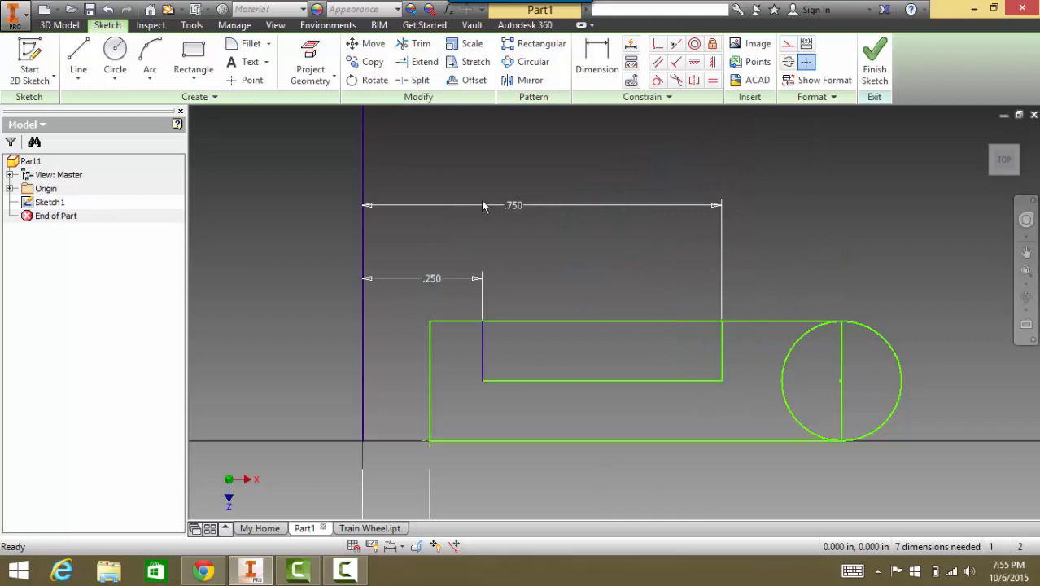
pyautogui.rightClick(515, 208)
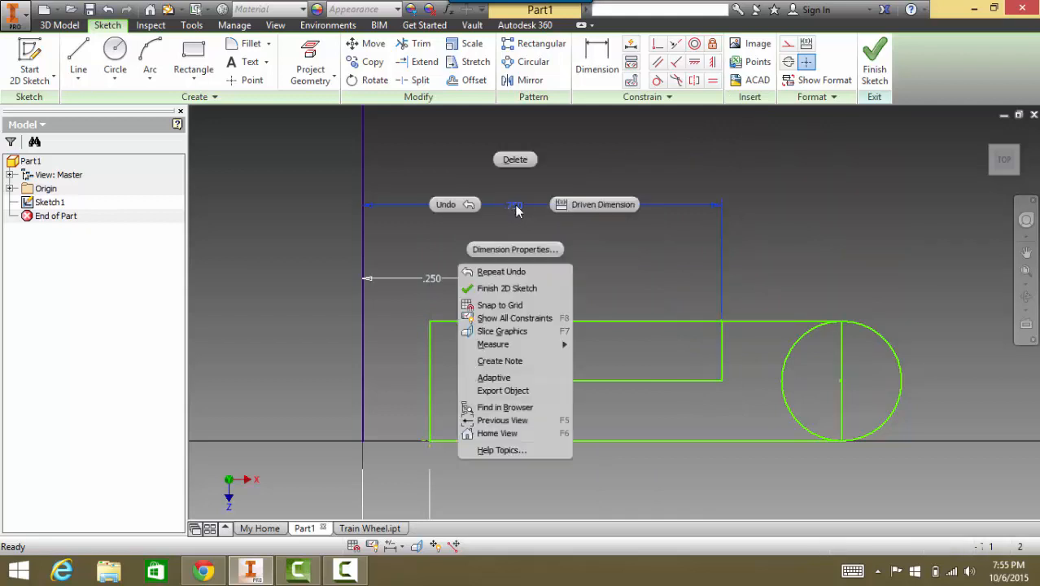
pyautogui.click(515, 160)
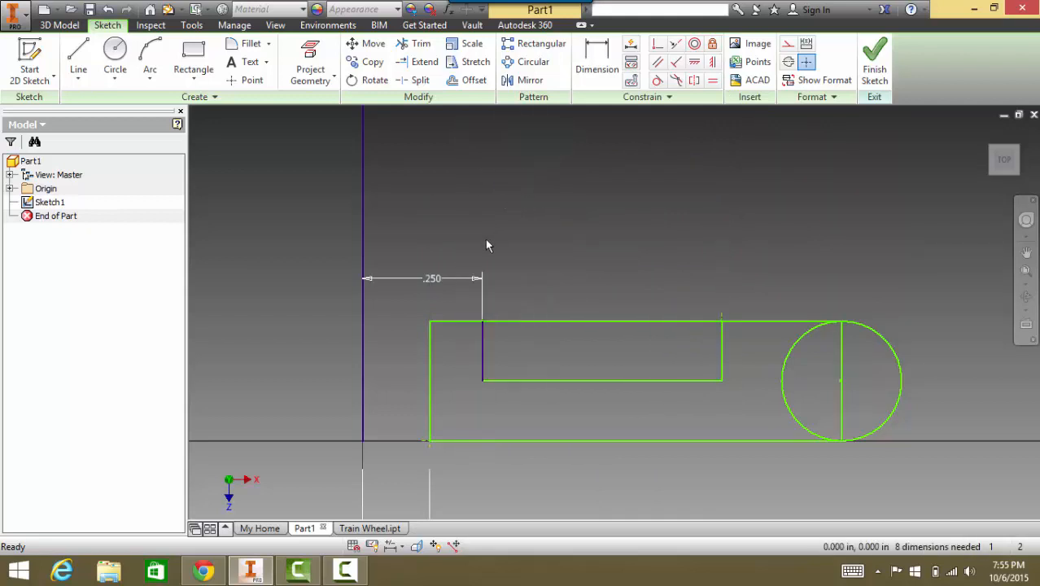
pyautogui.rightClick(431, 280)
pyautogui.click(426, 232)
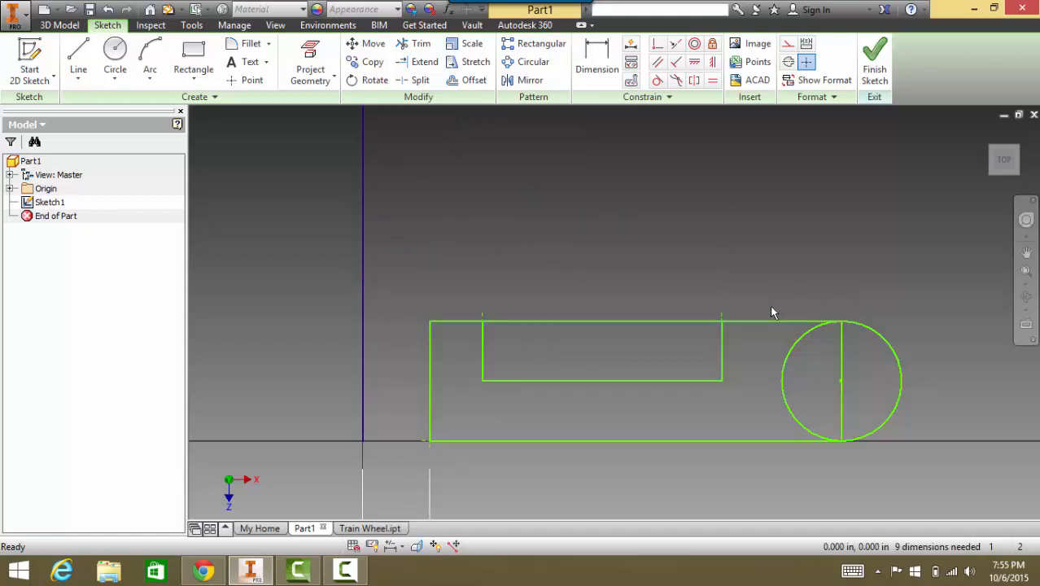
# - Trim the upper edge across the inner rectangle, the circle's inner half and the vertical line through the circle, leaving one closed outline
pyautogui.click(416, 44)
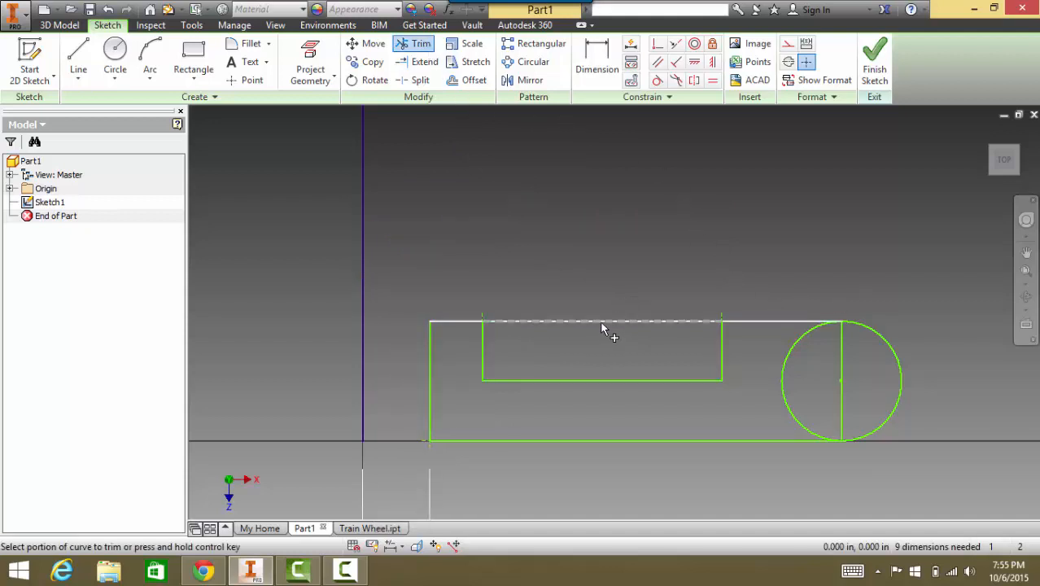
pyautogui.click(602, 327)
pyautogui.click(602, 325)
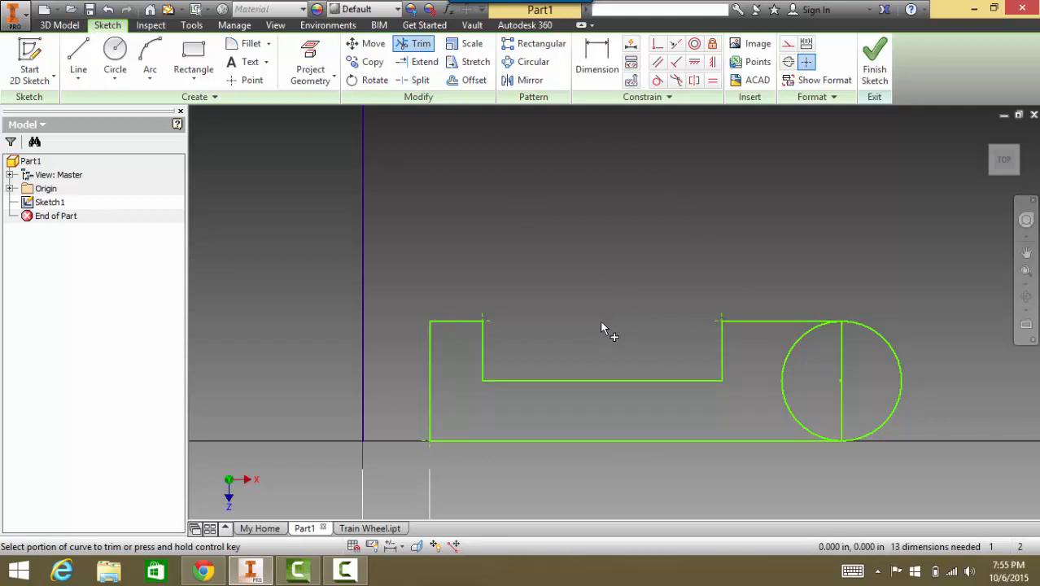
pyautogui.click(783, 385)
pyautogui.click(843, 373)
pyautogui.click(843, 423)
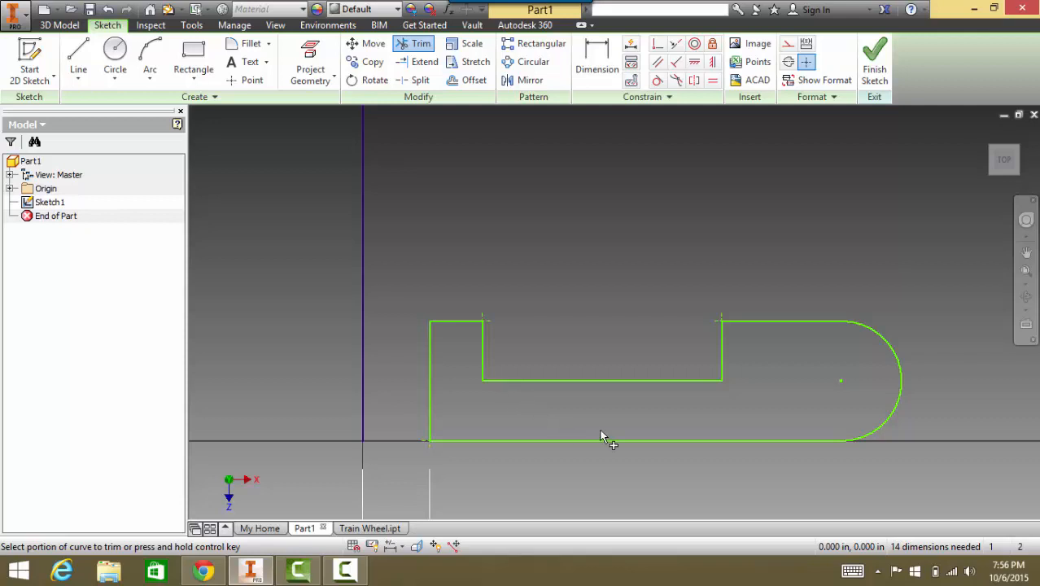
# - Round both upper corners of the recess with 0.0625 in fillets and finish the sketch
pyautogui.click(249, 43)
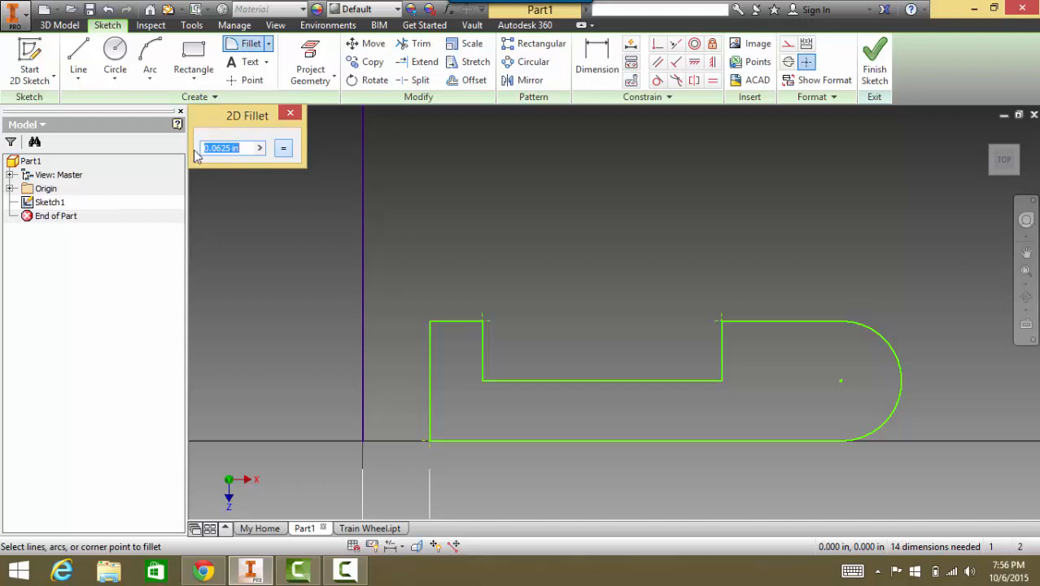
pyautogui.click(471, 324)
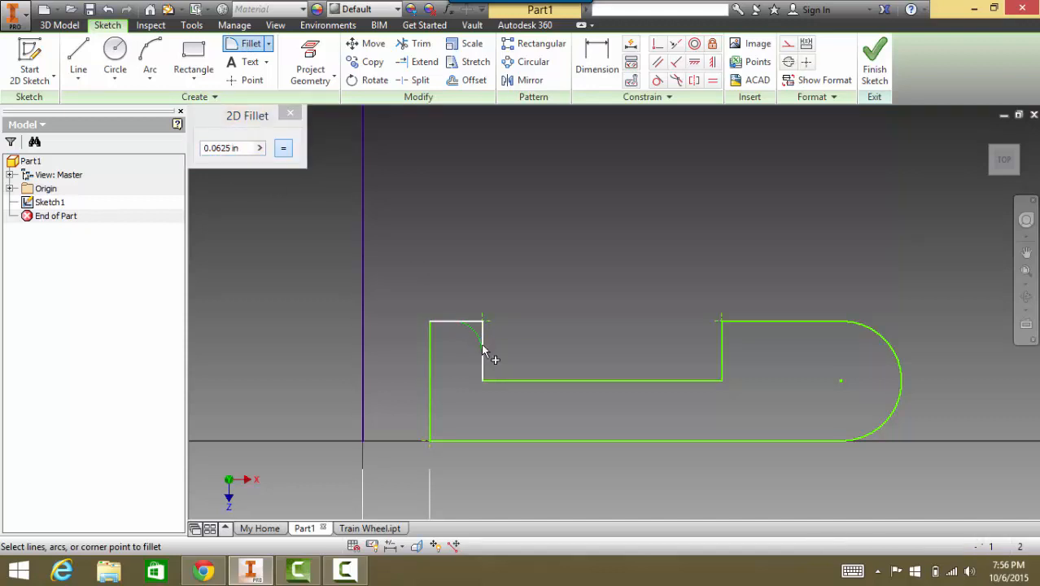
pyautogui.click(481, 345)
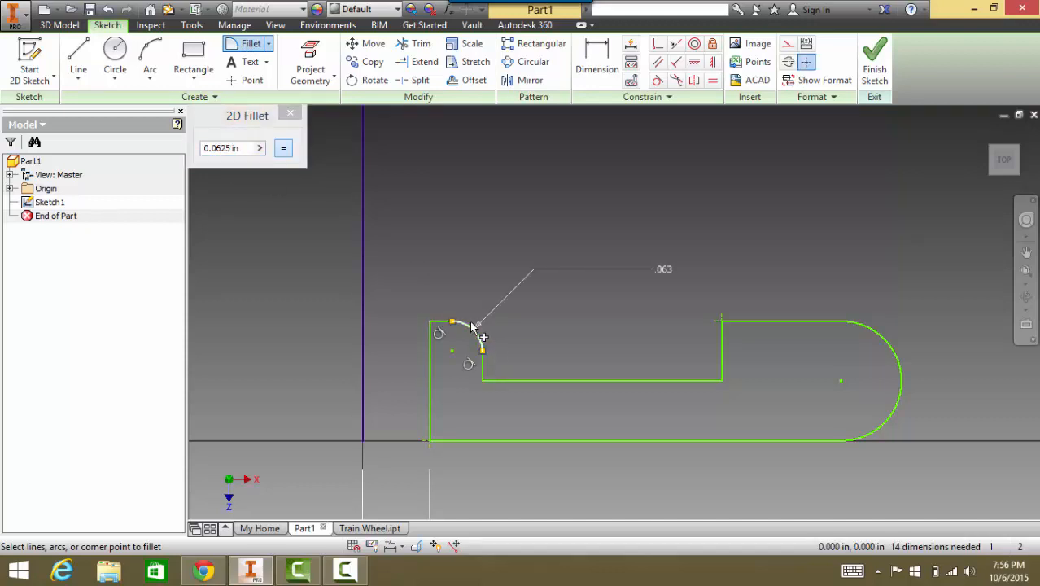
pyautogui.click(747, 322)
pyautogui.click(723, 353)
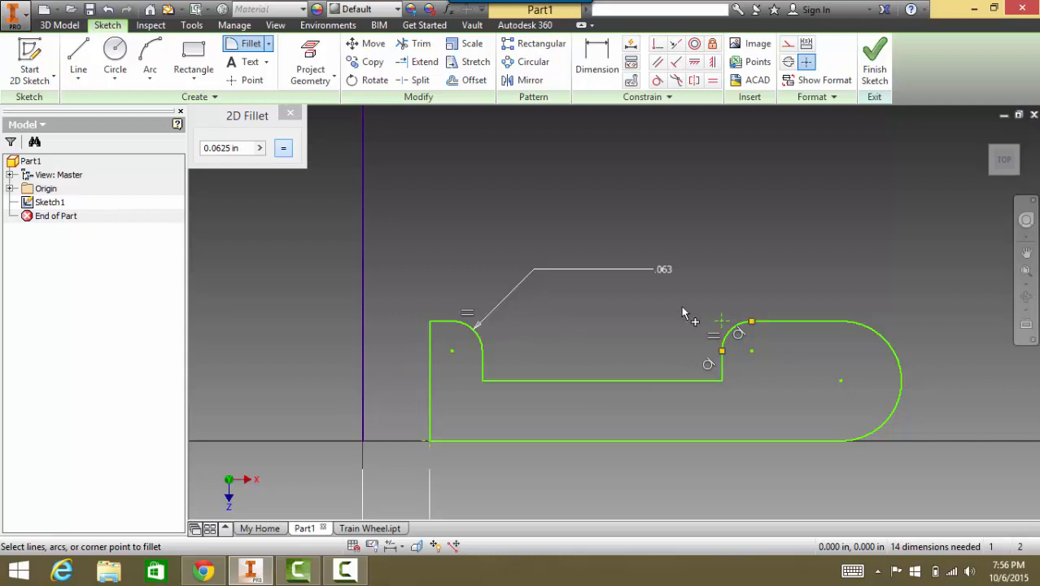
pyautogui.click(872, 73)
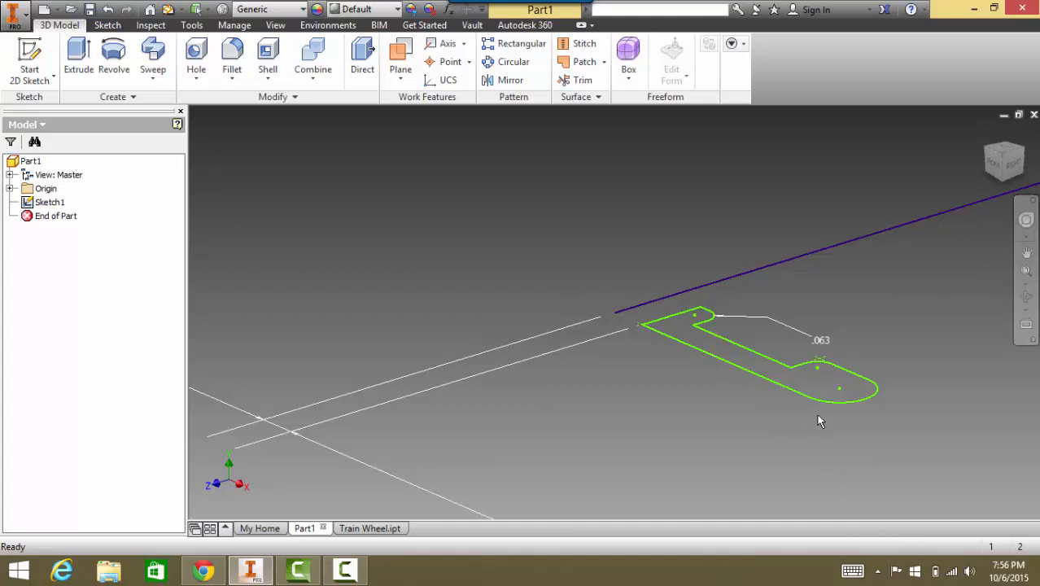
# - Revolve the wheel profile fully around the separate straight line from the origin as a new solid
pyautogui.click(113, 59)
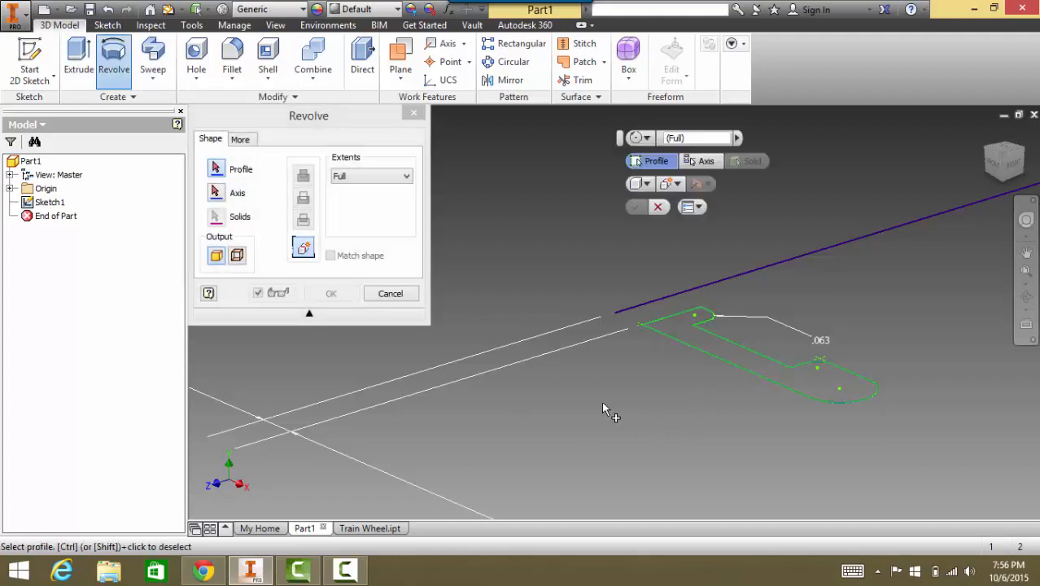
pyautogui.click(1007, 154)
pyautogui.moveTo(1008, 153)
pyautogui.mouseDown()
pyautogui.moveTo(998, 205)
pyautogui.moveTo(958, 202)
pyautogui.mouseUp()
pyautogui.press('Escape')
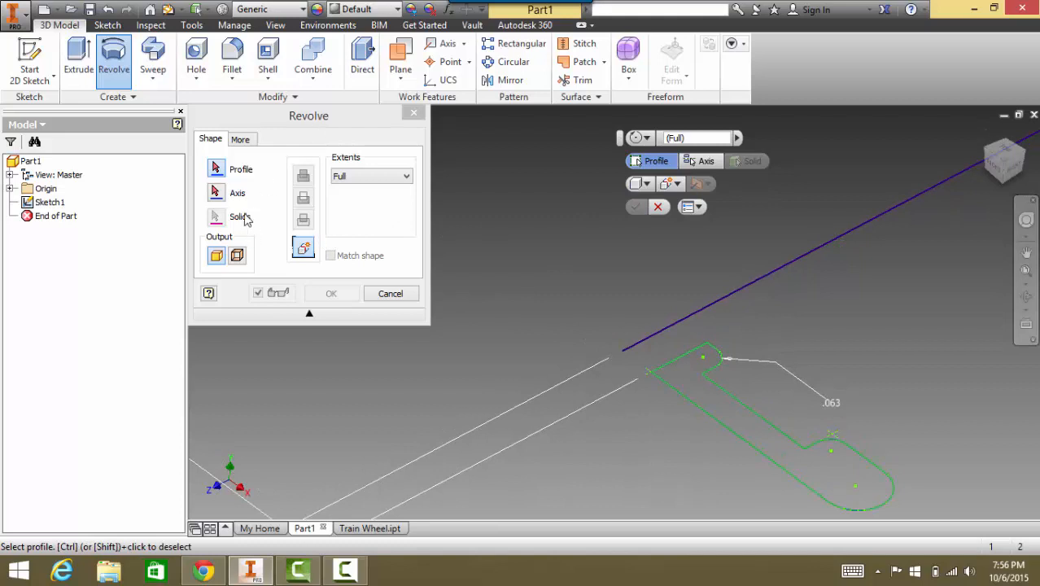
pyautogui.click(215, 193)
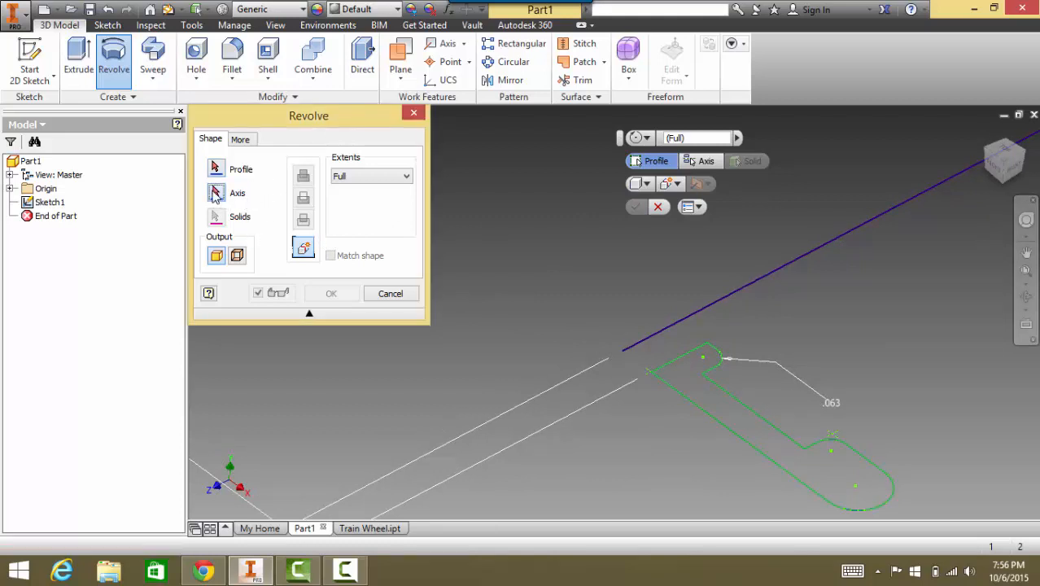
pyautogui.click(671, 323)
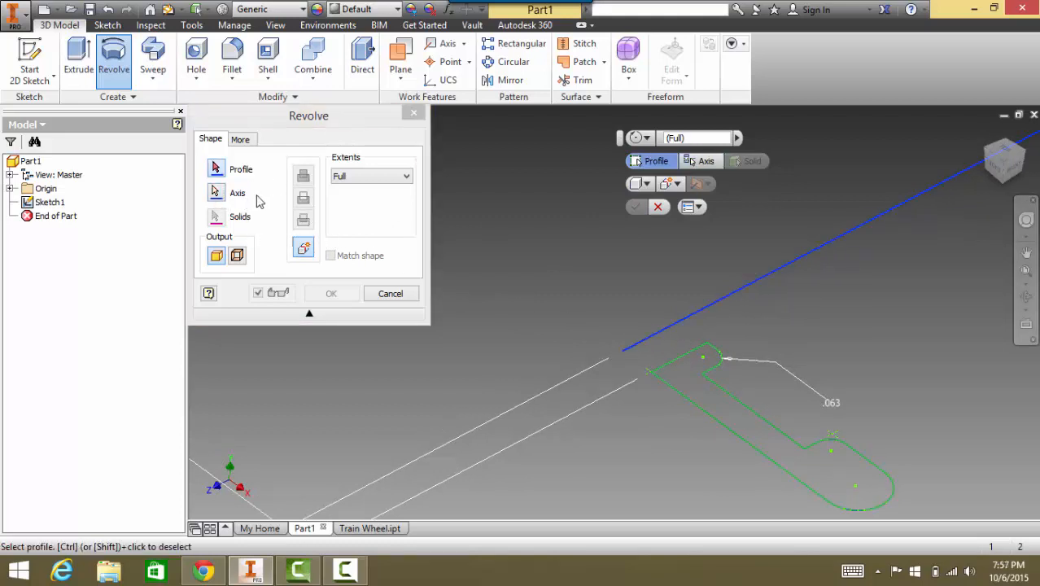
pyautogui.click(217, 169)
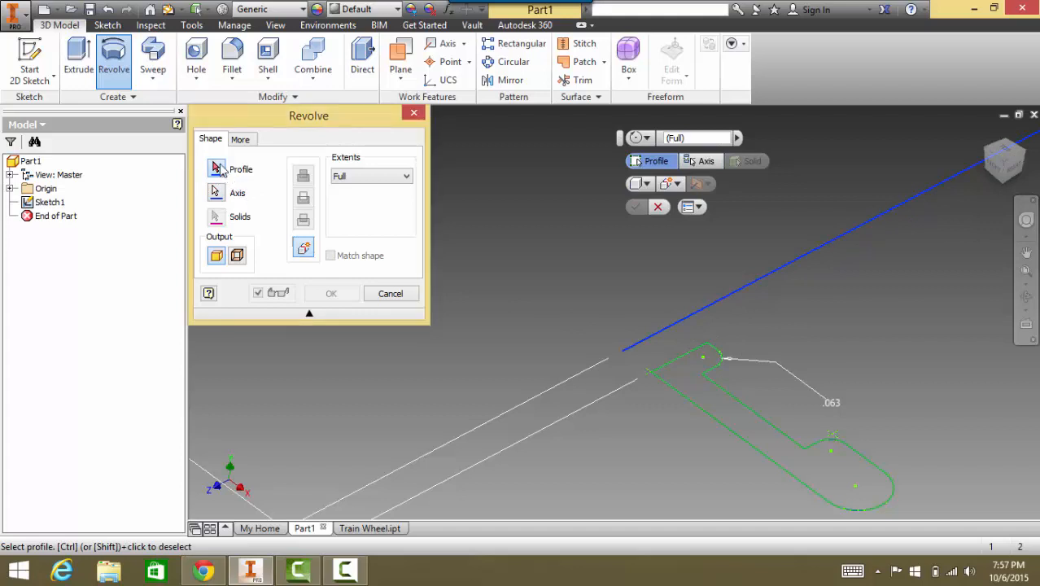
pyautogui.click(794, 448)
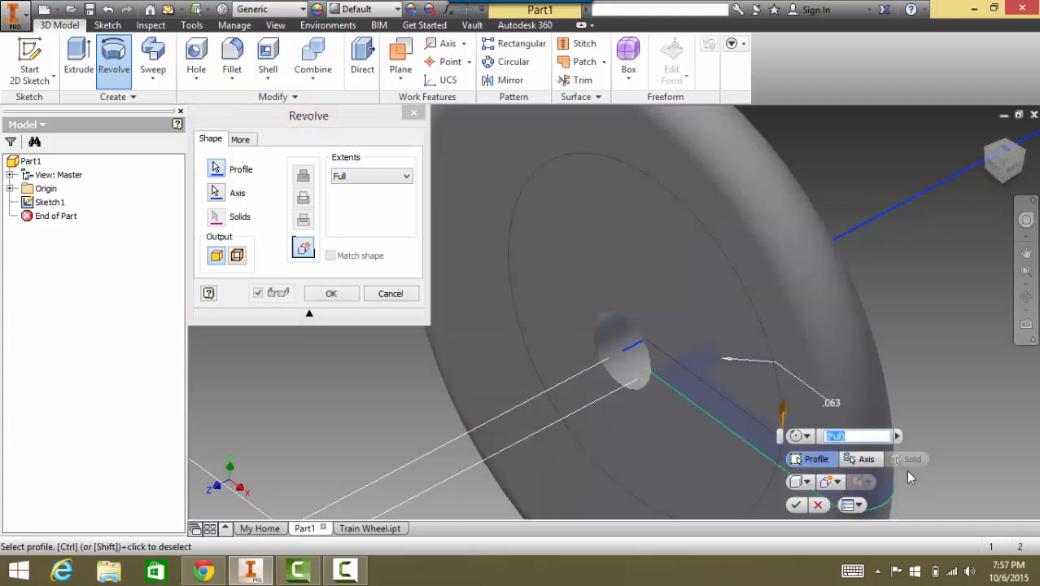
pyautogui.click(796, 504)
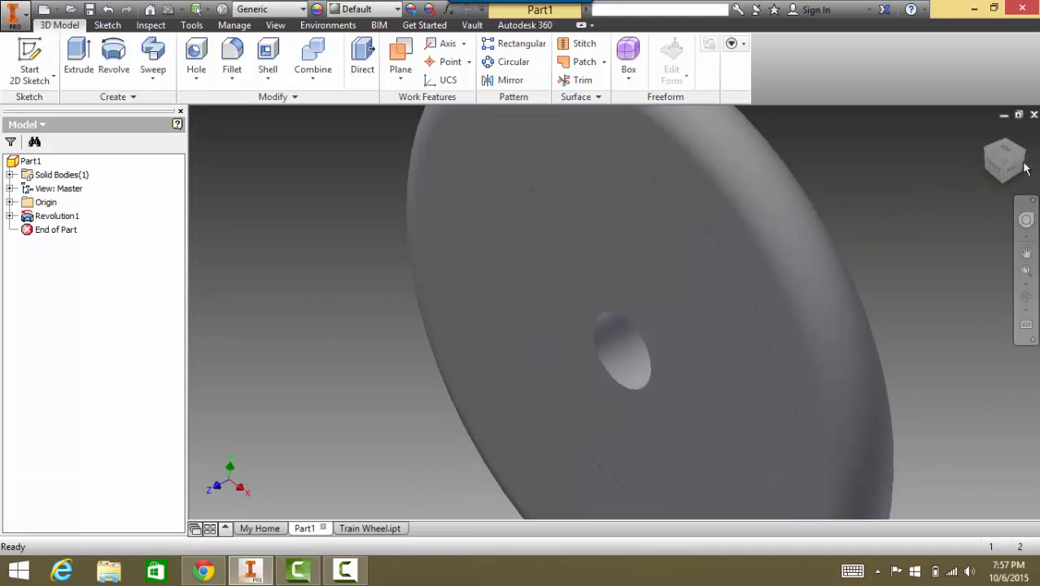
# - Start a new sketch on the flat recessed face between the wheel's hub and rim
pyautogui.moveTo(1002, 164)
pyautogui.mouseDown()
pyautogui.moveTo(968, 170)
pyautogui.moveTo(981, 142)
pyautogui.moveTo(1007, 178)
pyautogui.mouseUp()
pyautogui.scroll(3, 773, 306)
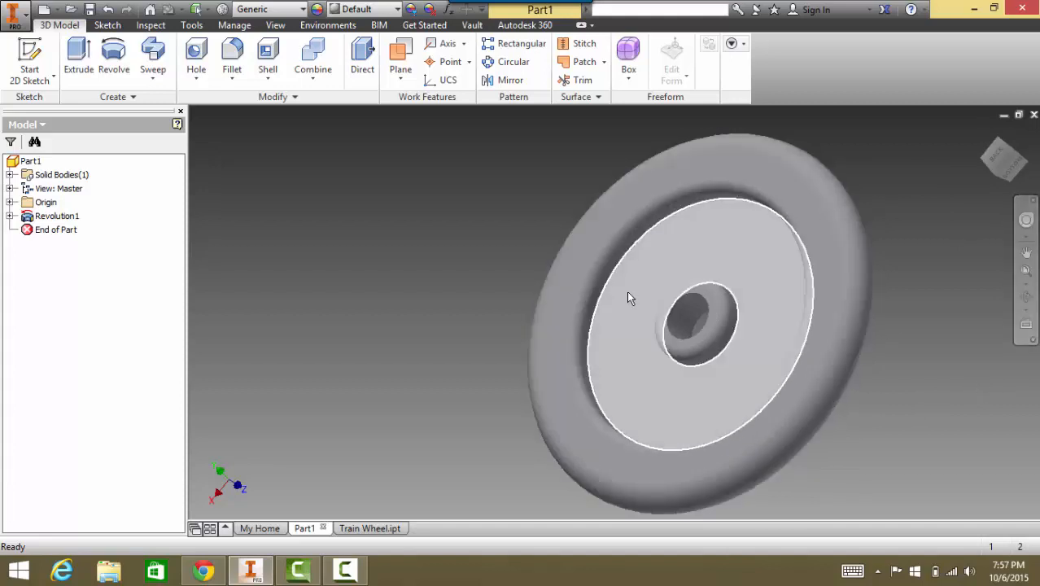
pyautogui.moveTo(627, 295)
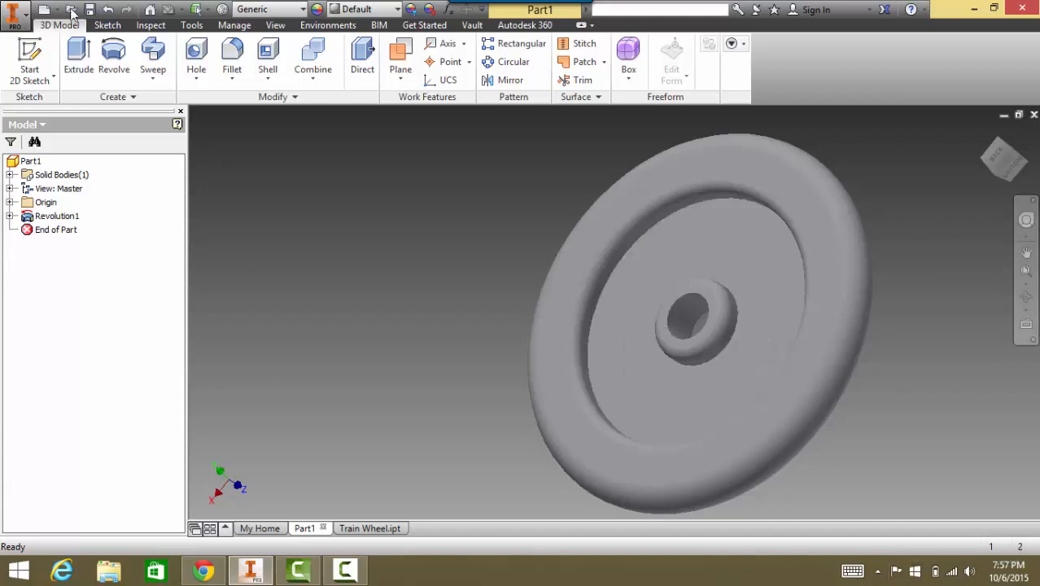
pyautogui.click(29, 64)
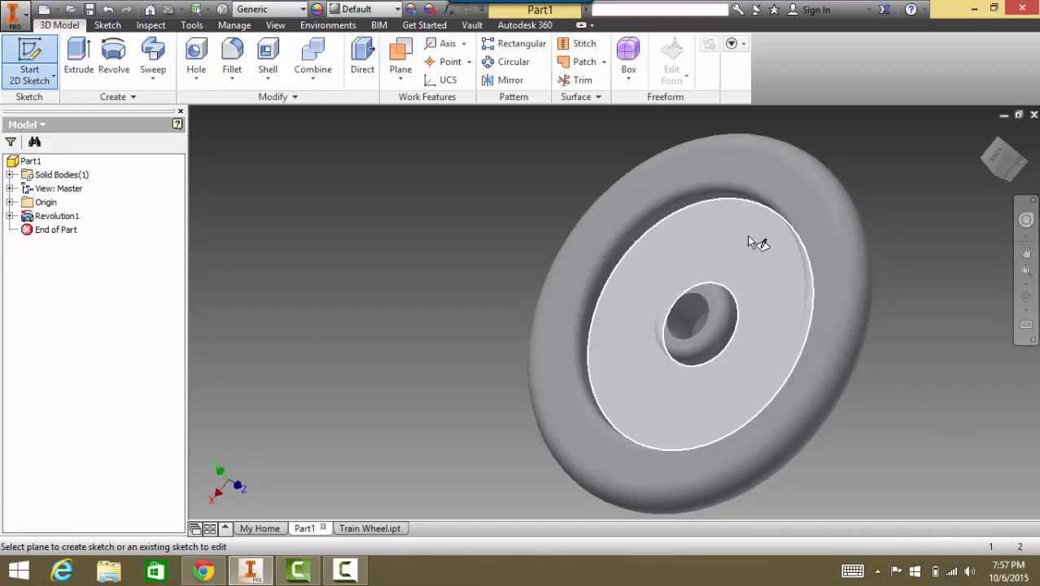
pyautogui.click(747, 235)
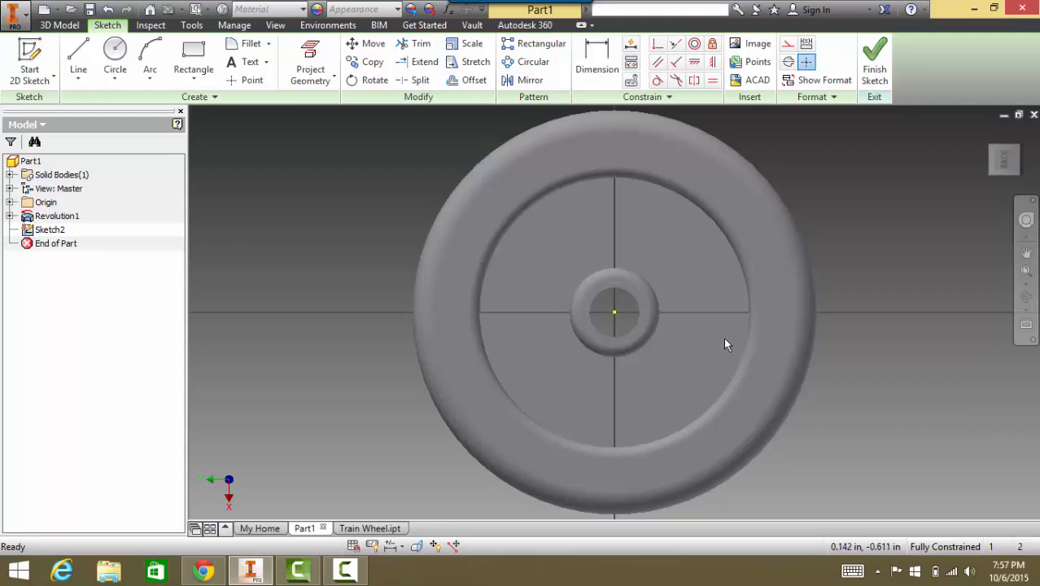
# - Try a vertical line about 0.64 in long from the wheel's centre towards the rim, and undo it
pyautogui.click(78, 55)
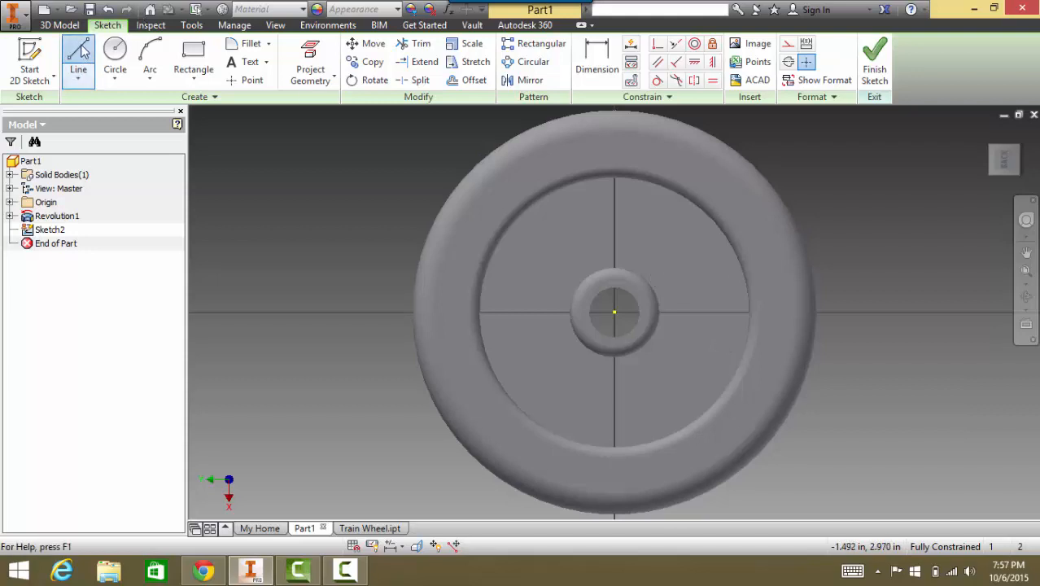
pyautogui.click(615, 311)
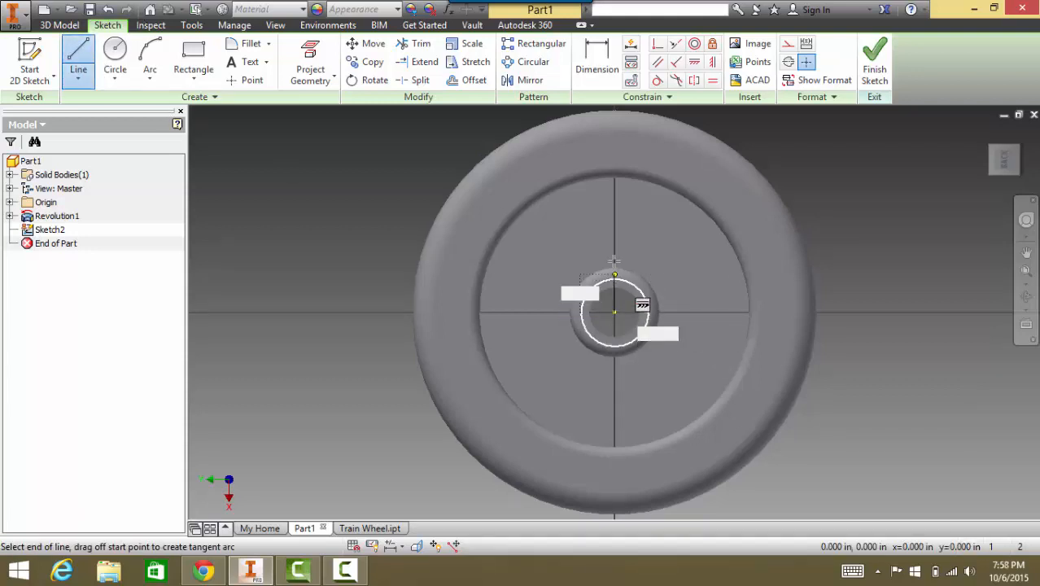
pyautogui.click(615, 197)
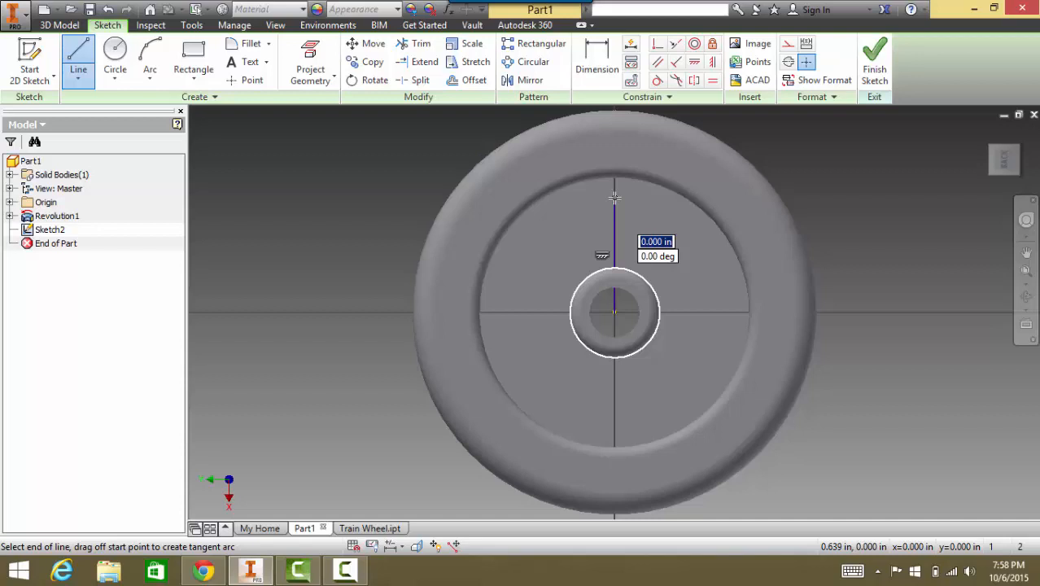
pyautogui.rightClick(607, 234)
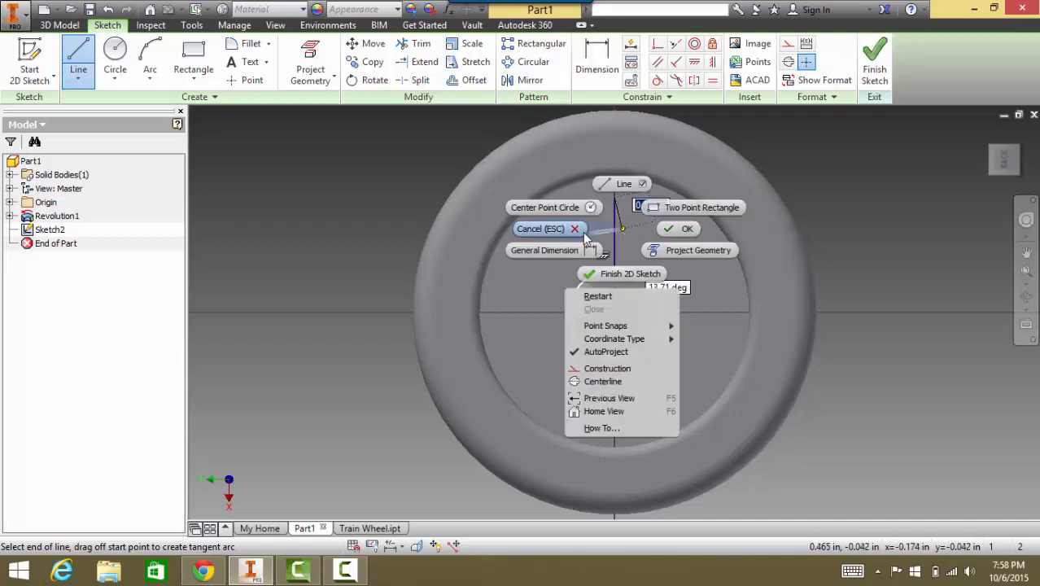
pyautogui.click(543, 229)
pyautogui.hotkey('ctrl', 'z')
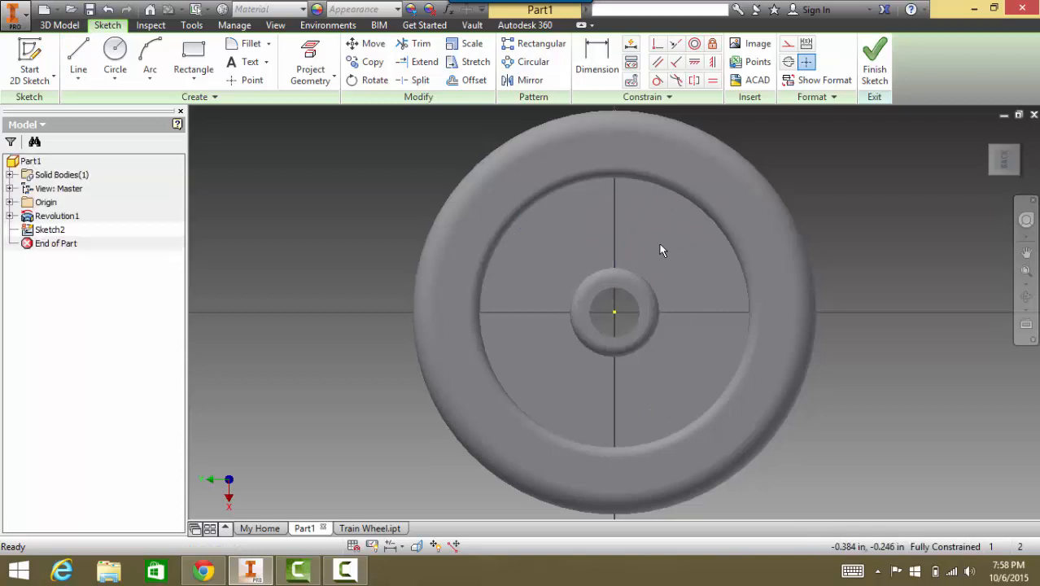
# - Sketch a circle about 0.7 in in diameter centred on the wheel's axis, just outside the hub
pyautogui.click(115, 55)
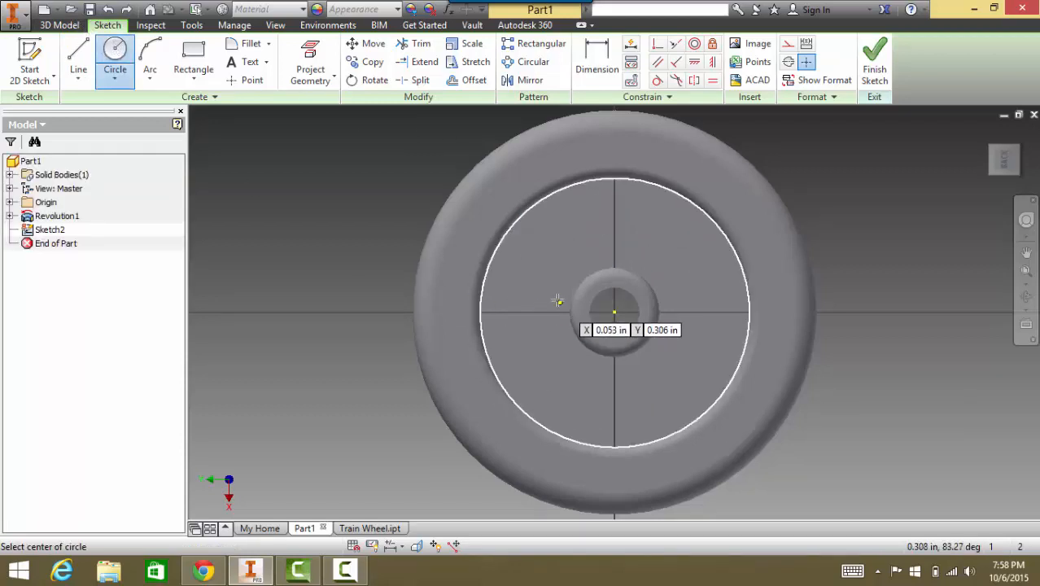
pyautogui.click(614, 312)
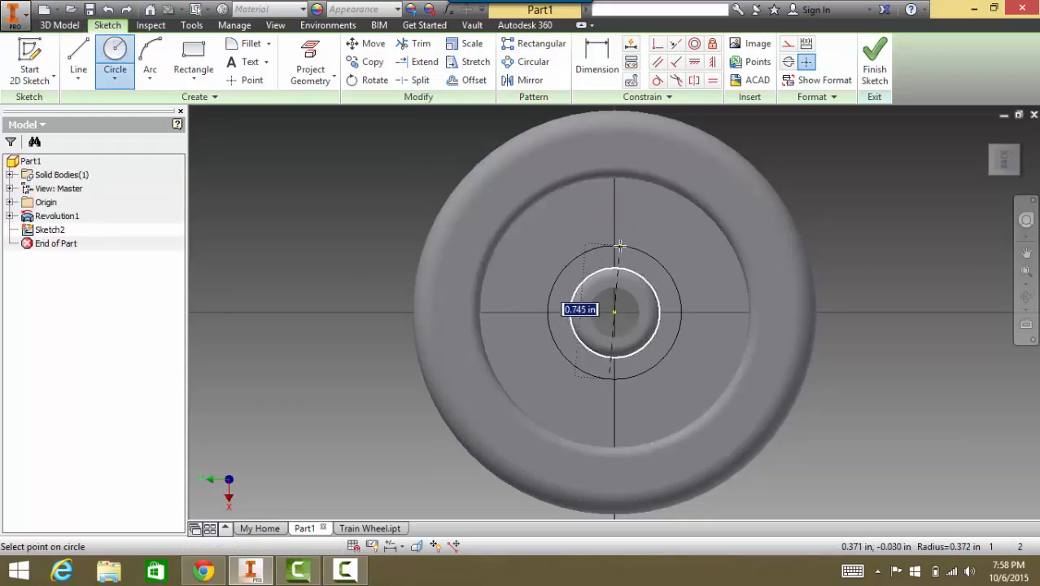
pyautogui.click(619, 248)
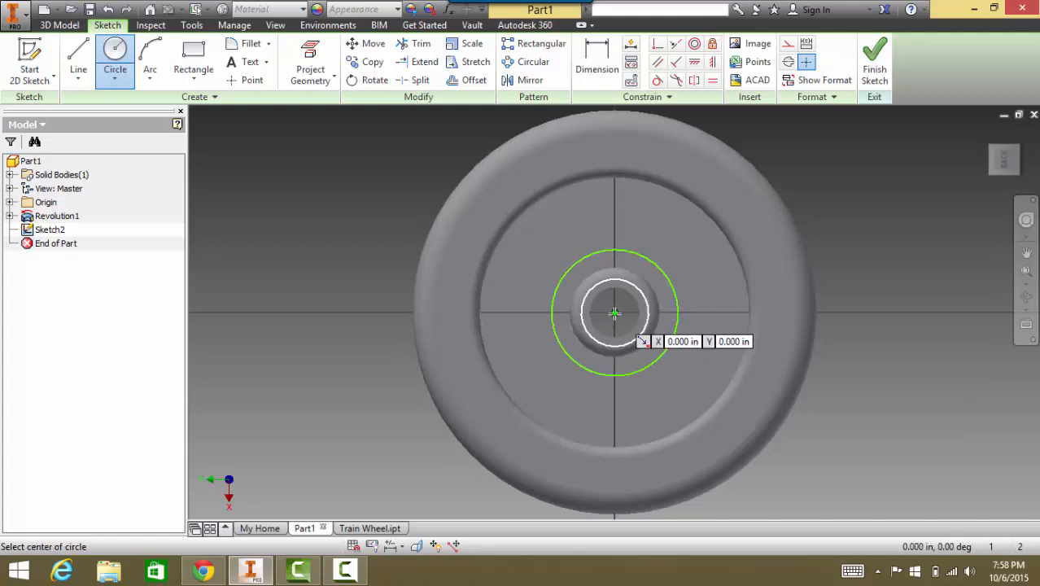
# - Sketch a second circle about 1.15 in in diameter on the wheel's centre, around the existing circle and inside the rim
pyautogui.click(614, 312)
pyautogui.click(709, 269)
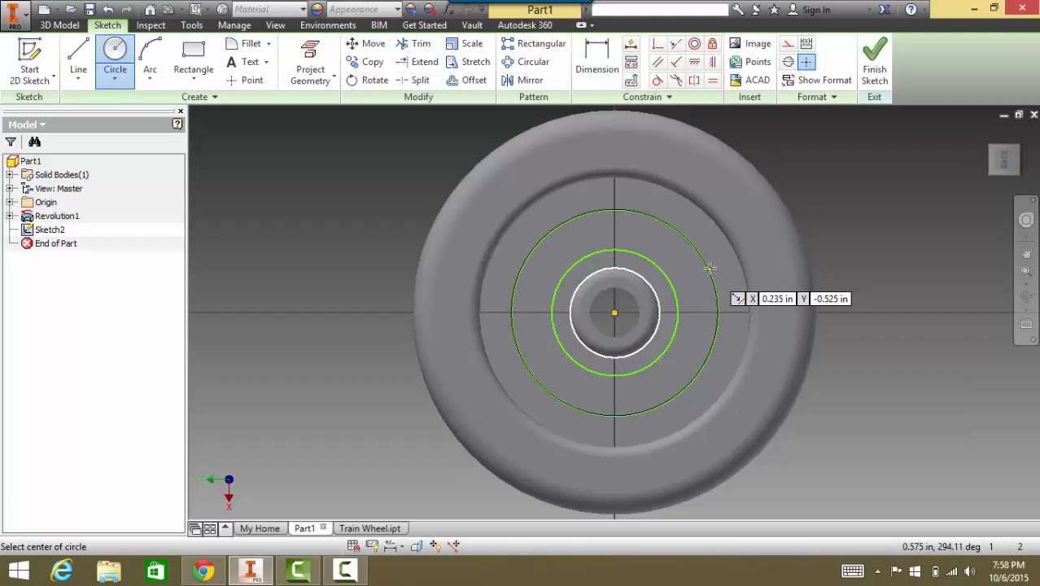
# - Dimension the inner circle's diameter as 0.375 in and correct it to 0.375*2 in
pyautogui.press('d')
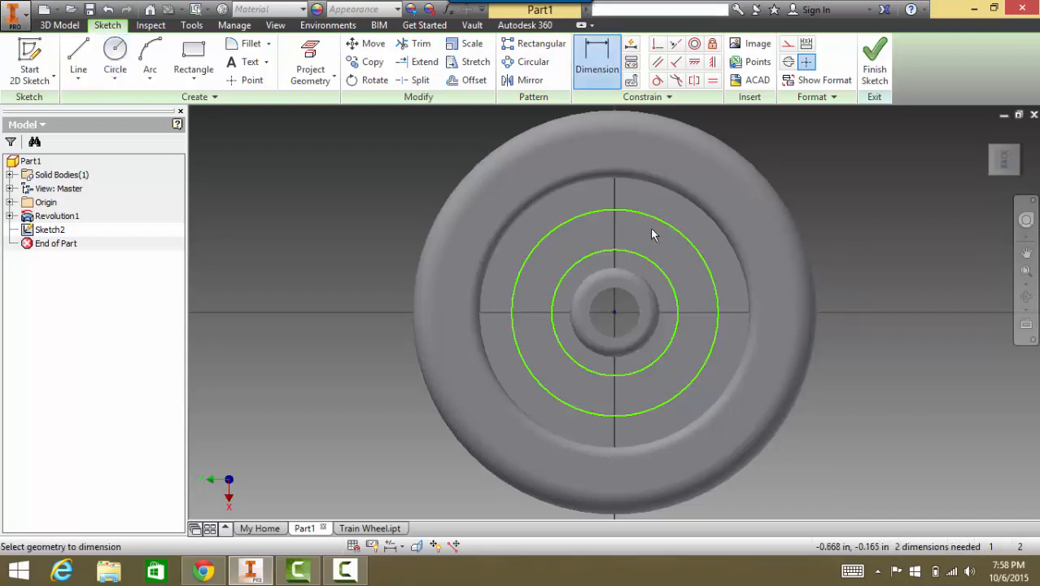
pyautogui.click(656, 261)
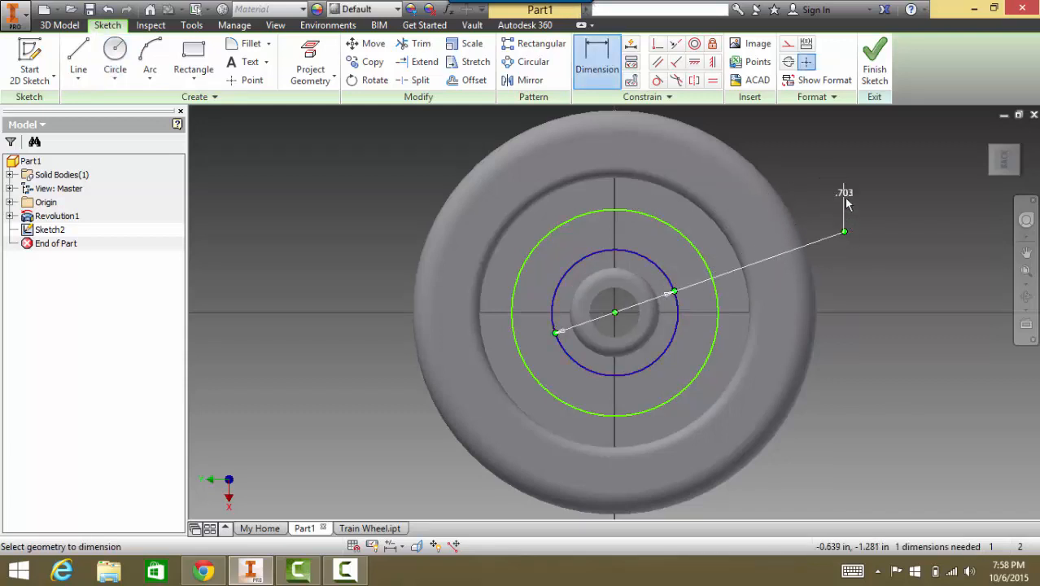
pyautogui.click(846, 198)
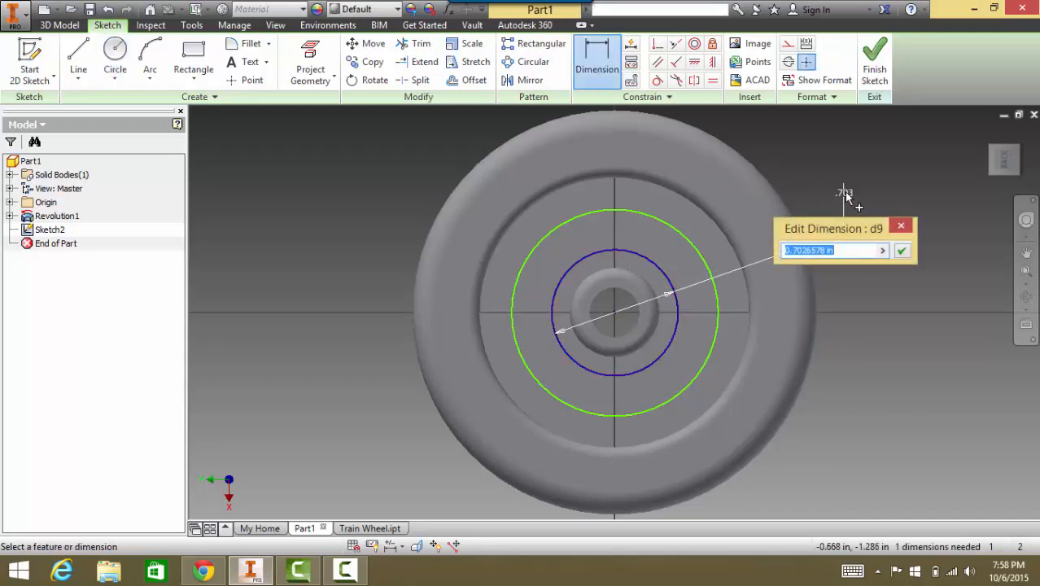
pyautogui.write('.375')
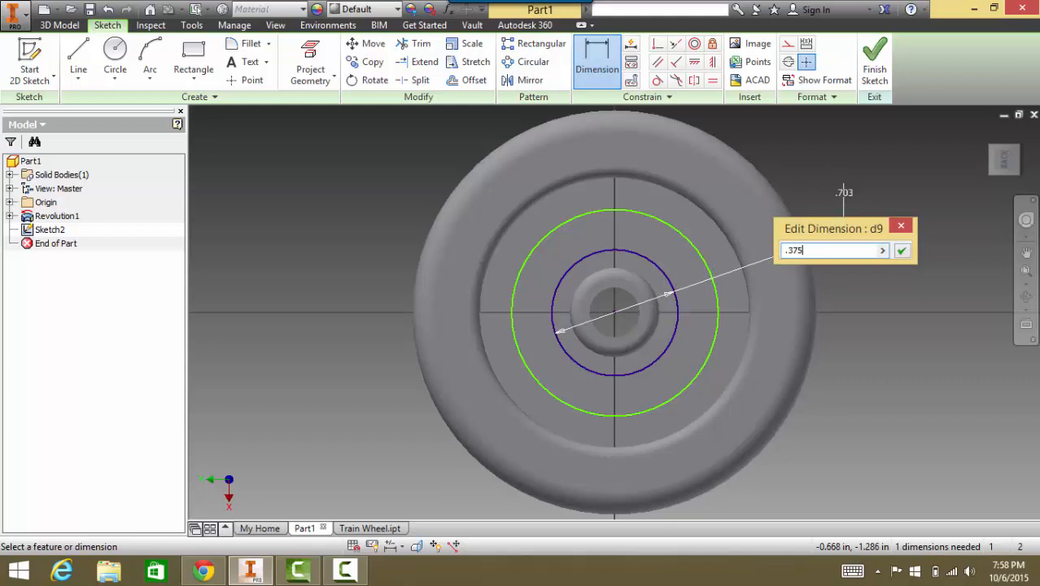
pyautogui.press('Return')
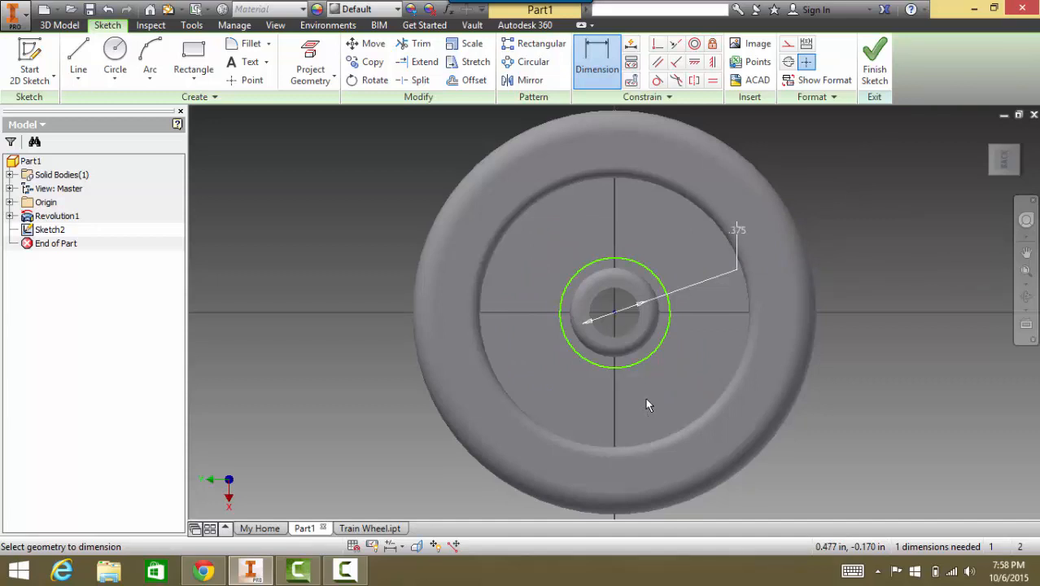
pyautogui.doubleClick(738, 230)
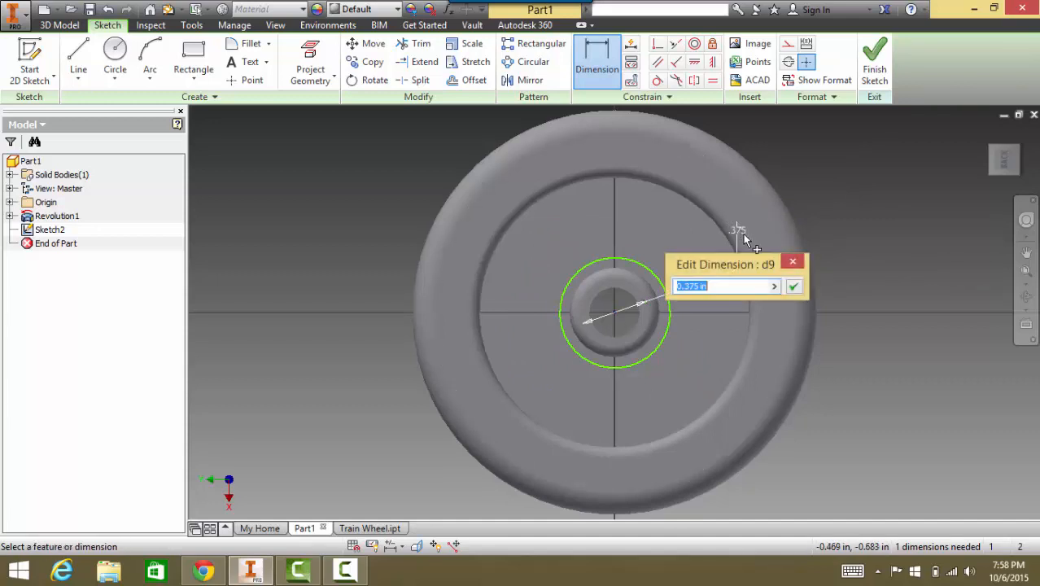
pyautogui.click(697, 286)
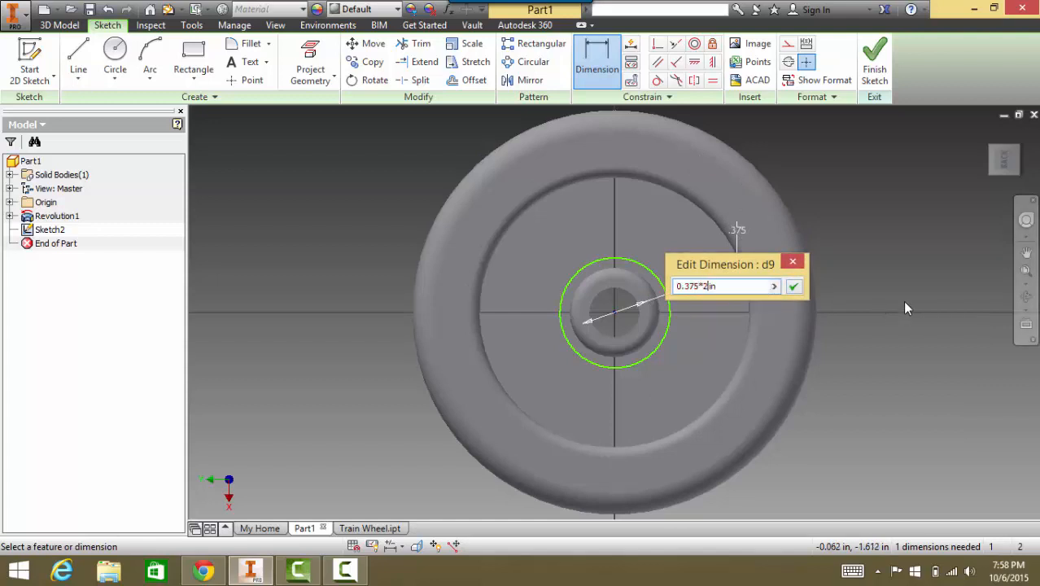
pyautogui.press('Return')
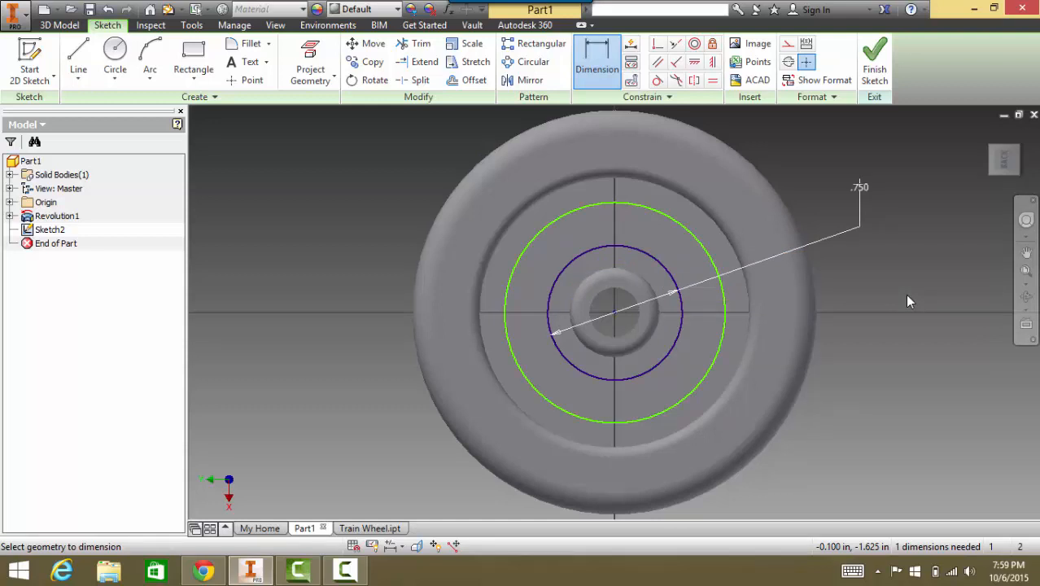
# - Dimension the outer circle's diameter as .625*2 in
pyautogui.click(701, 228)
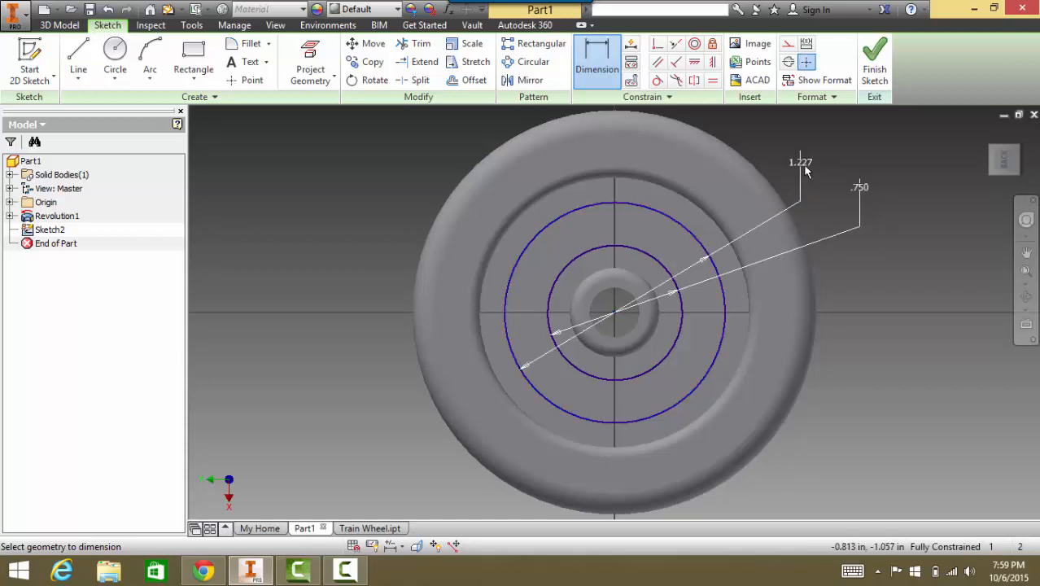
pyautogui.click(804, 169)
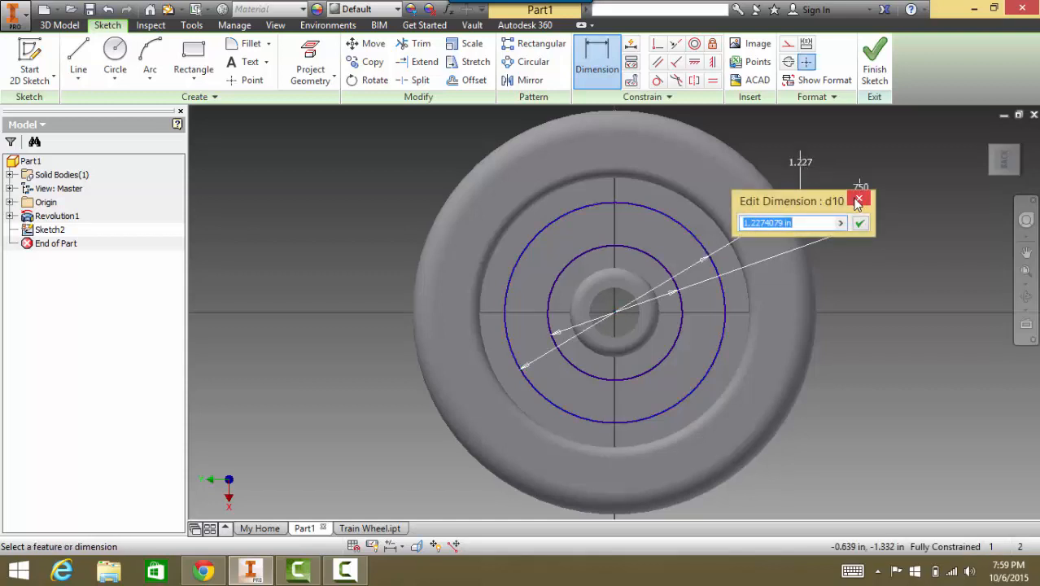
pyautogui.write('.625*2')
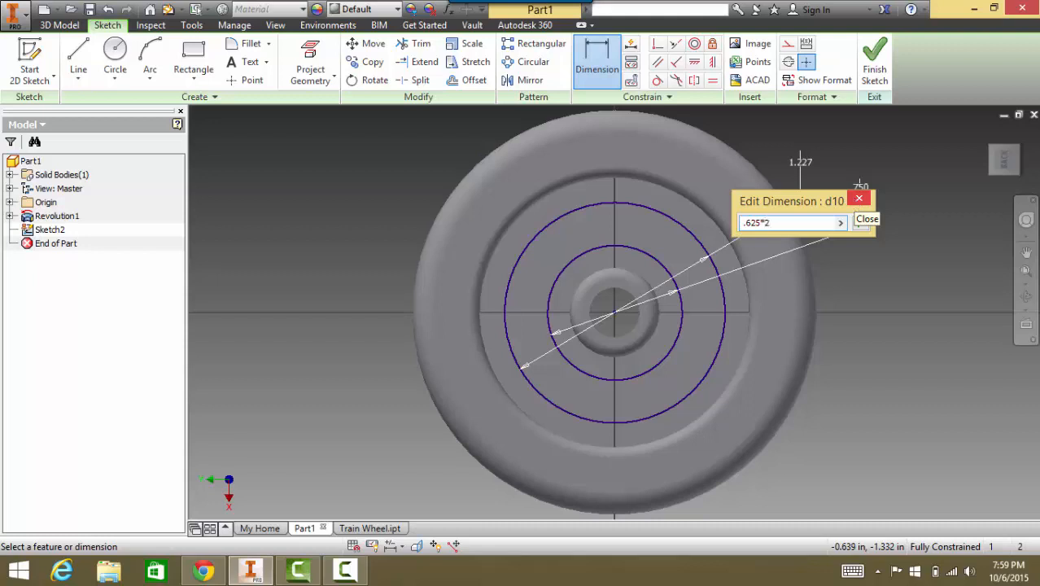
pyautogui.press('Return')
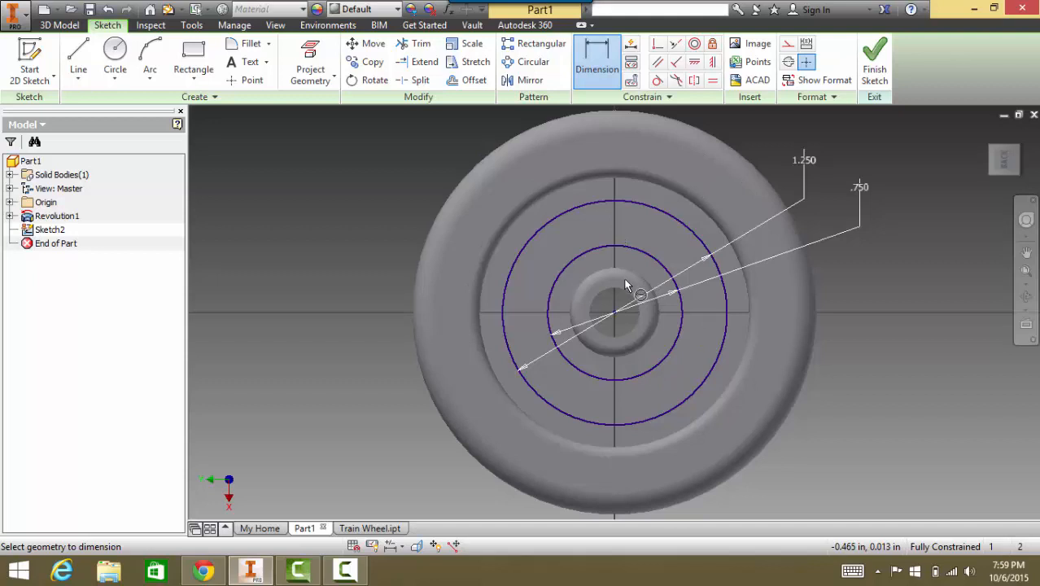
# - Sketch a vertical line about 0.72 in long from the wheel's centre up past the outer circle
pyautogui.click(82, 54)
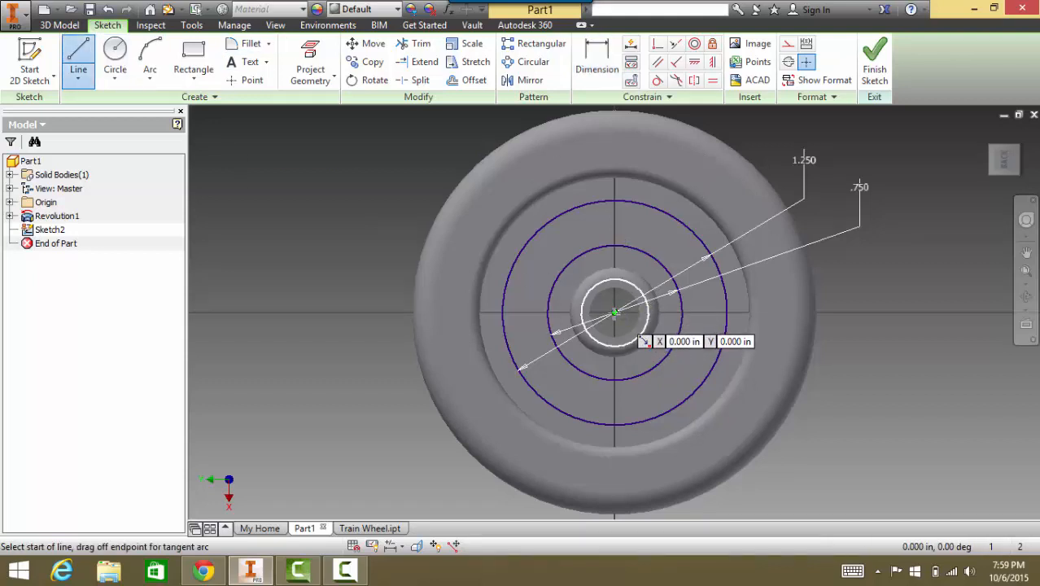
pyautogui.click(614, 312)
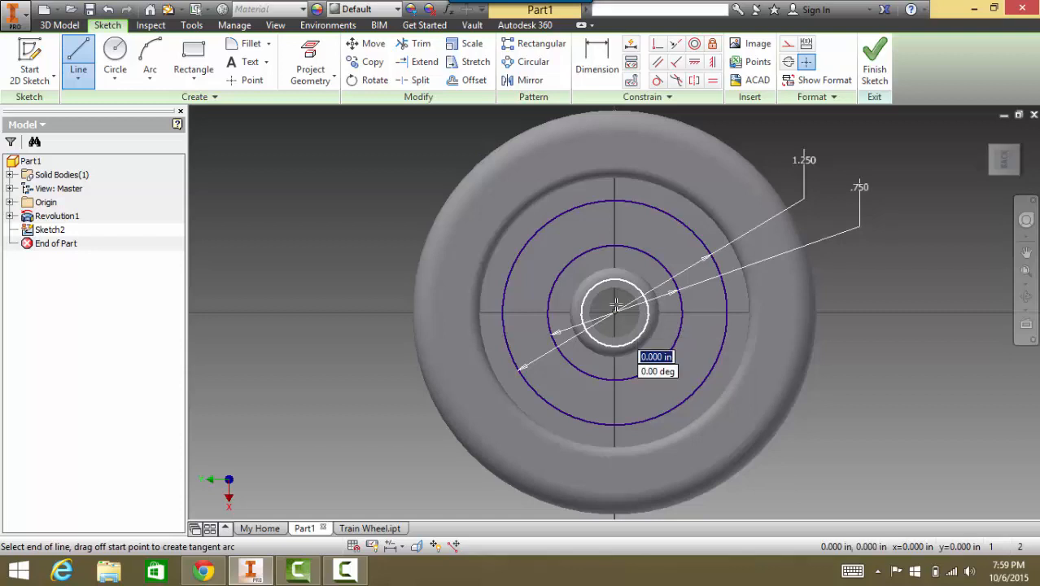
pyautogui.click(614, 184)
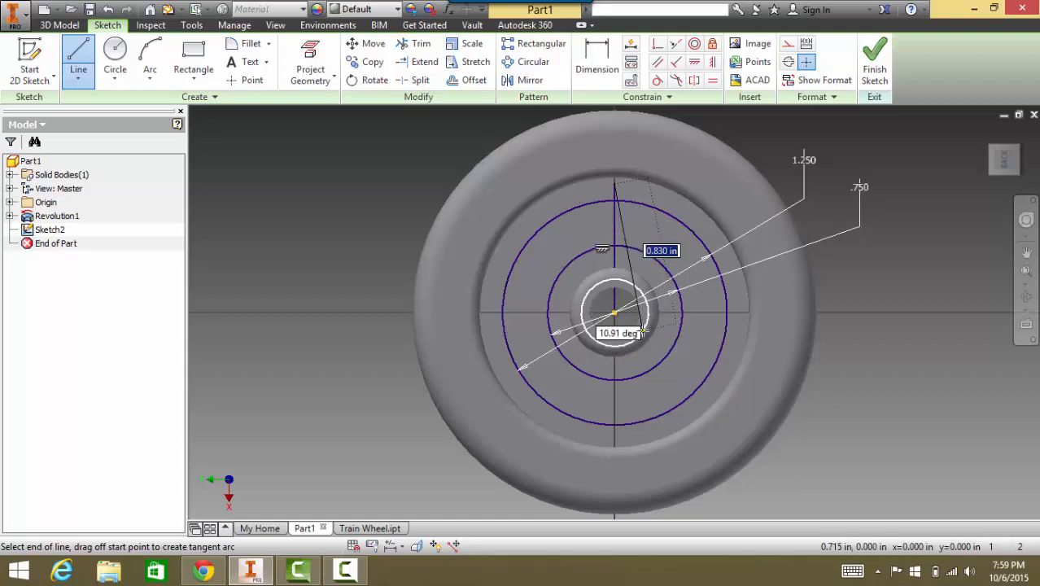
pyautogui.rightClick(633, 240)
pyautogui.click(690, 241)
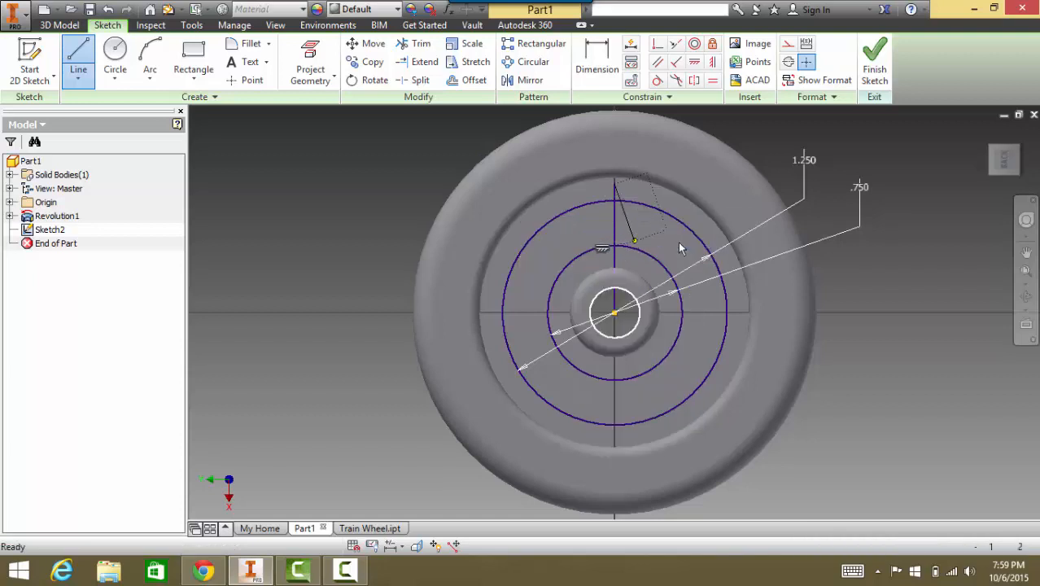
# - Try a line about 0.92 in long from the wheel's centre to the rim, about 24 degrees off the vertical line, and delete it
pyautogui.click(79, 53)
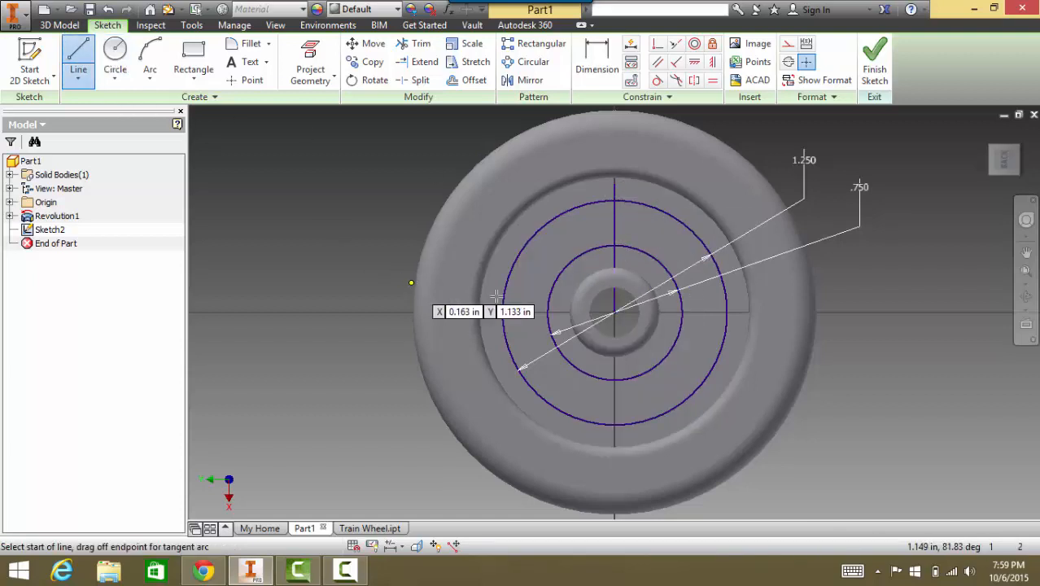
pyautogui.click(615, 312)
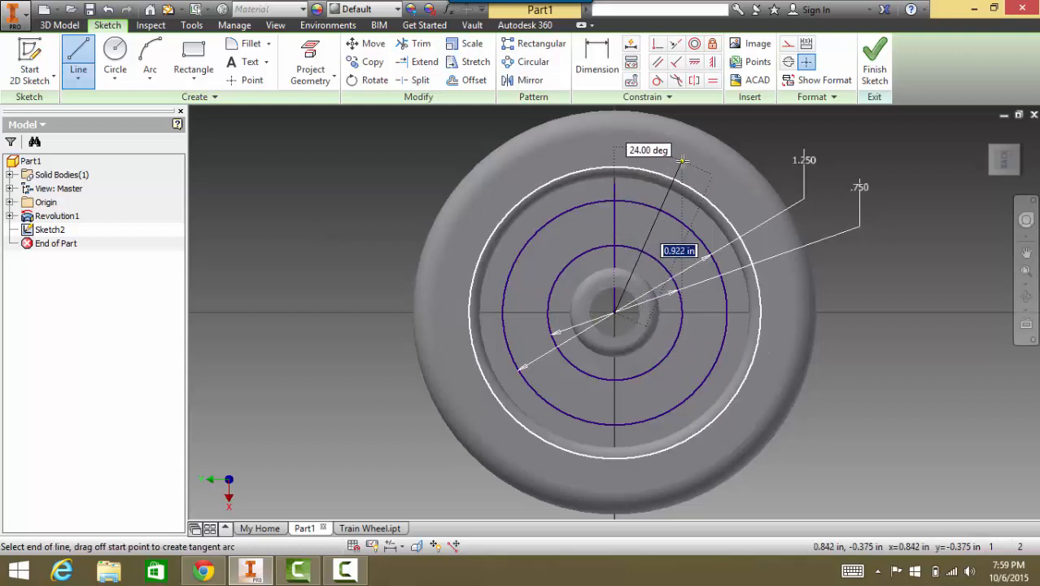
pyautogui.click(679, 166)
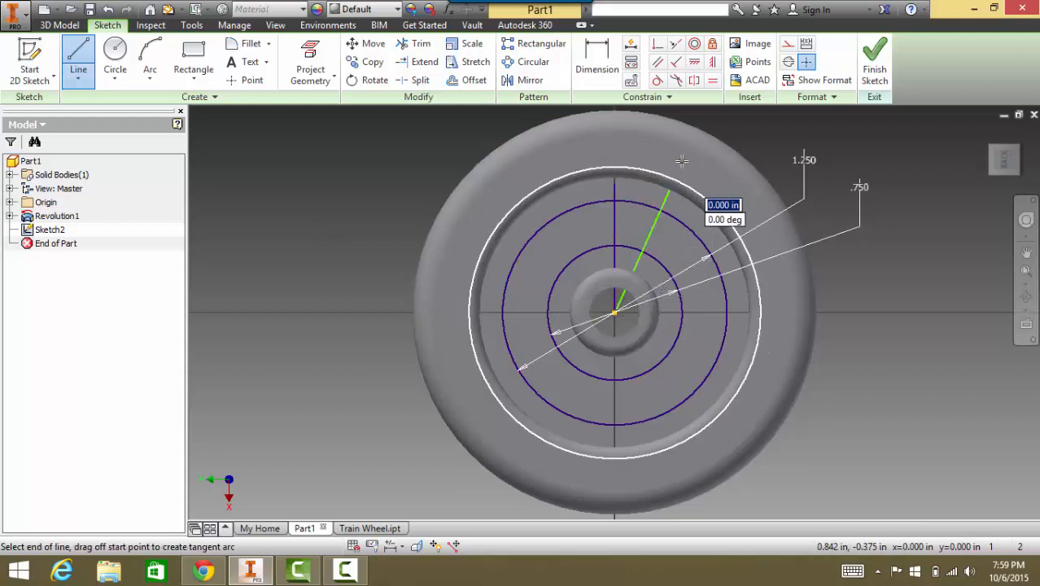
pyautogui.rightClick(680, 360)
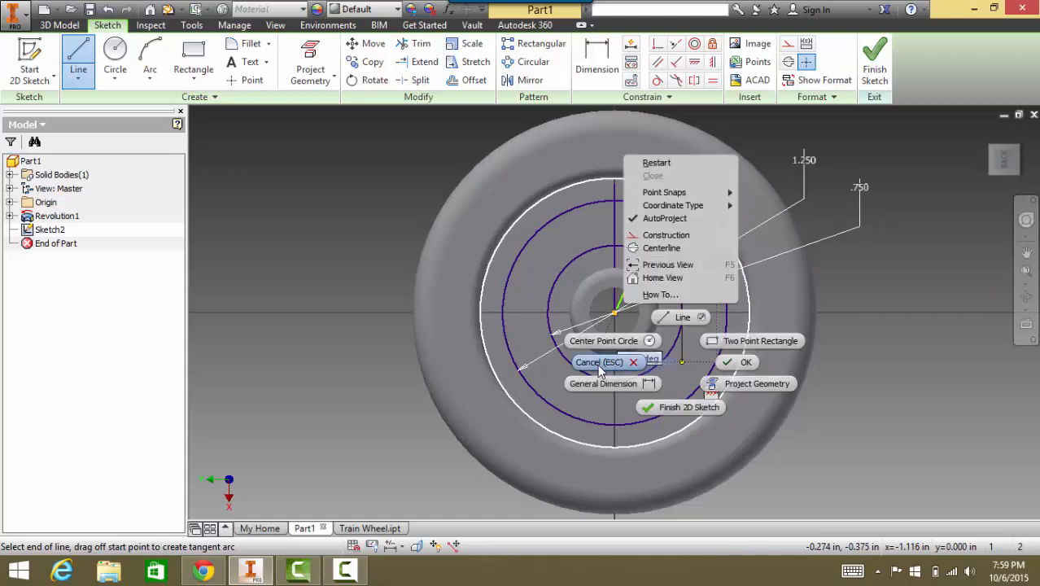
pyautogui.click(639, 362)
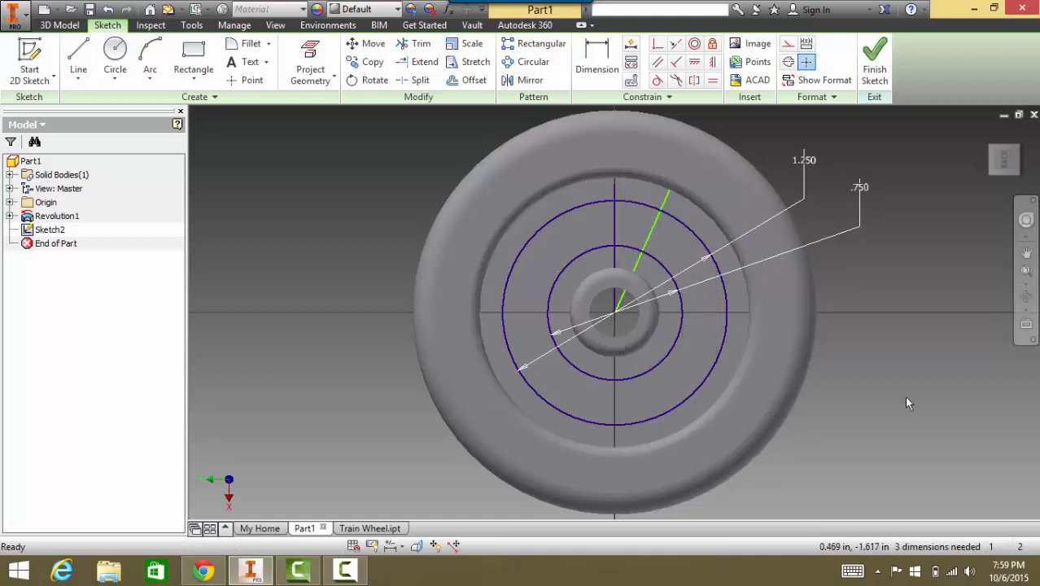
pyautogui.press('Delete')
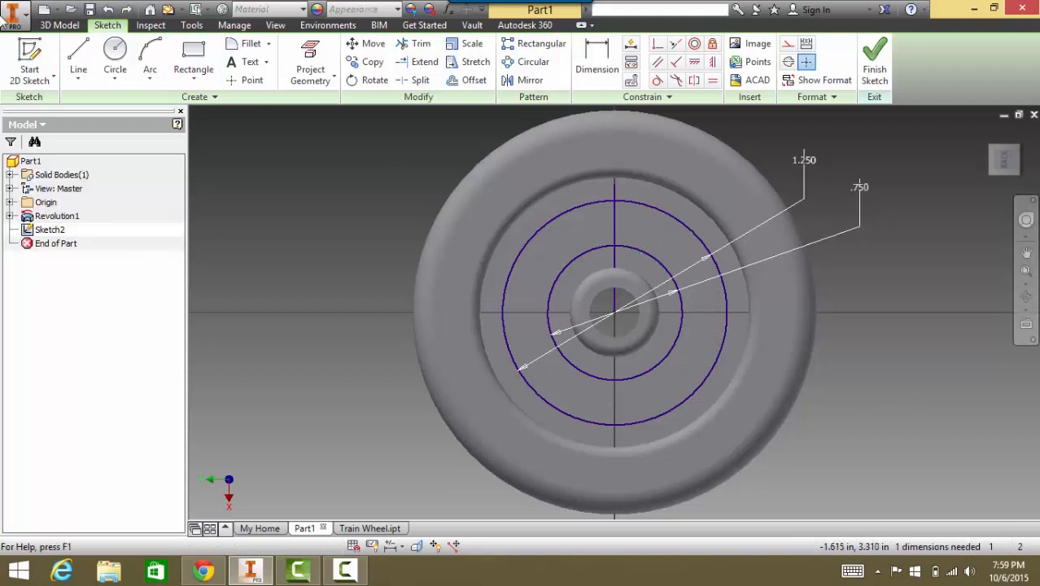
# - Sketch a slanted line about 0.71 in long from the wheel's centre past the outer circle, about 25 degrees off the vertical line
pyautogui.click(78, 57)
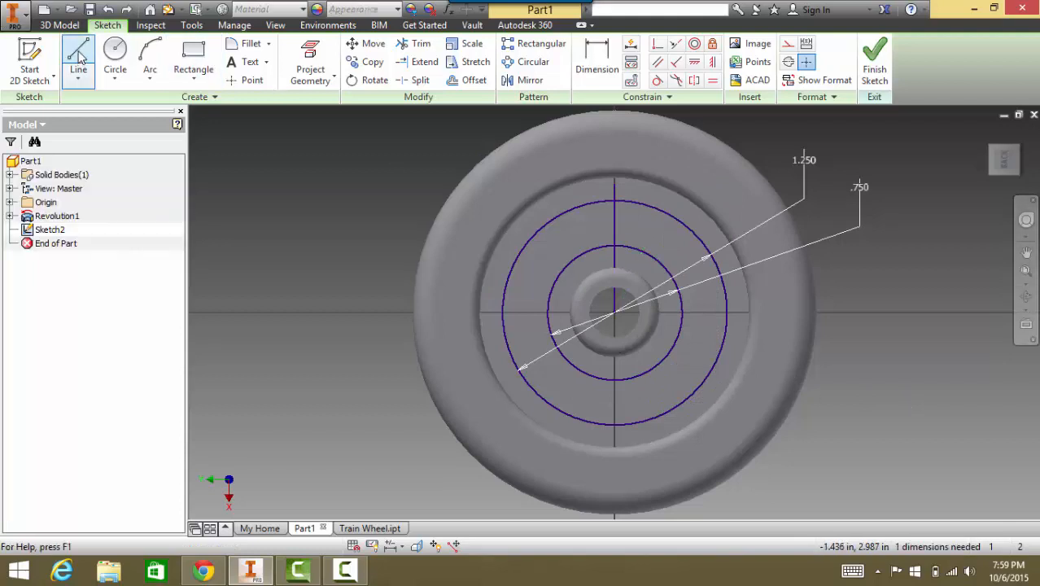
pyautogui.click(615, 311)
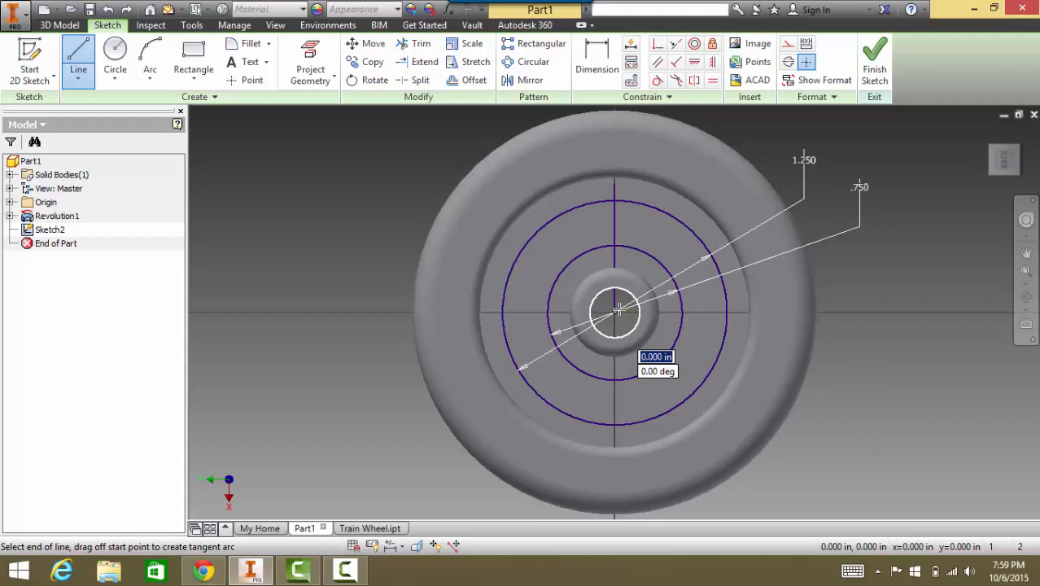
pyautogui.click(669, 201)
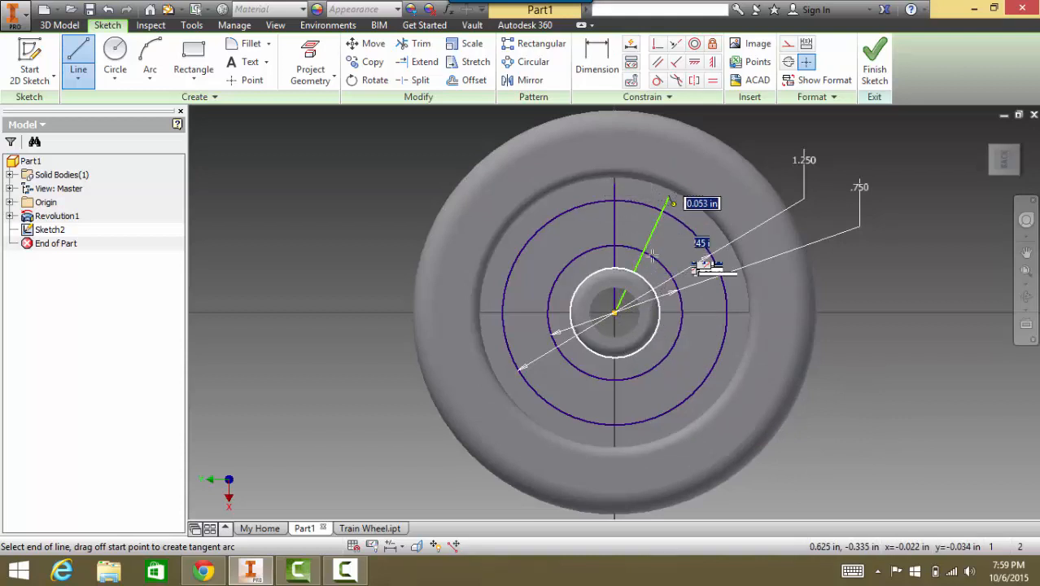
pyautogui.rightClick(669, 197)
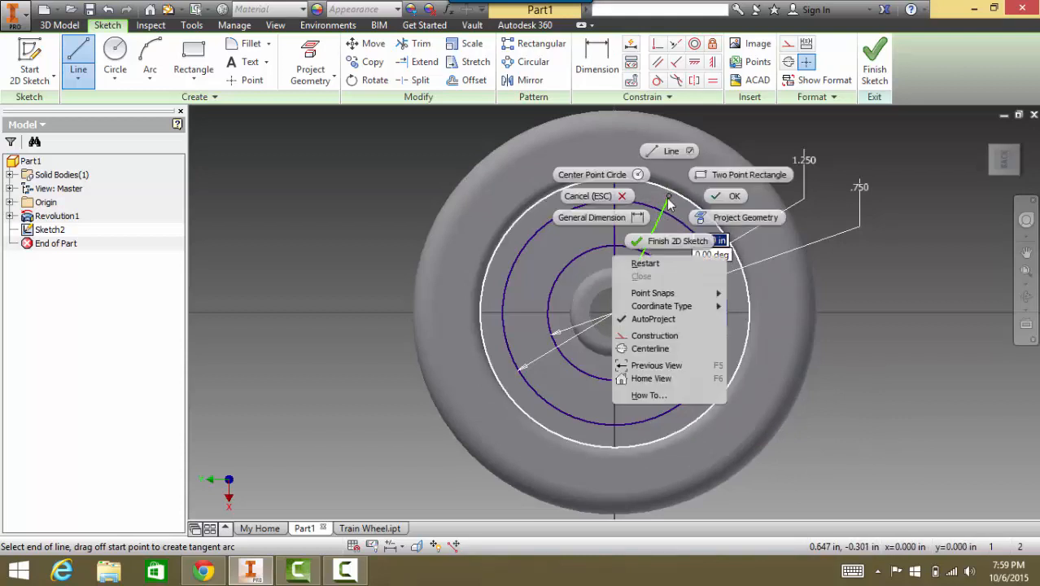
pyautogui.click(610, 194)
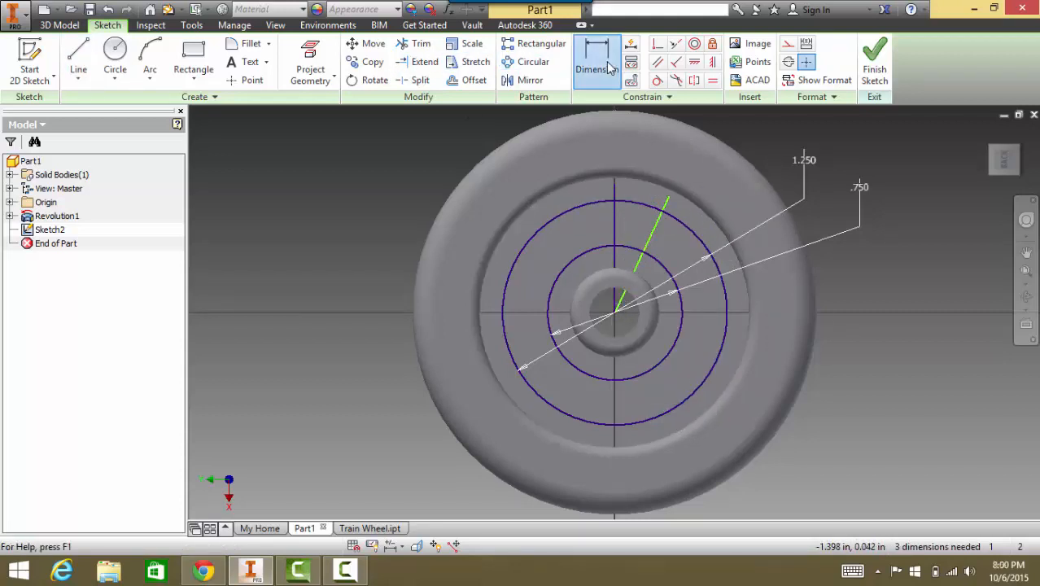
# - Dimension the angle between the vertical and slanted lines as 30 degrees, placing the dimension over the rim
pyautogui.click(579, 69)
pyautogui.click(614, 232)
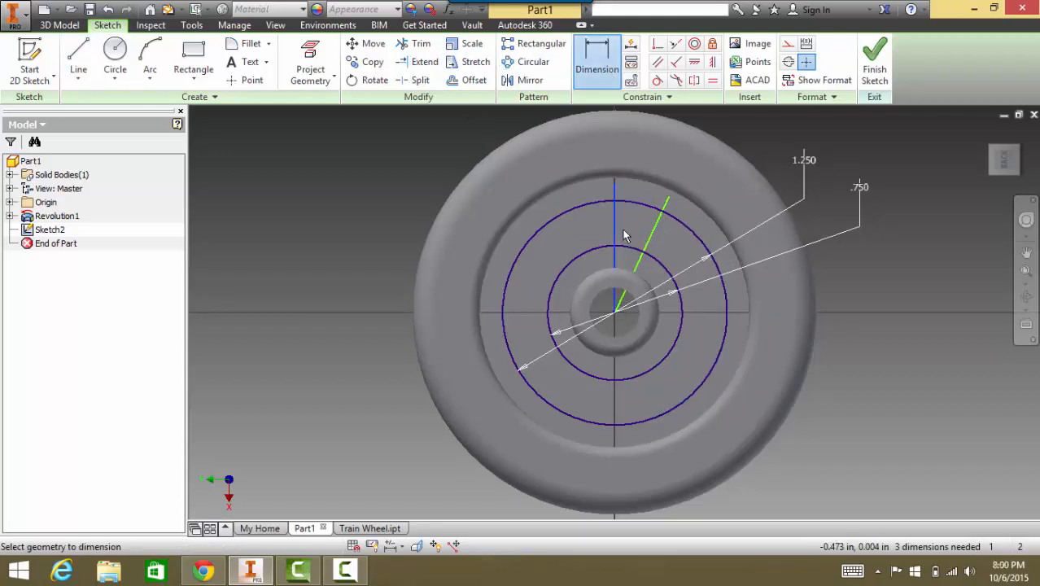
pyautogui.click(651, 241)
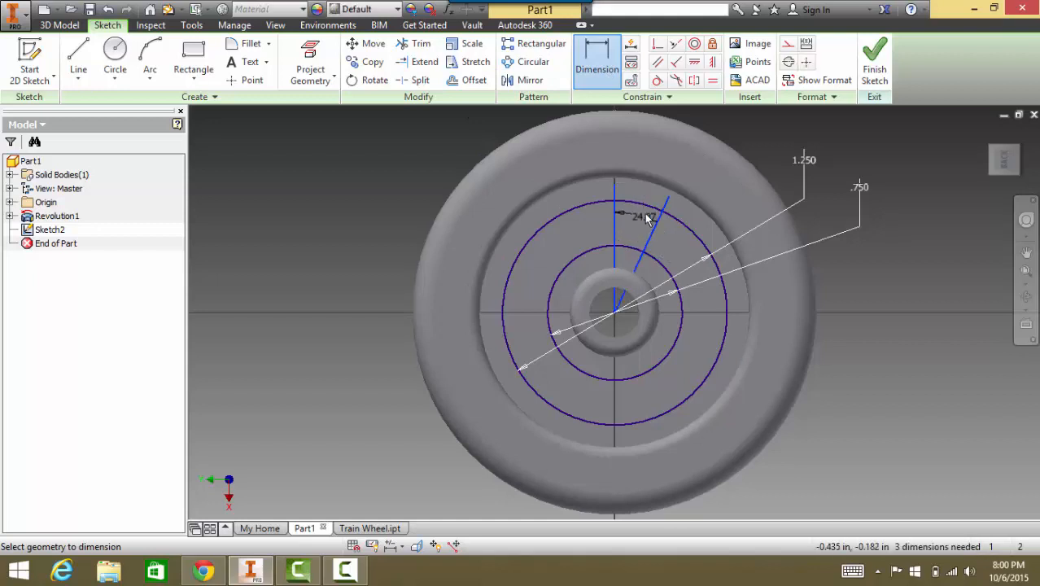
pyautogui.click(653, 157)
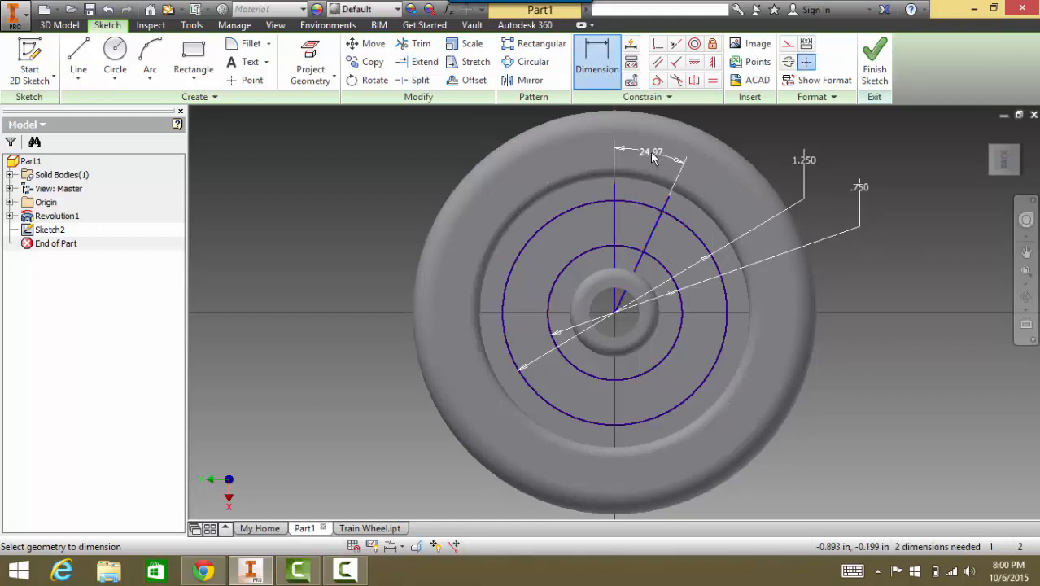
pyautogui.doubleClick(651, 157)
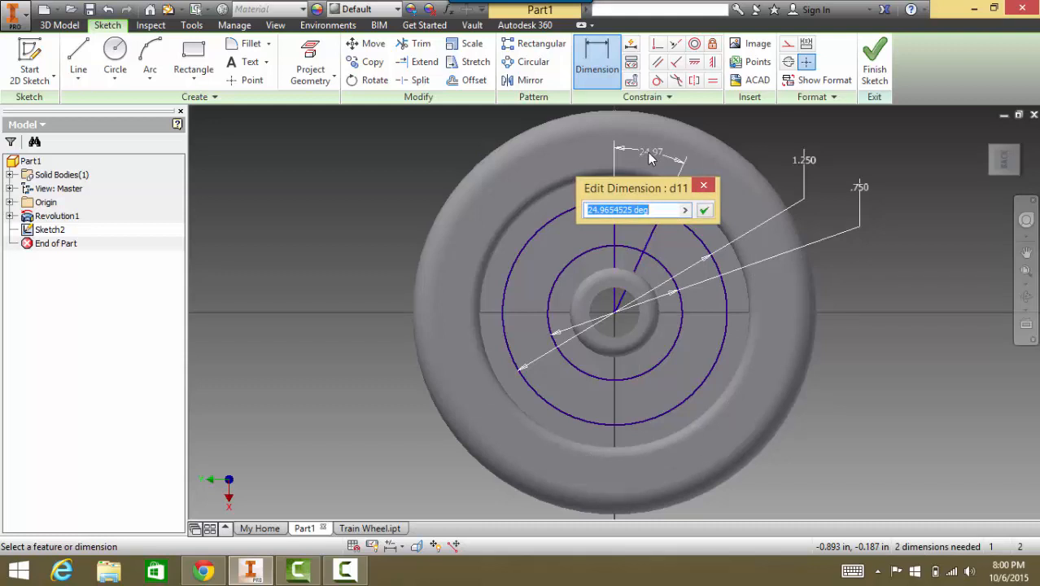
pyautogui.write('30')
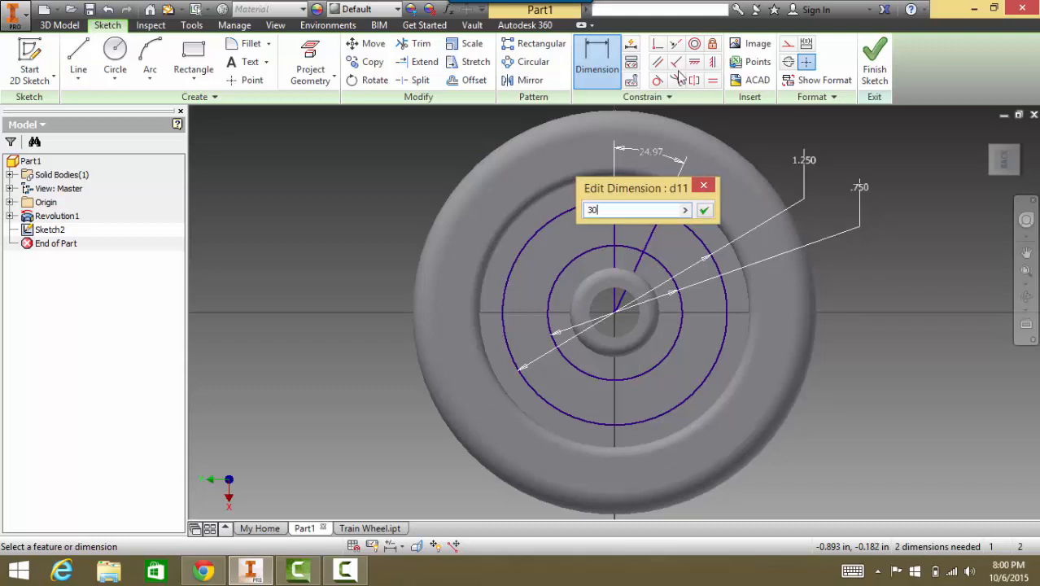
pyautogui.click(711, 211)
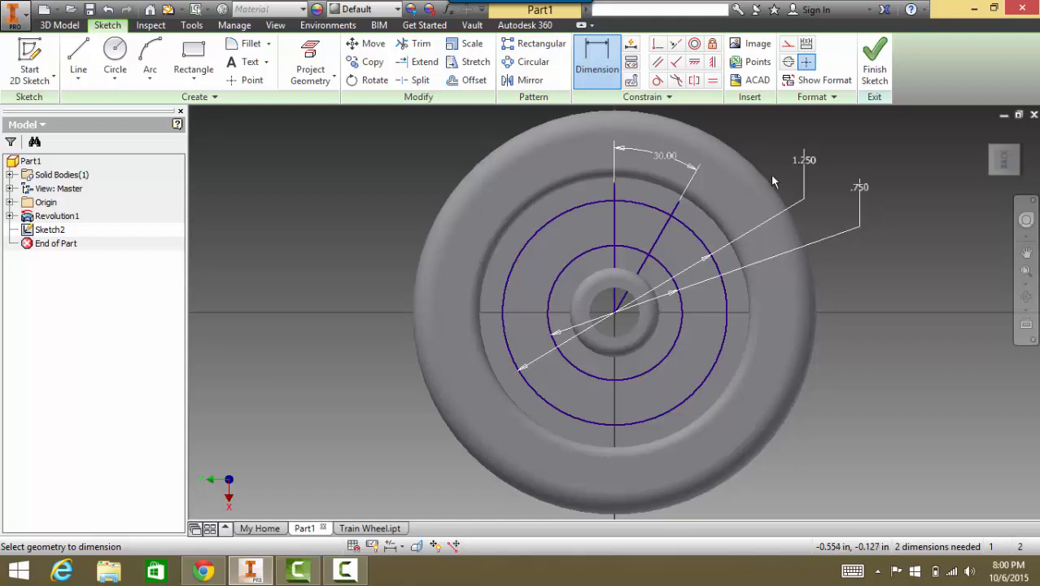
pyautogui.rightClick(801, 158)
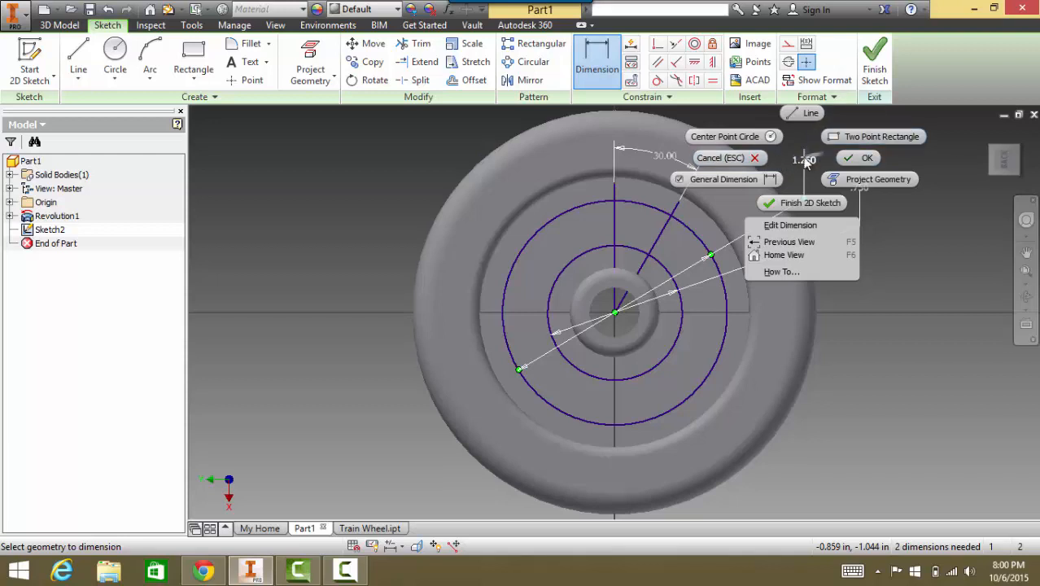
# - Delete the outer circle's diameter dimension, the inner circle's diameter dimension and the 30-degree angle dimension from the sketch
pyautogui.click(755, 159)
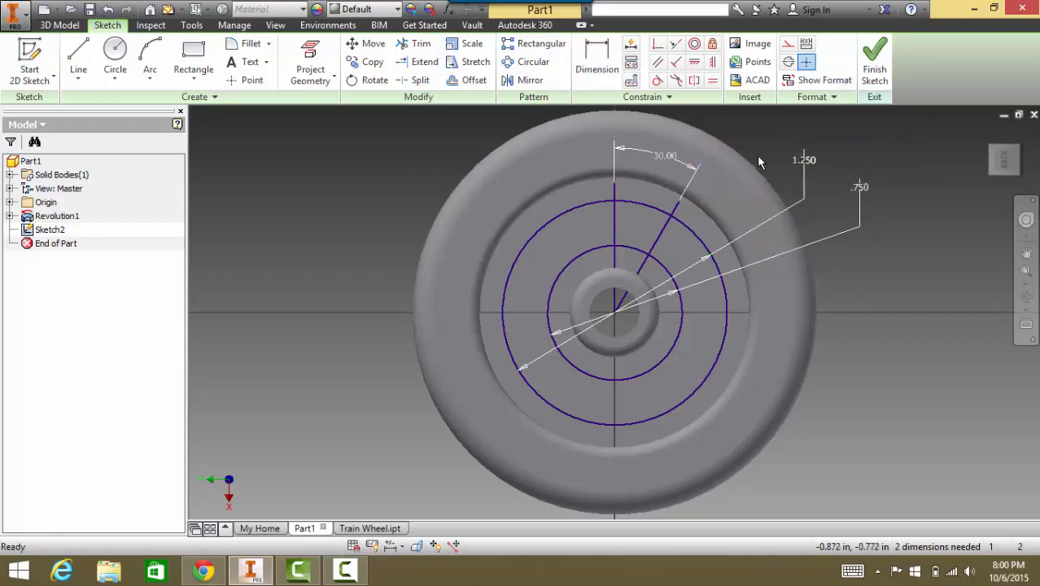
pyautogui.rightClick(816, 161)
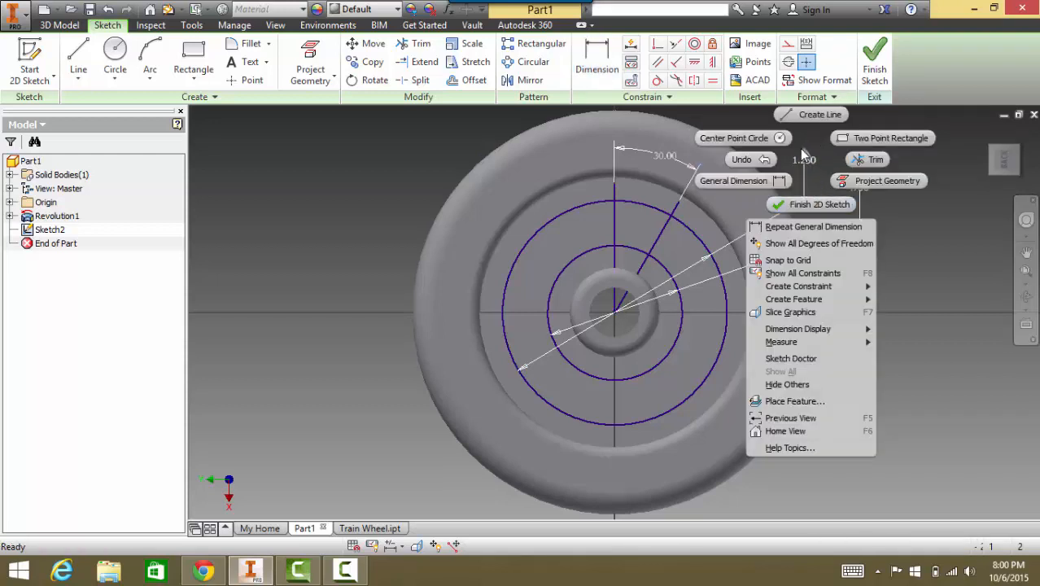
pyautogui.click(799, 156)
pyautogui.rightClick(801, 159)
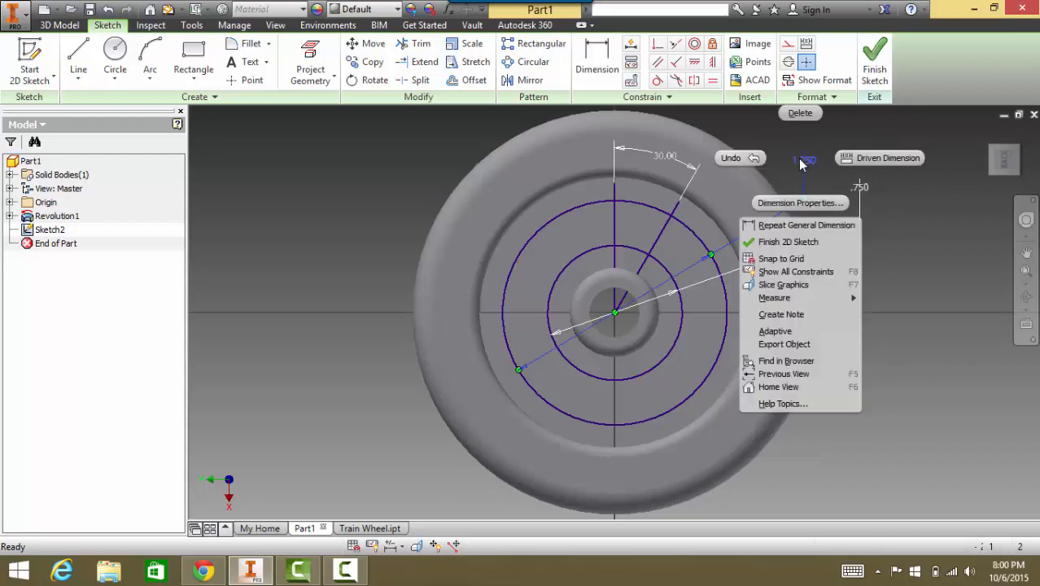
pyautogui.click(804, 113)
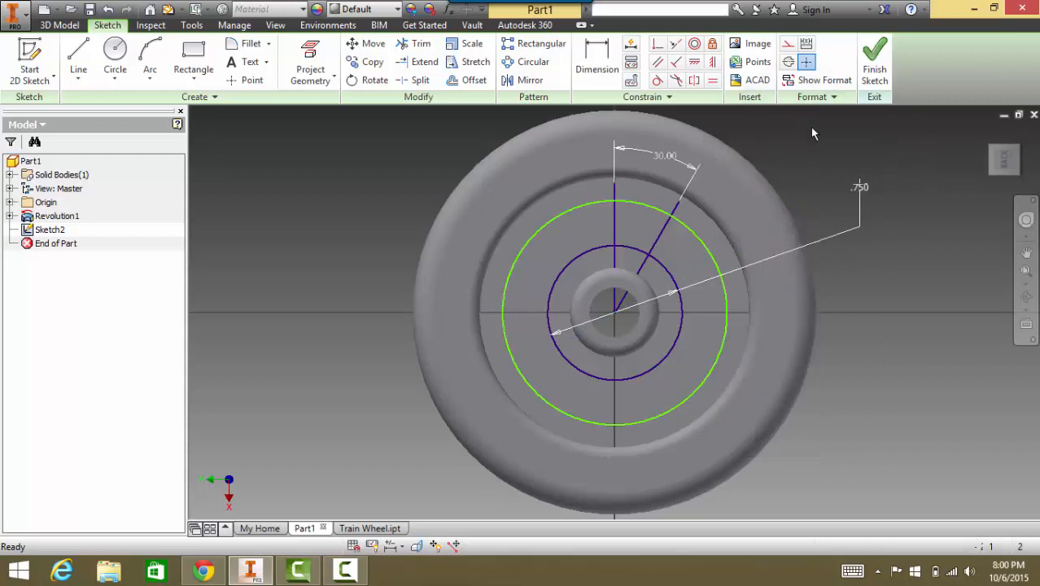
pyautogui.rightClick(861, 185)
pyautogui.click(861, 141)
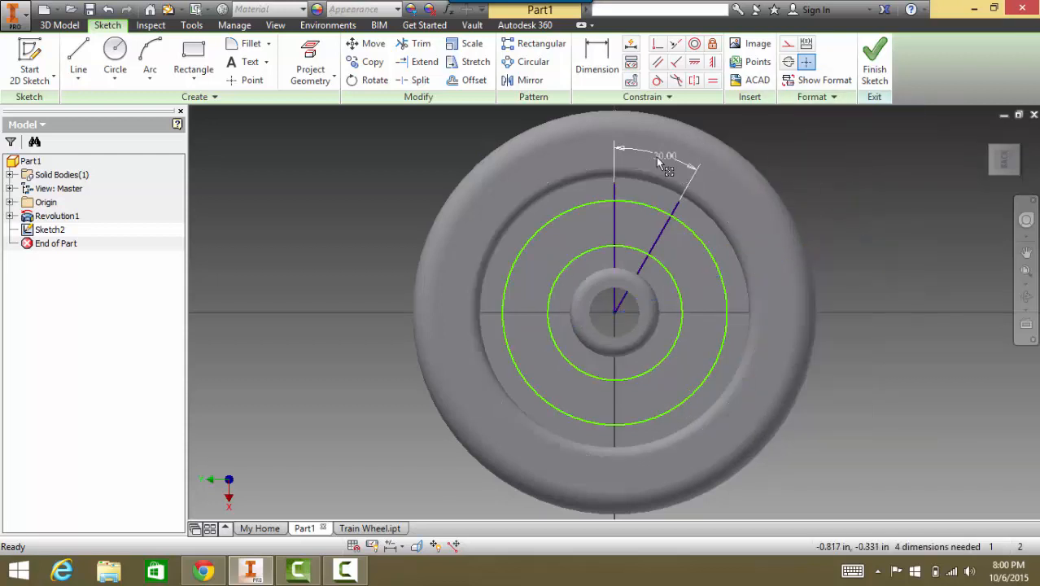
pyautogui.rightClick(665, 157)
pyautogui.click(661, 109)
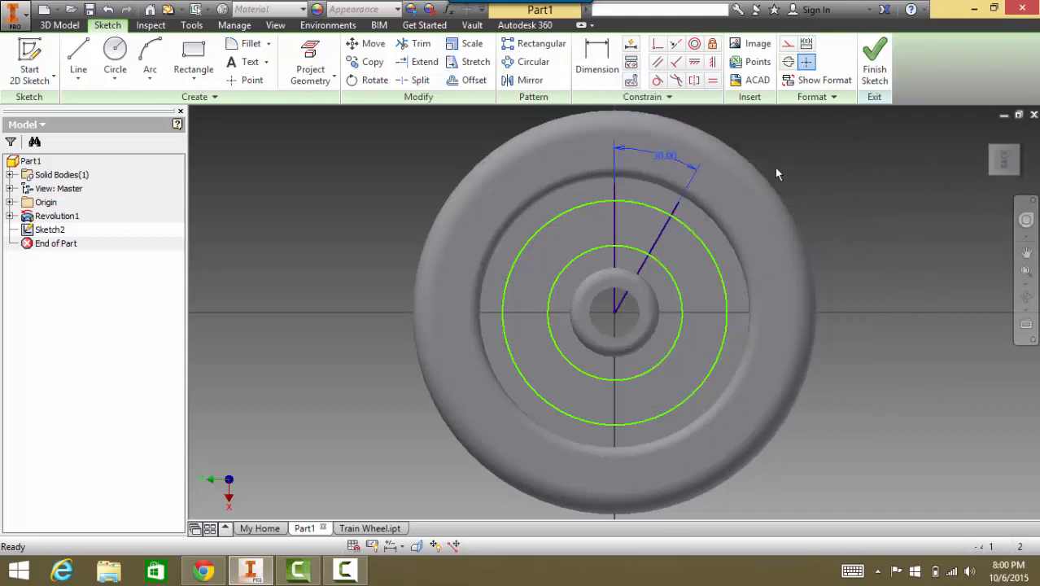
# - Trim both lines and both circles down to the single closed 30-degree section between the two circles
pyautogui.click(416, 44)
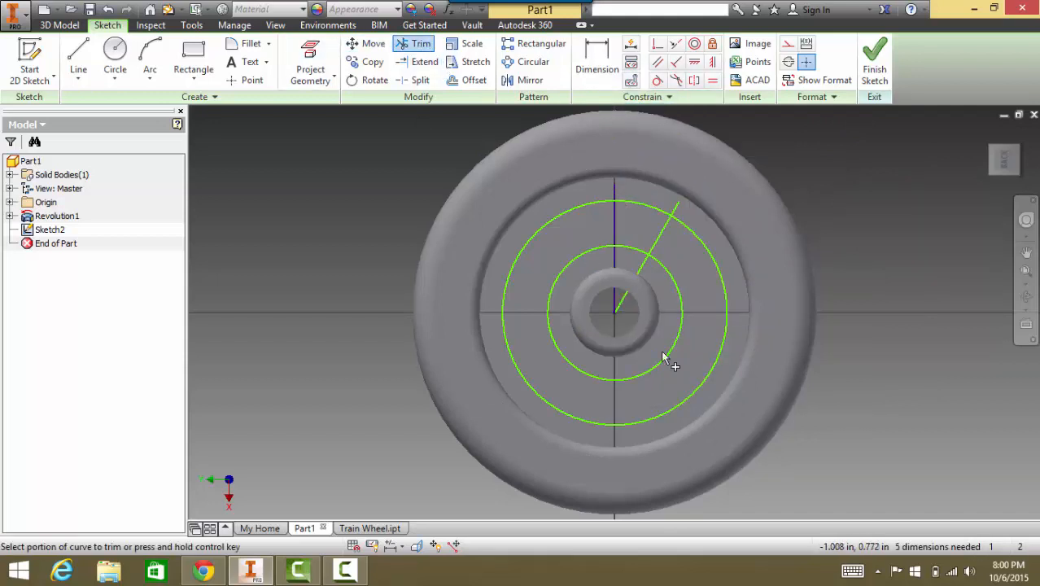
pyautogui.click(615, 294)
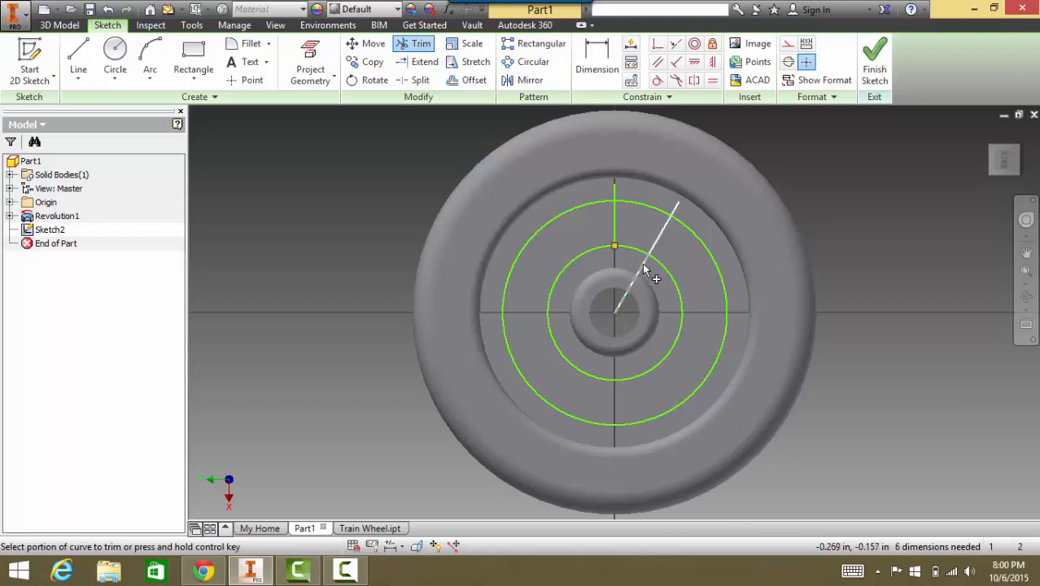
pyautogui.click(646, 270)
pyautogui.click(674, 208)
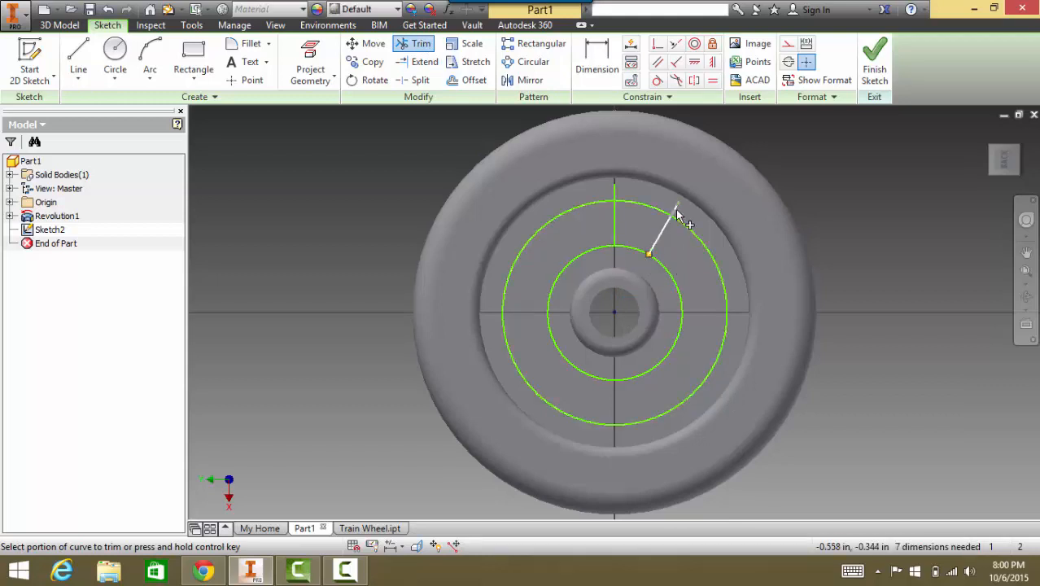
pyautogui.click(614, 188)
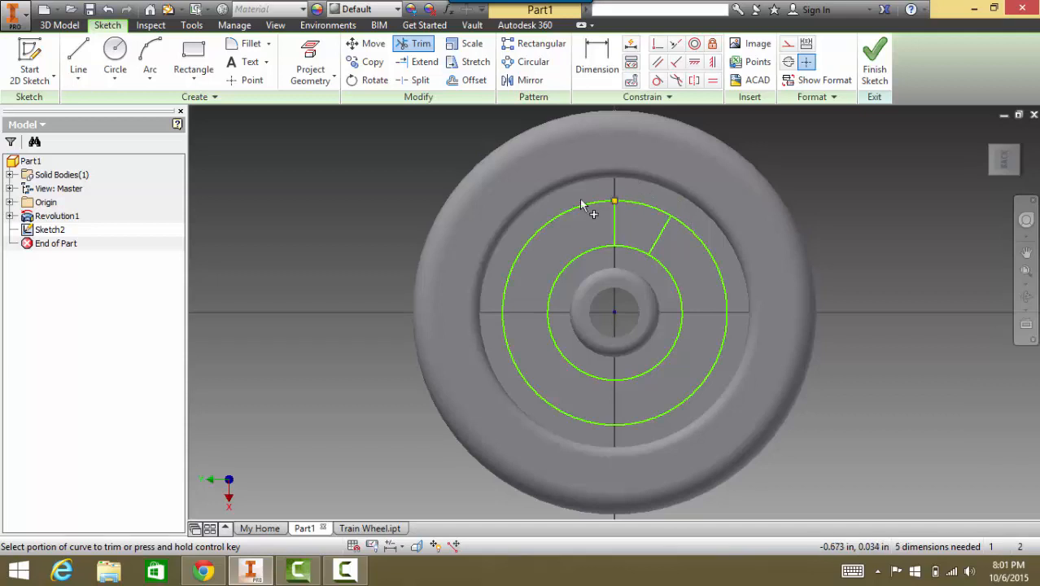
pyautogui.click(564, 216)
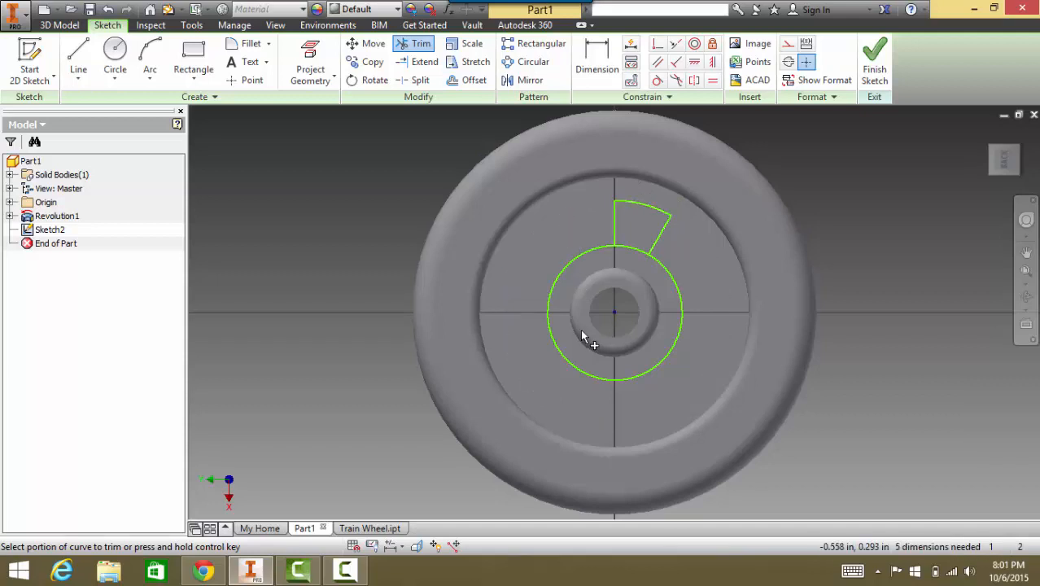
pyautogui.click(567, 275)
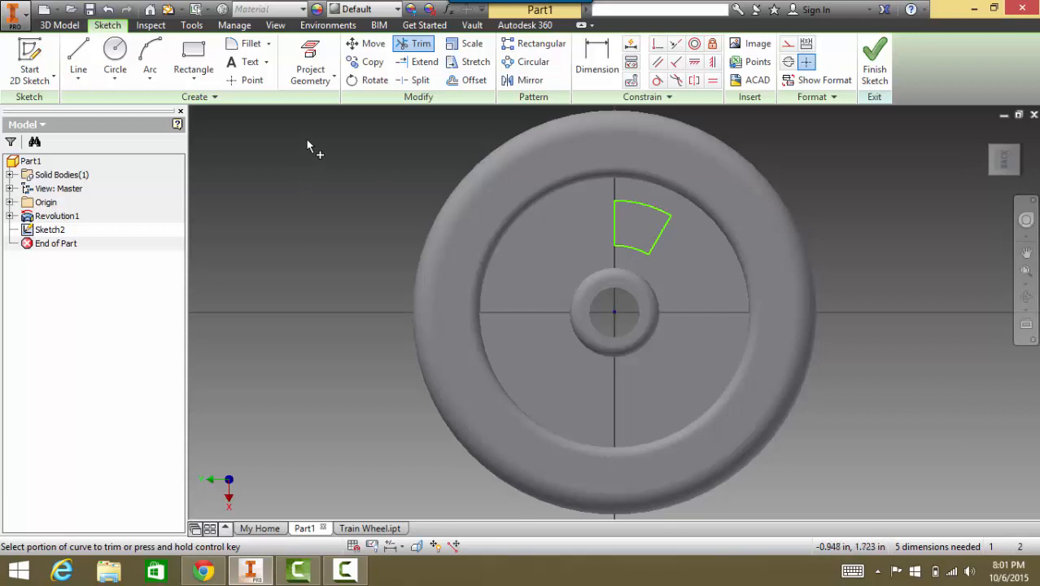
# - Create a circular pattern of the section's two arcs and two lines about the wheel's centre point, with 6 instances over 360 degrees
pyautogui.click(525, 65)
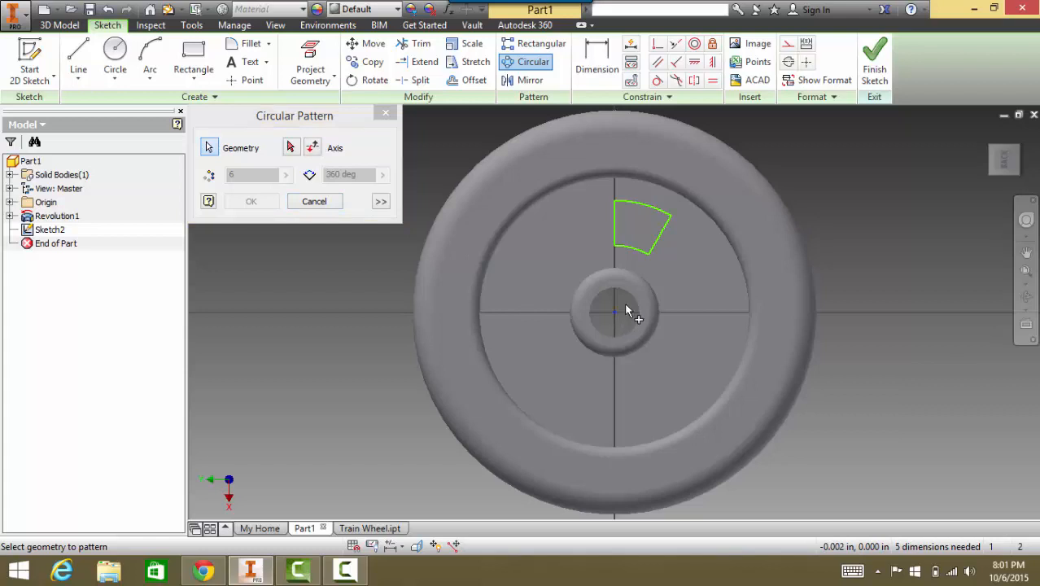
pyautogui.click(650, 208)
pyautogui.click(615, 221)
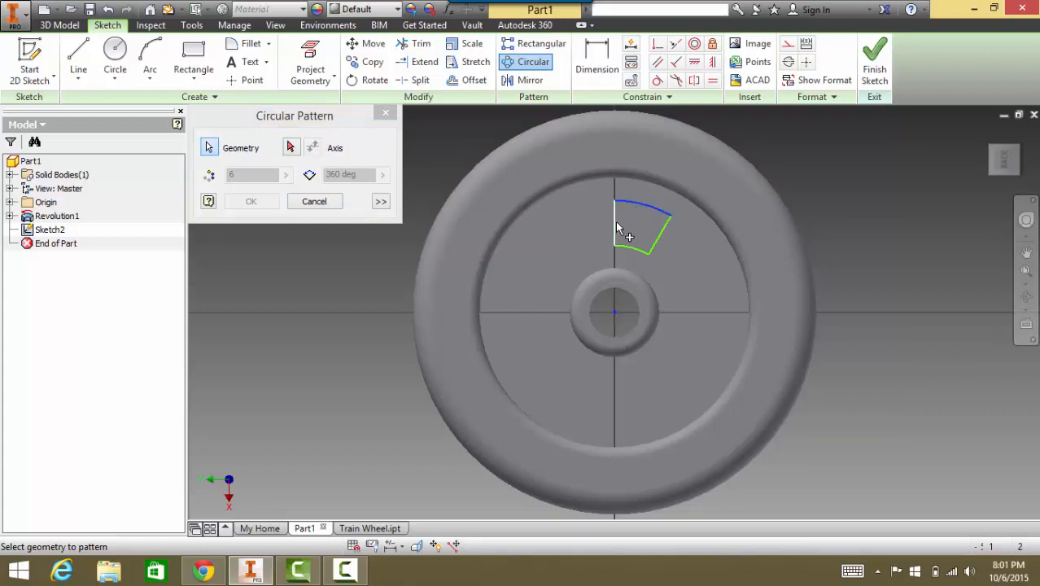
pyautogui.click(634, 249)
pyautogui.click(659, 237)
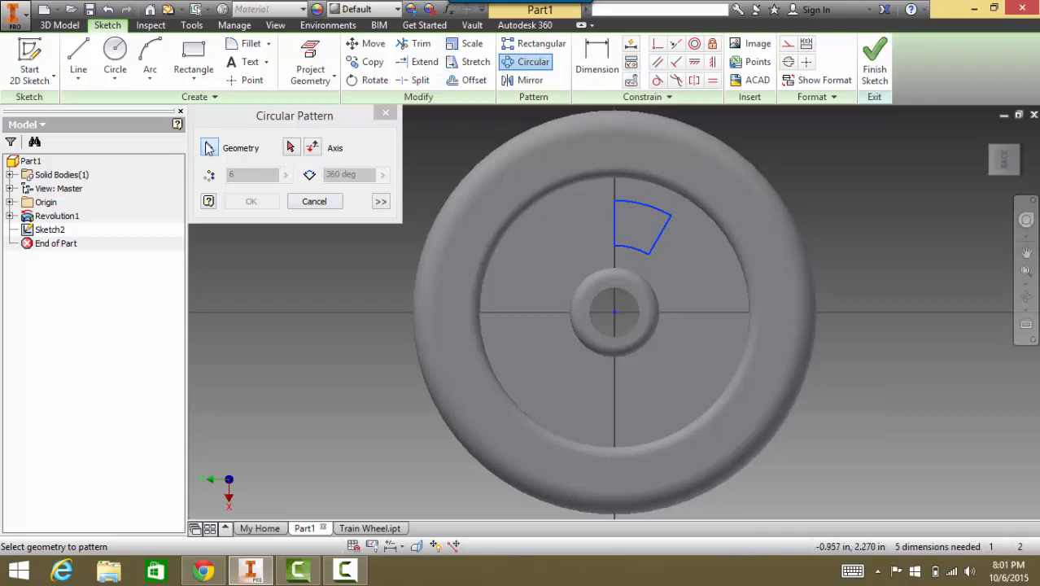
pyautogui.click(209, 147)
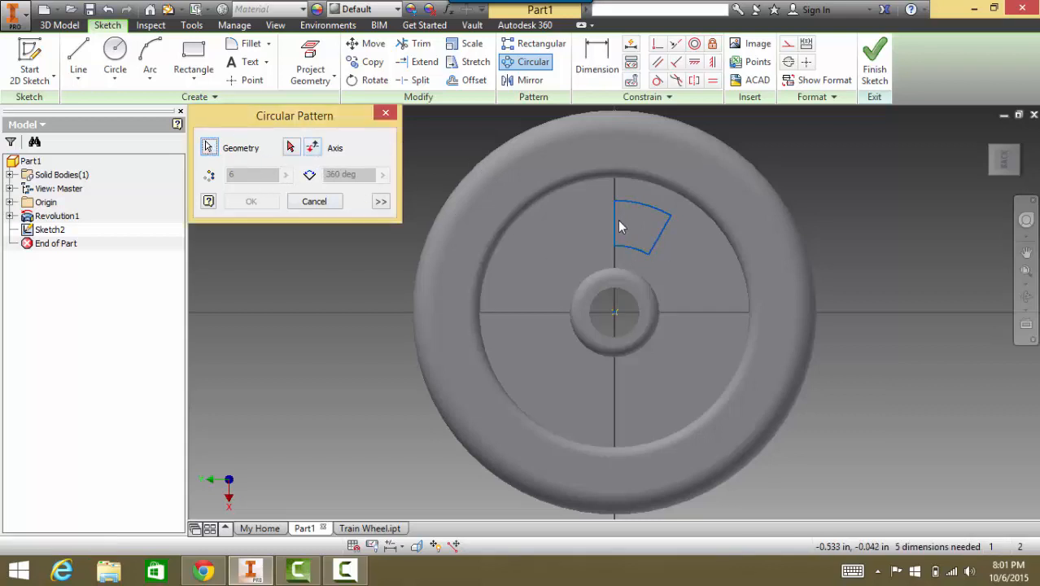
pyautogui.click(209, 147)
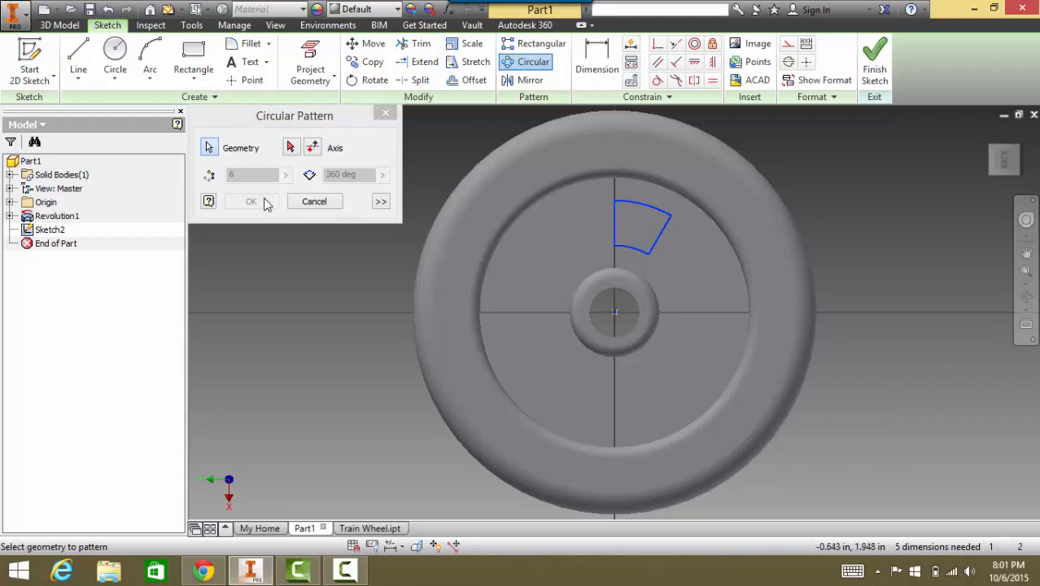
pyautogui.click(313, 148)
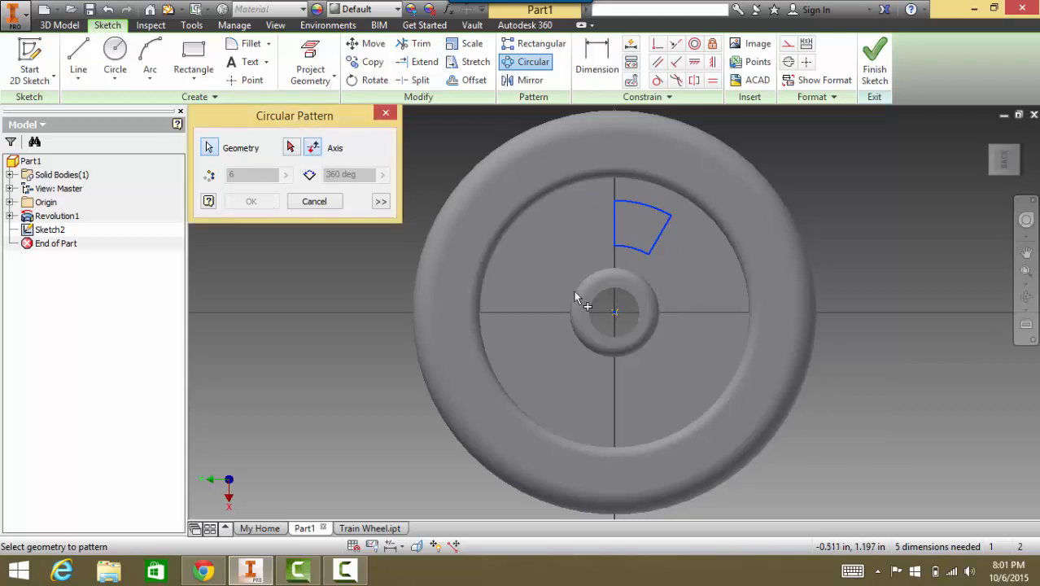
pyautogui.click(613, 312)
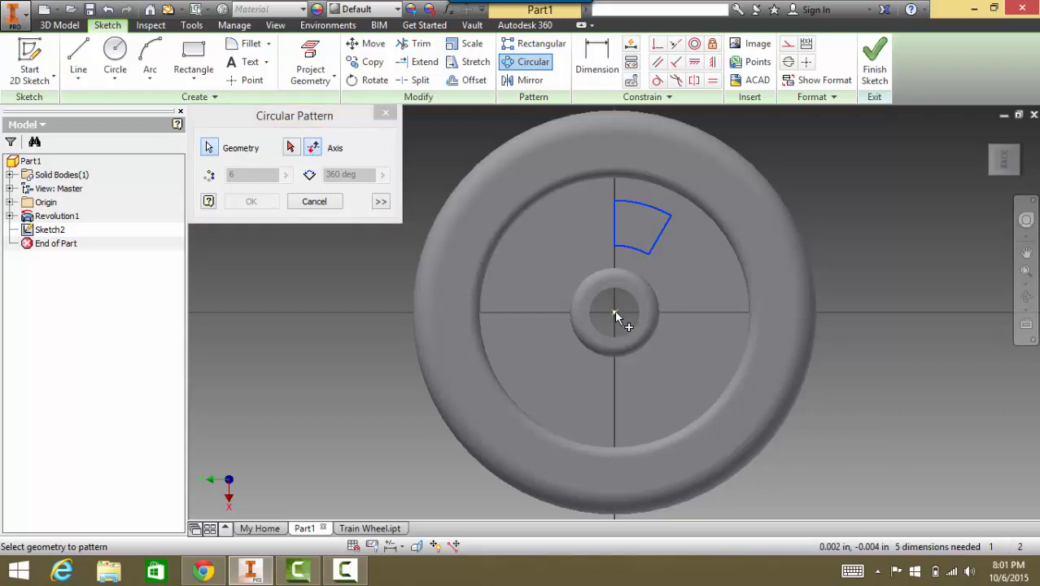
pyautogui.click(208, 148)
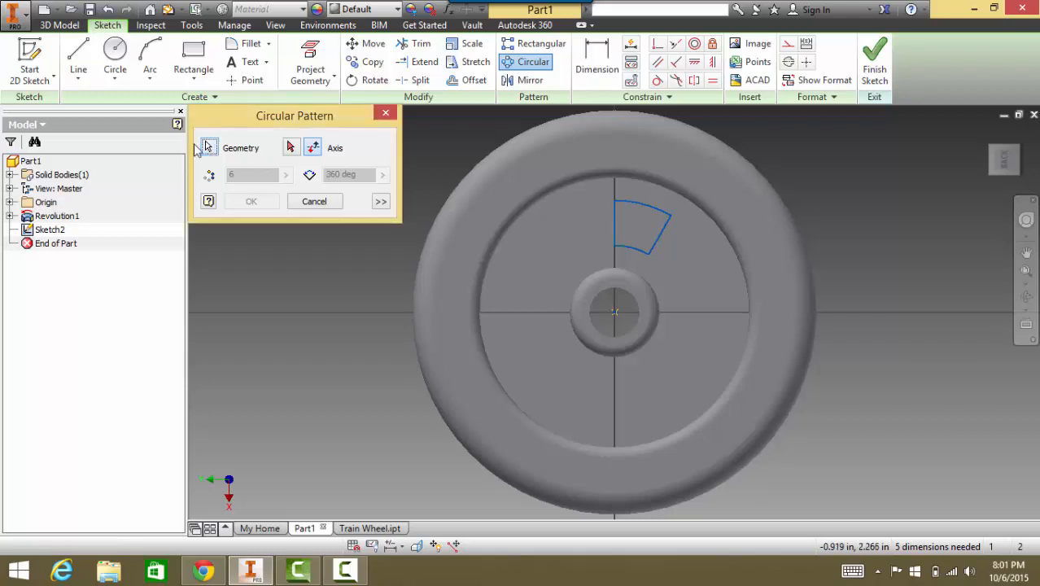
pyautogui.click(658, 240)
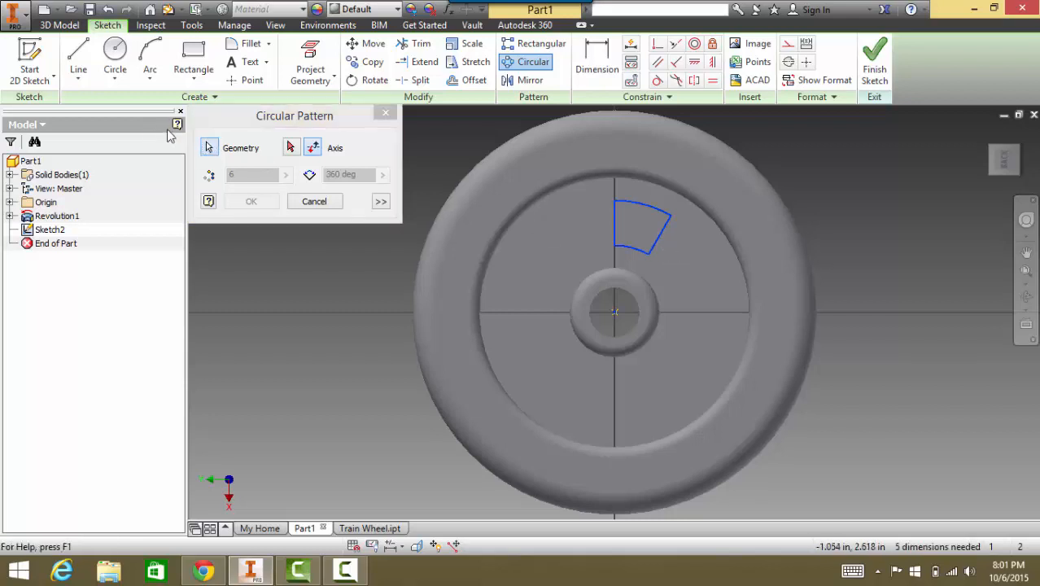
pyautogui.click(208, 147)
pyautogui.click(661, 242)
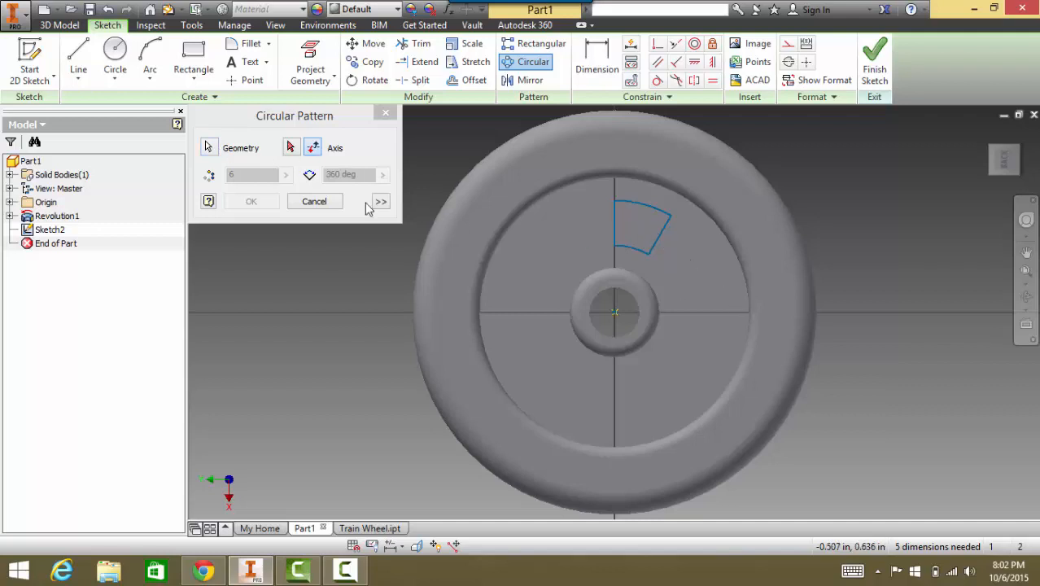
pyautogui.click(292, 147)
pyautogui.click(641, 255)
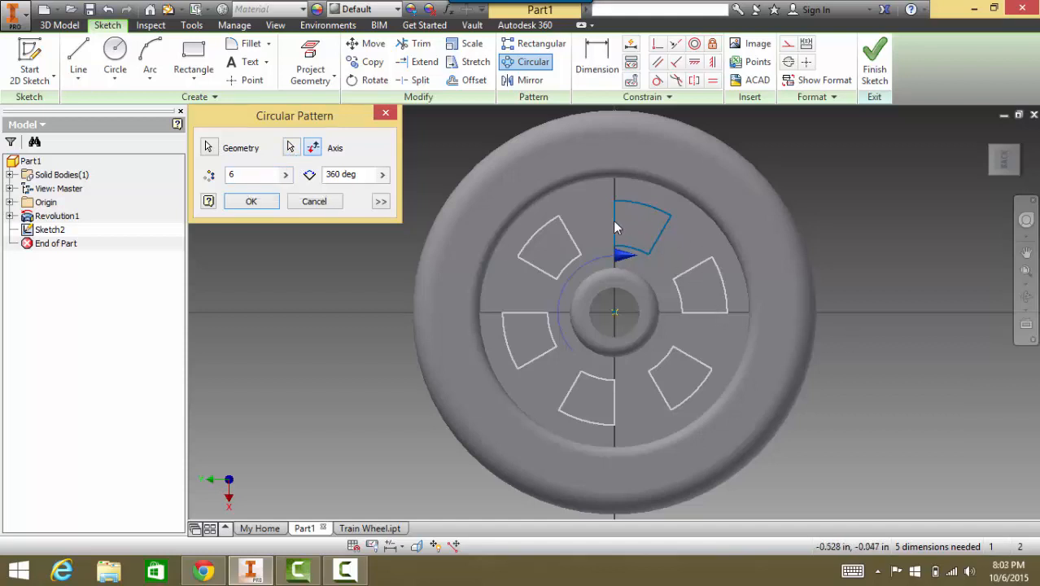
pyautogui.click(256, 202)
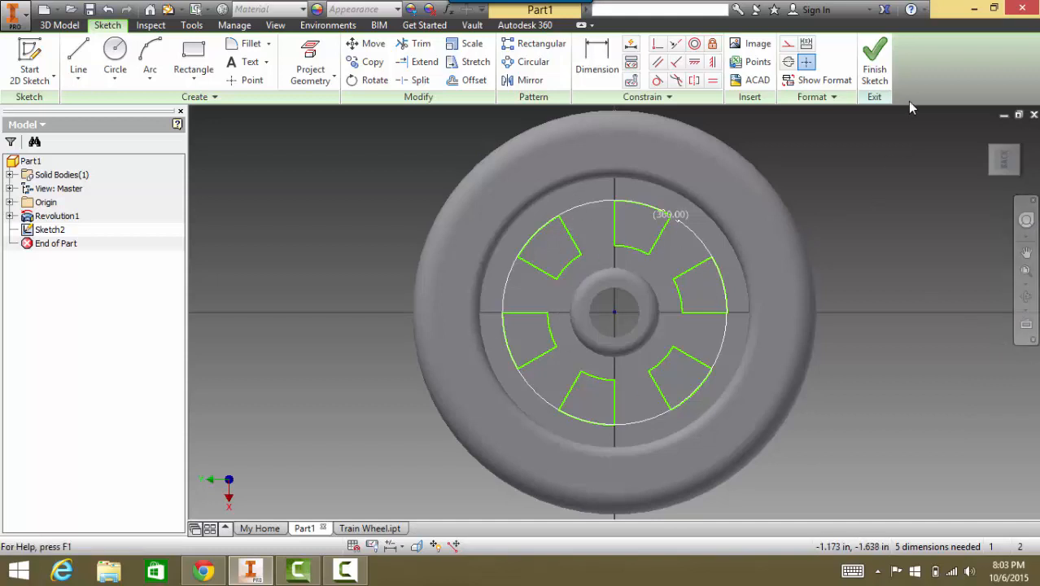
# - Finish the sketch and extrude all six sections as a cut through the wheel's recessed face with the To Next extent
pyautogui.click(870, 58)
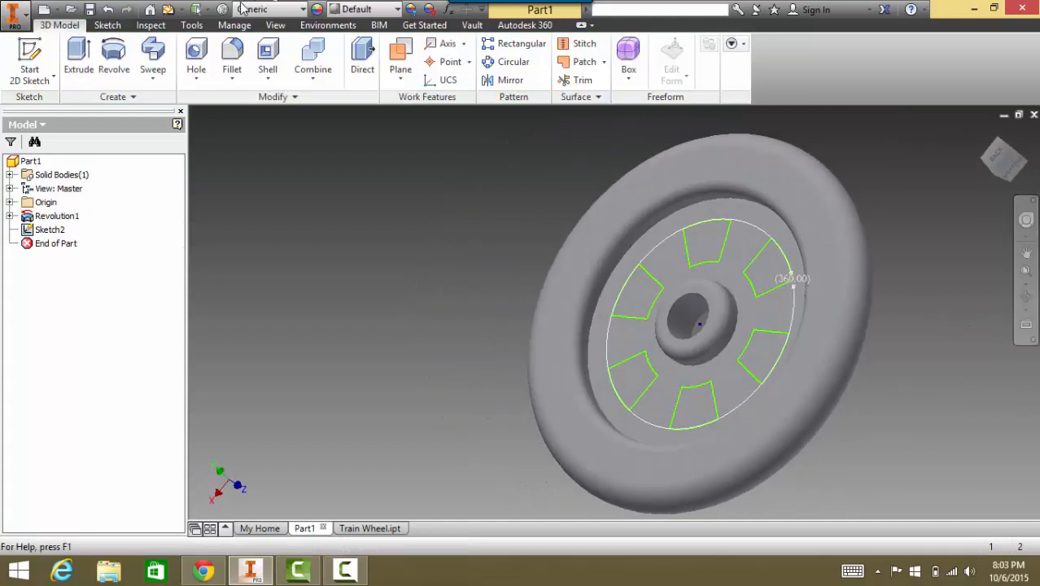
pyautogui.click(79, 61)
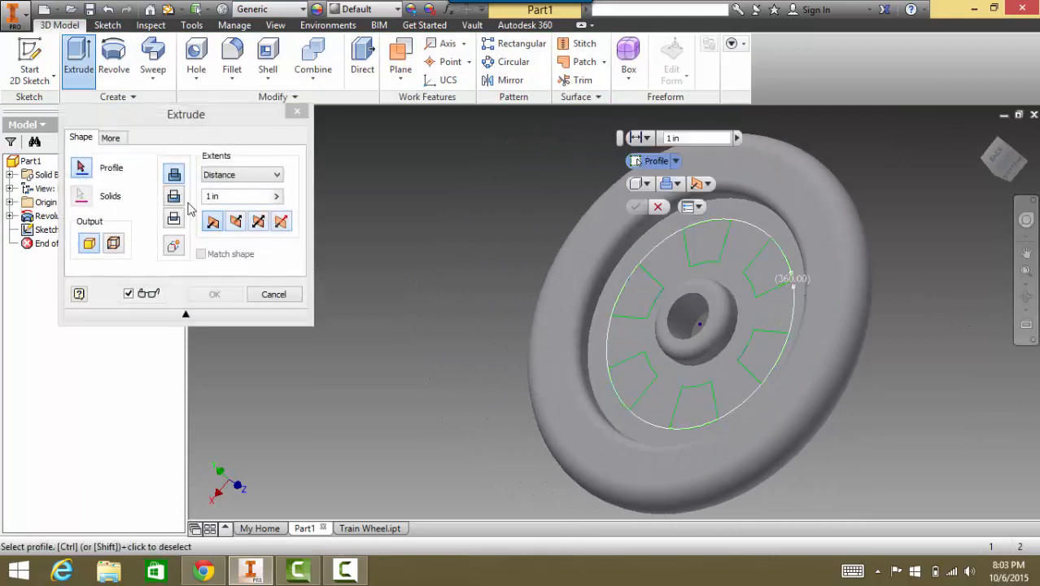
pyautogui.click(174, 197)
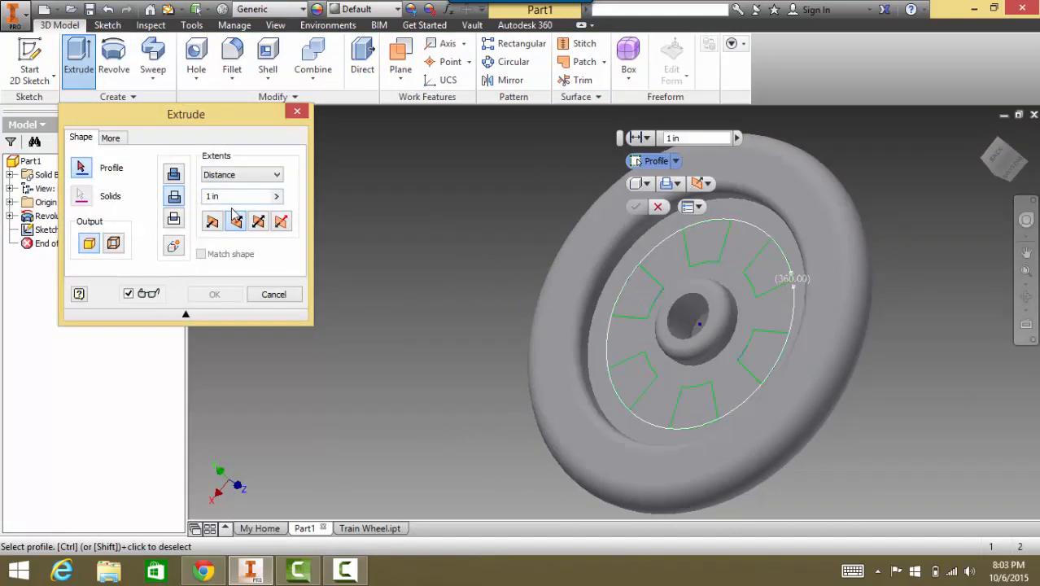
pyautogui.click(277, 175)
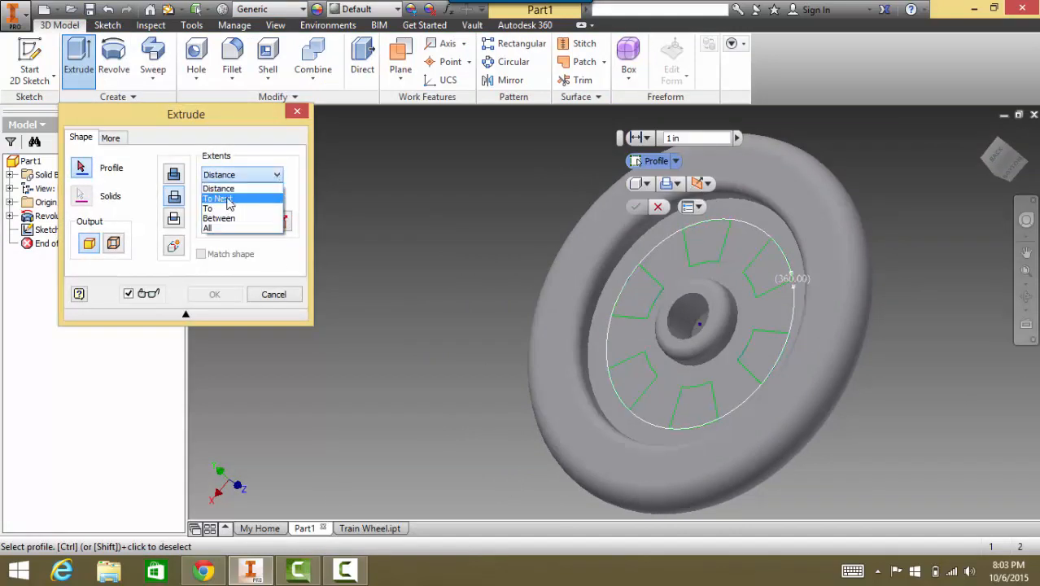
pyautogui.click(228, 200)
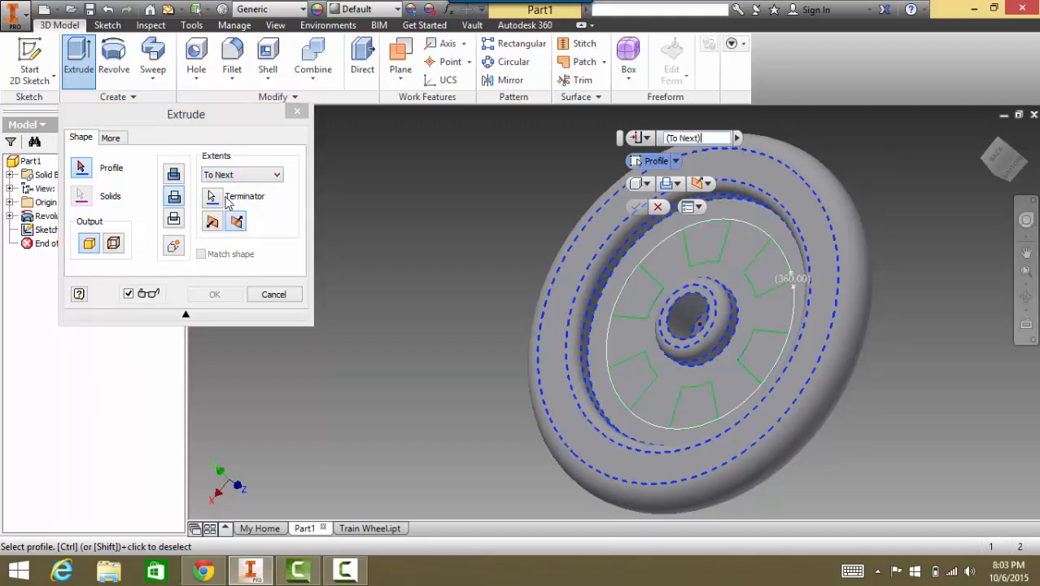
pyautogui.click(638, 293)
pyautogui.click(731, 257)
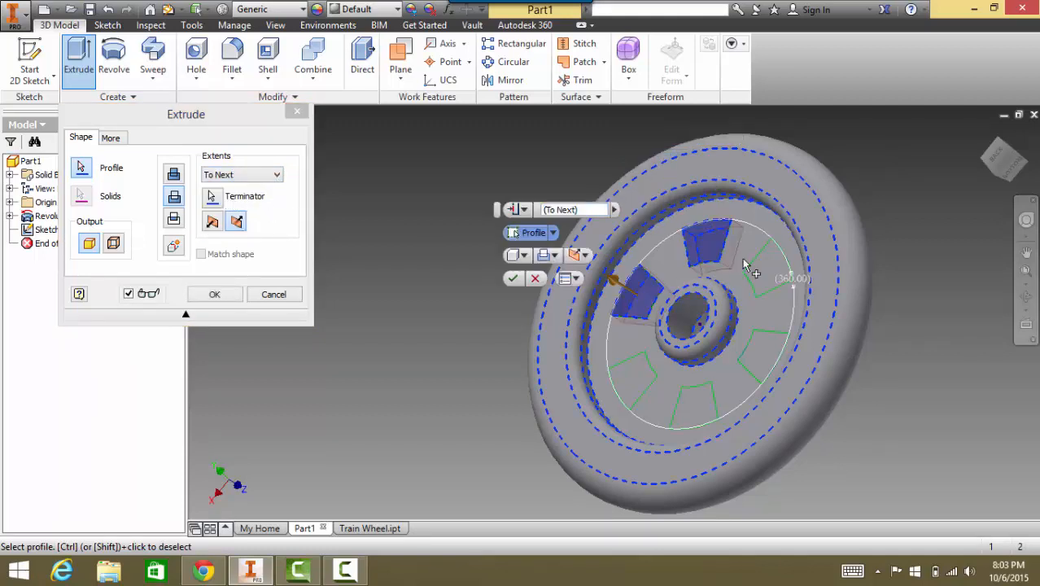
pyautogui.click(771, 268)
pyautogui.click(761, 355)
pyautogui.click(694, 405)
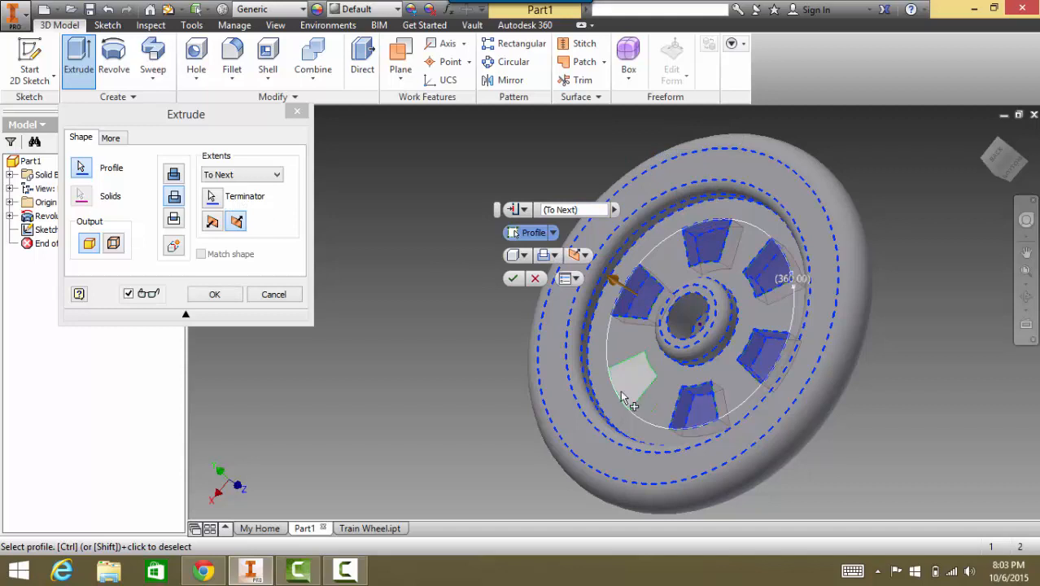
pyautogui.click(626, 383)
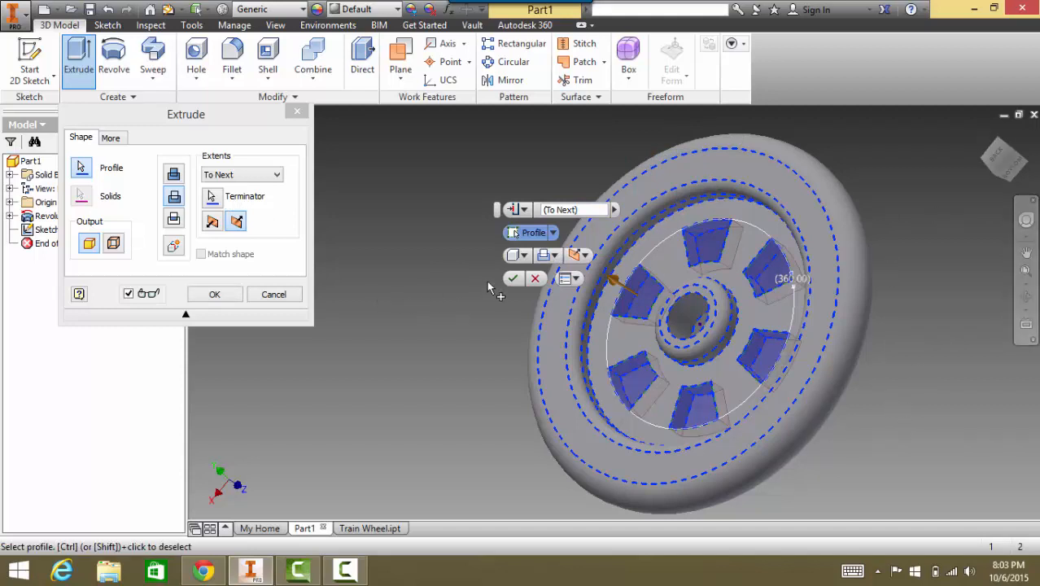
pyautogui.click(512, 277)
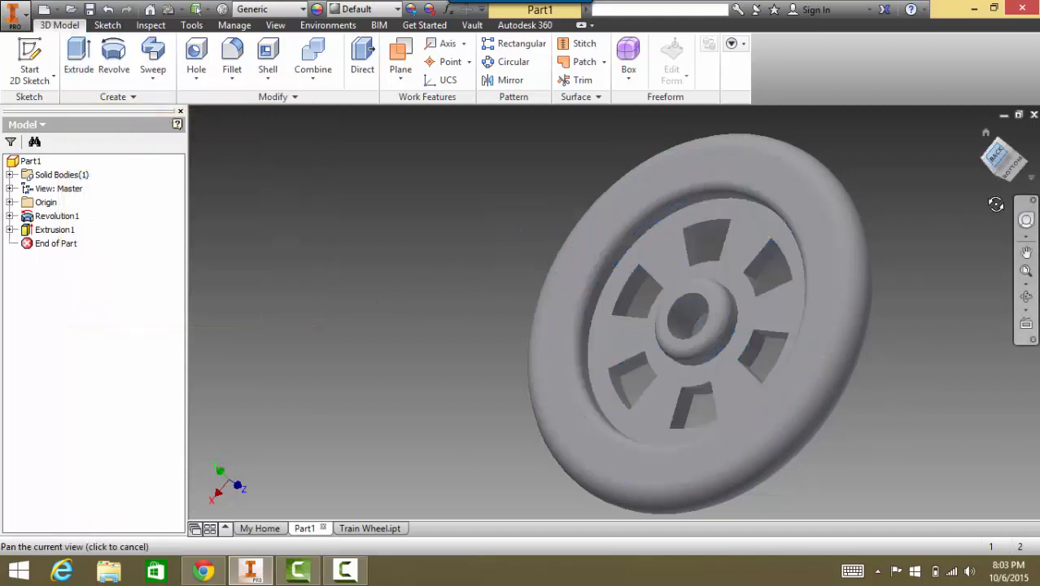
pyautogui.moveTo(996, 204)
pyautogui.keyDown('shift'); pyautogui.mouseDown(button='middle')
pyautogui.moveTo(1023, 229)
pyautogui.moveTo(976, 224)
pyautogui.moveTo(1032, 243)
pyautogui.mouseUp(button='middle'); pyautogui.keyUp('shift')
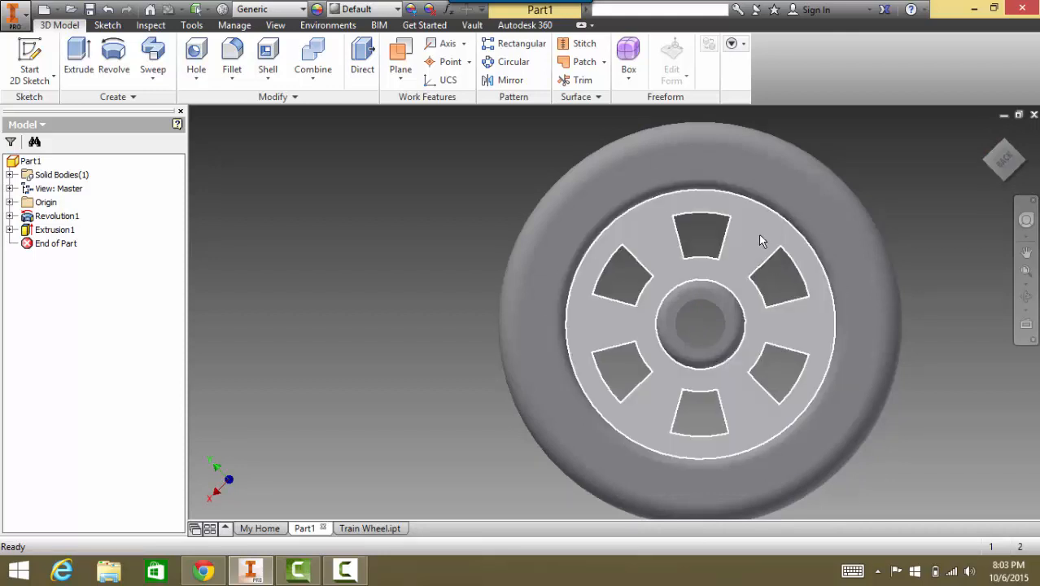
pyautogui.moveTo(761, 237)
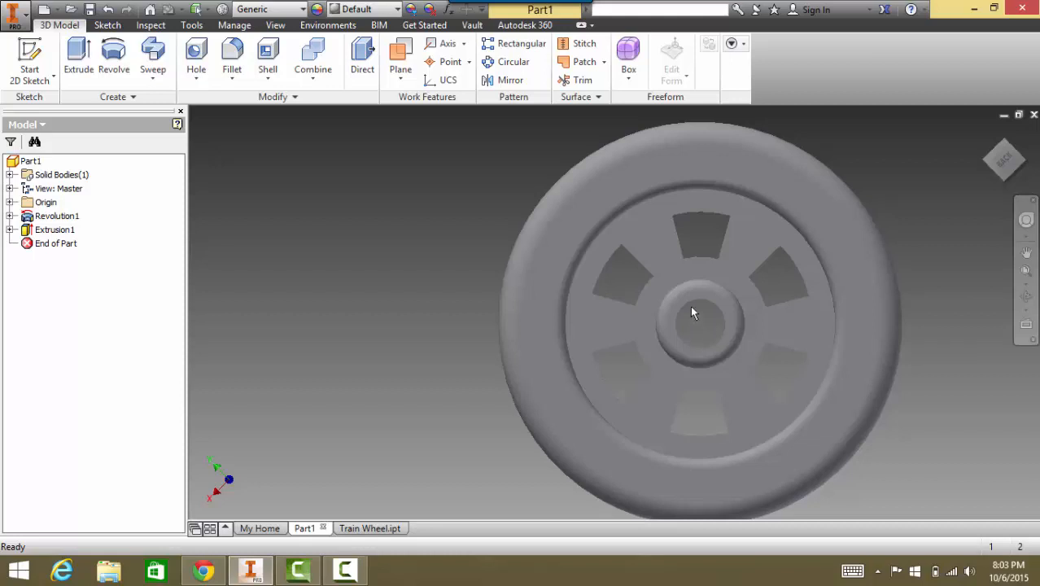
# - Start a sketch on the wheel's recessed face and draw a horizontal line from the centre point to beyond the wheel's outer edge
pyautogui.click(31, 57)
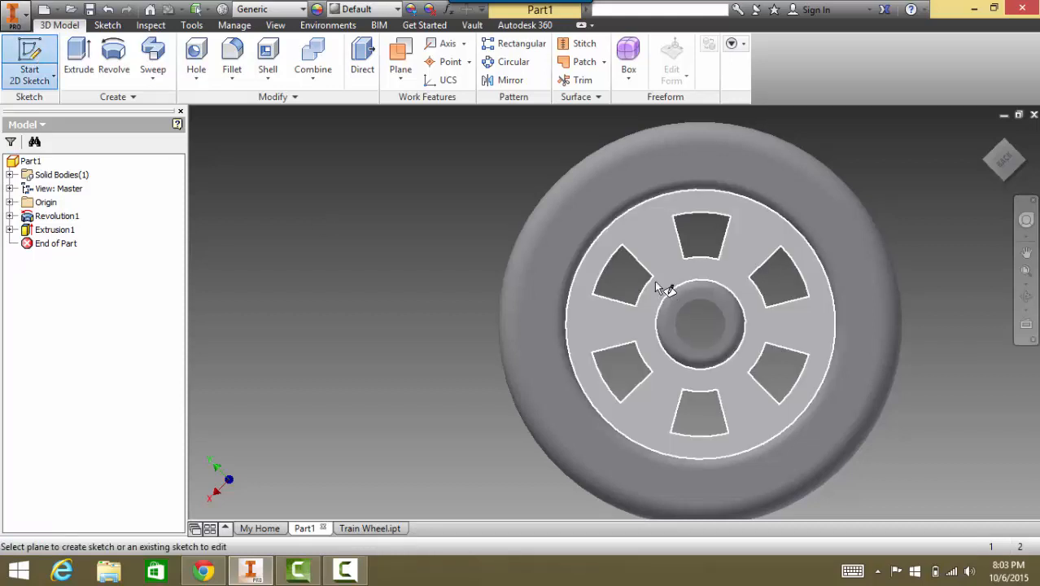
pyautogui.click(746, 257)
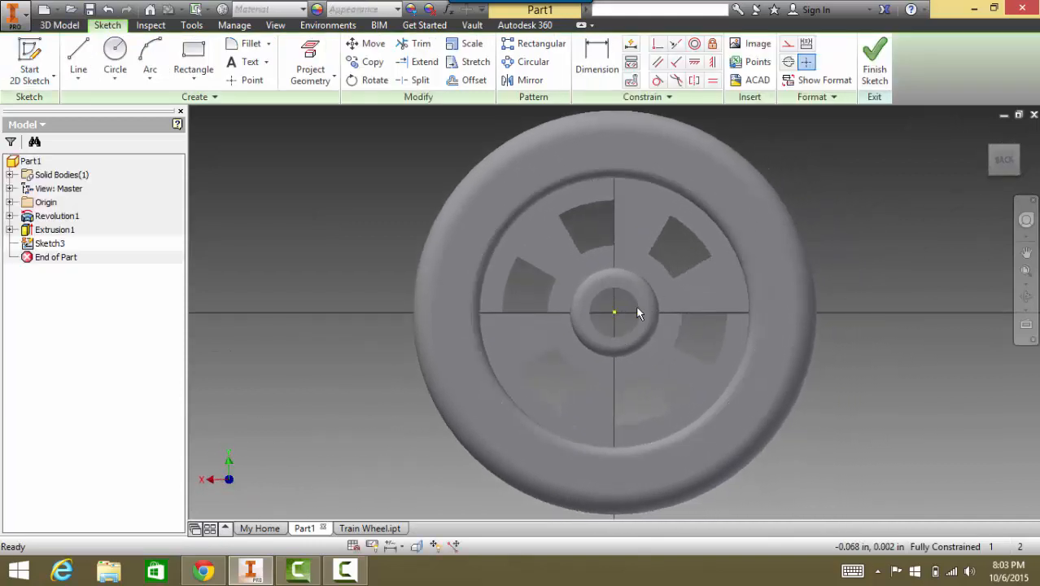
pyautogui.click(78, 55)
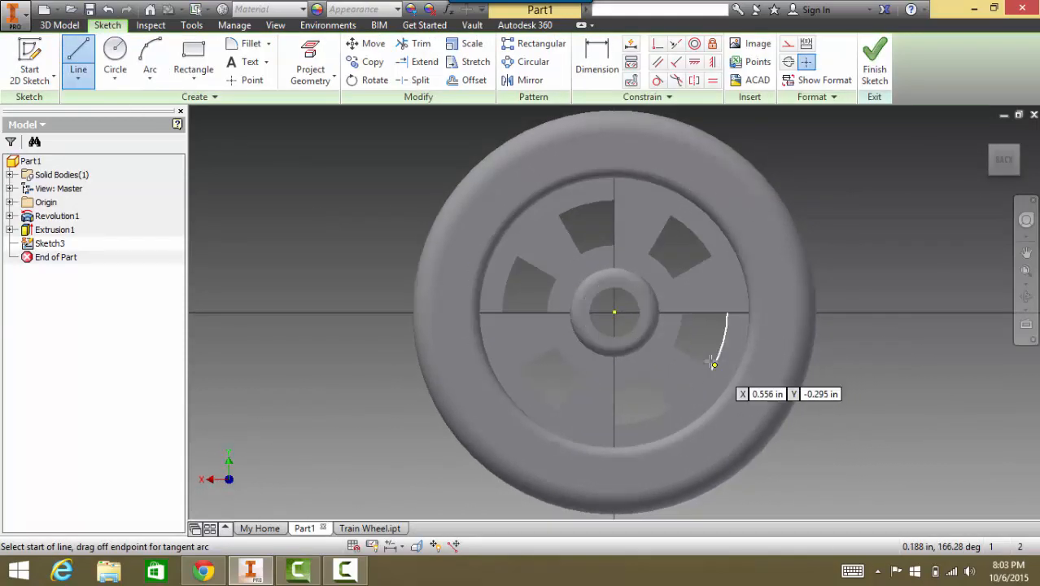
pyautogui.click(614, 313)
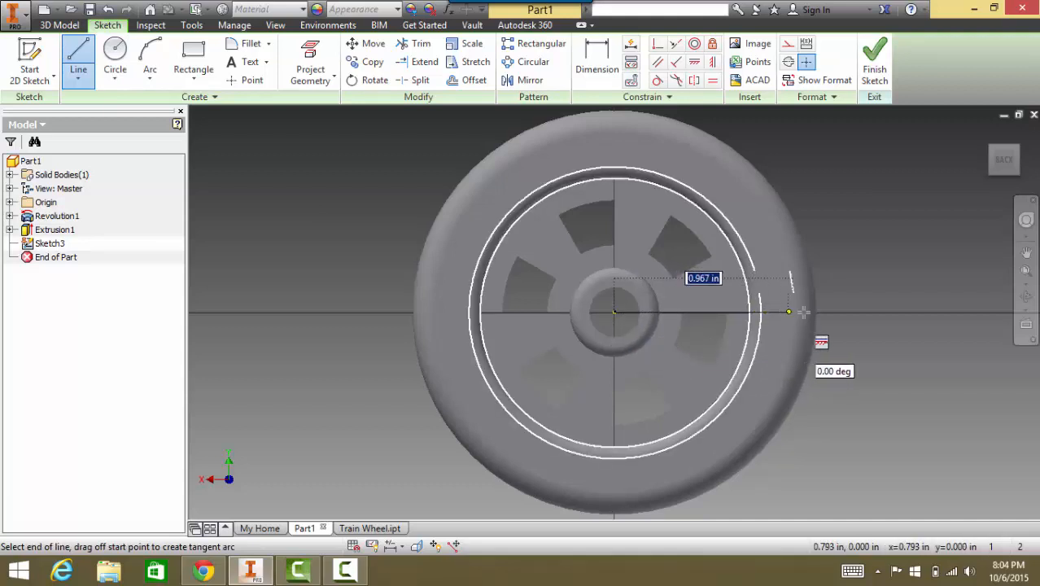
pyautogui.click(851, 312)
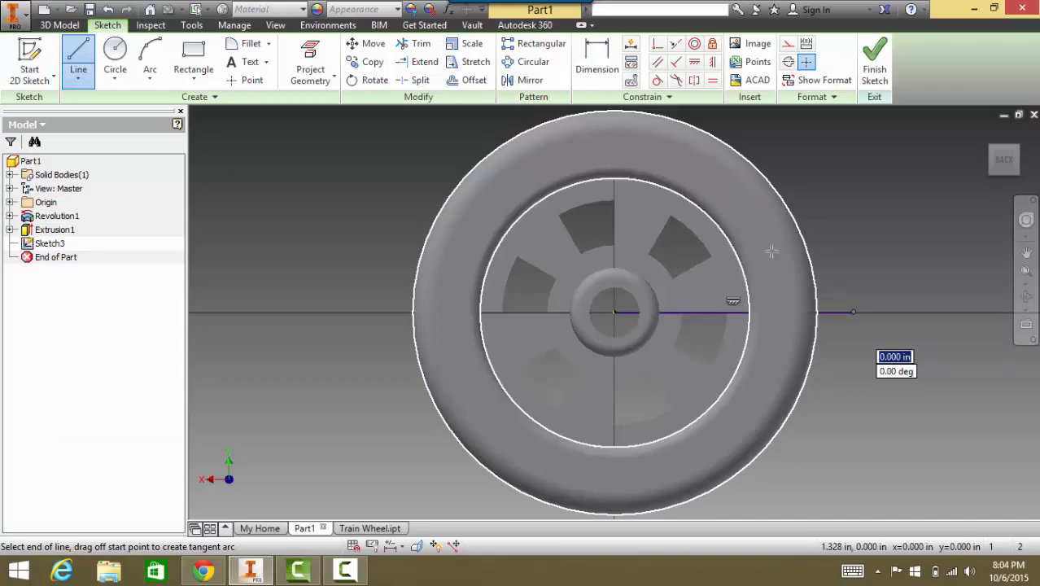
pyautogui.rightClick(891, 253)
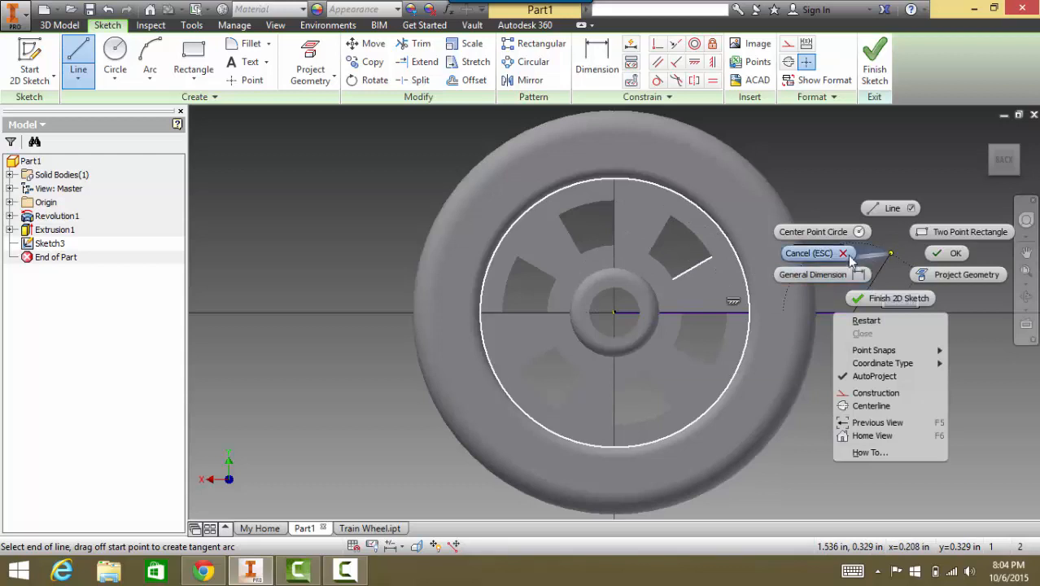
pyautogui.click(844, 253)
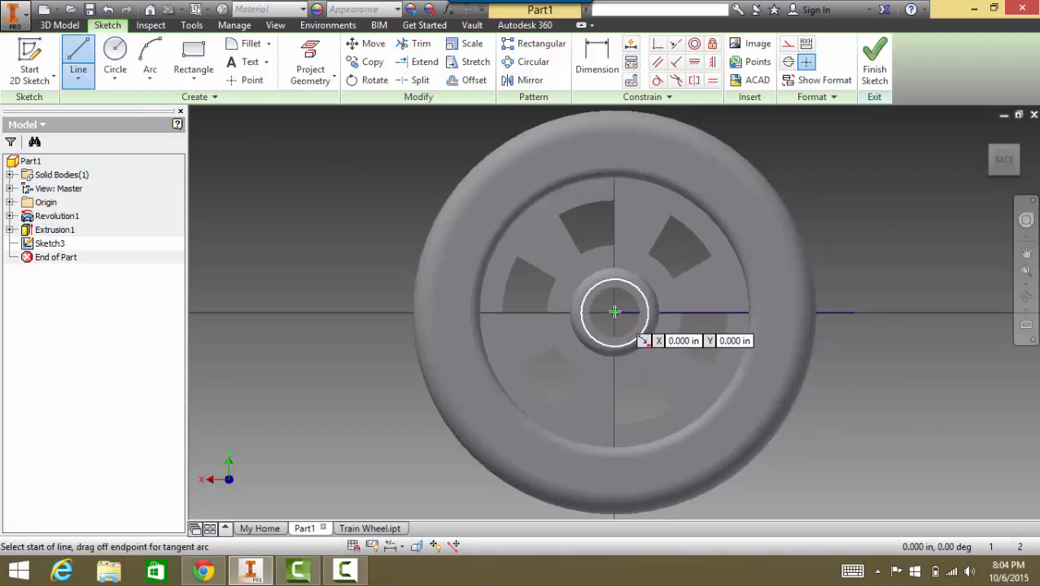
# - Draw a second line from the wheel's centre point, sloping slightly above the horizontal line and ending outside the wheel
pyautogui.click(614, 311)
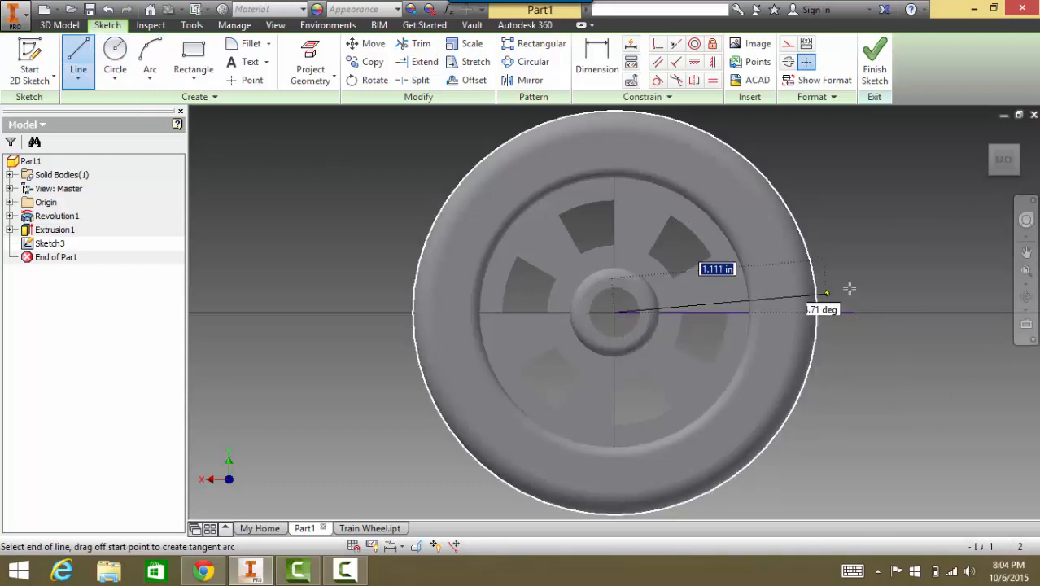
pyautogui.click(888, 248)
pyautogui.rightClick(895, 248)
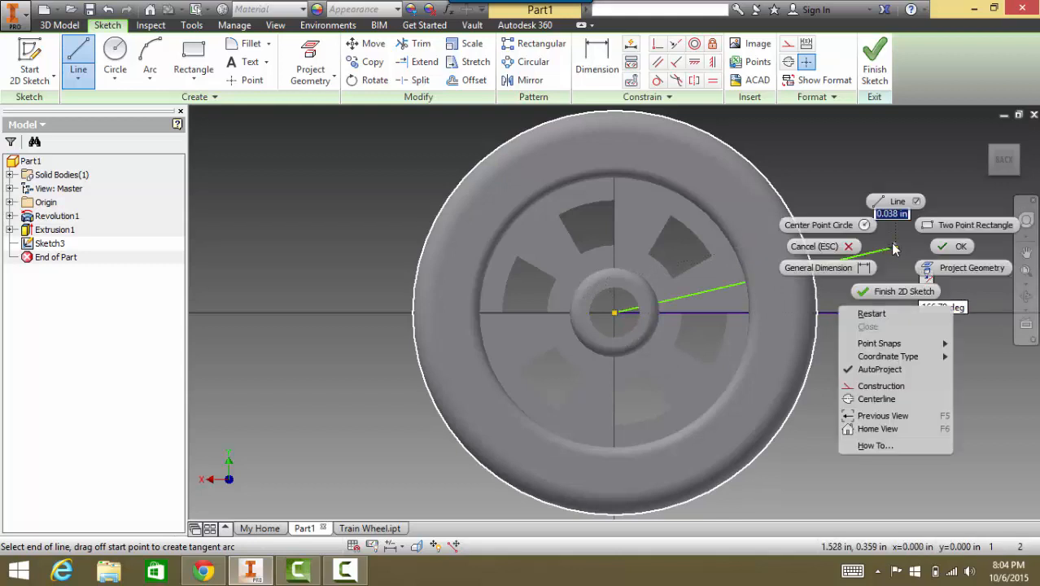
pyautogui.click(832, 249)
# - Dimension the angle between the horizontal line and the sloping line and set it to 15 degrees
pyautogui.click(597, 61)
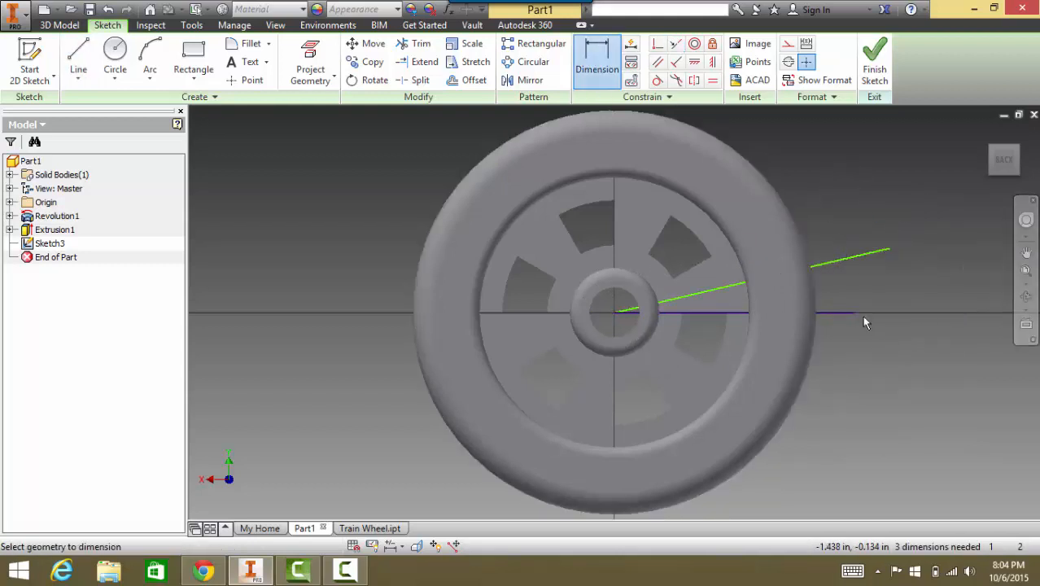
pyautogui.click(820, 262)
pyautogui.click(826, 314)
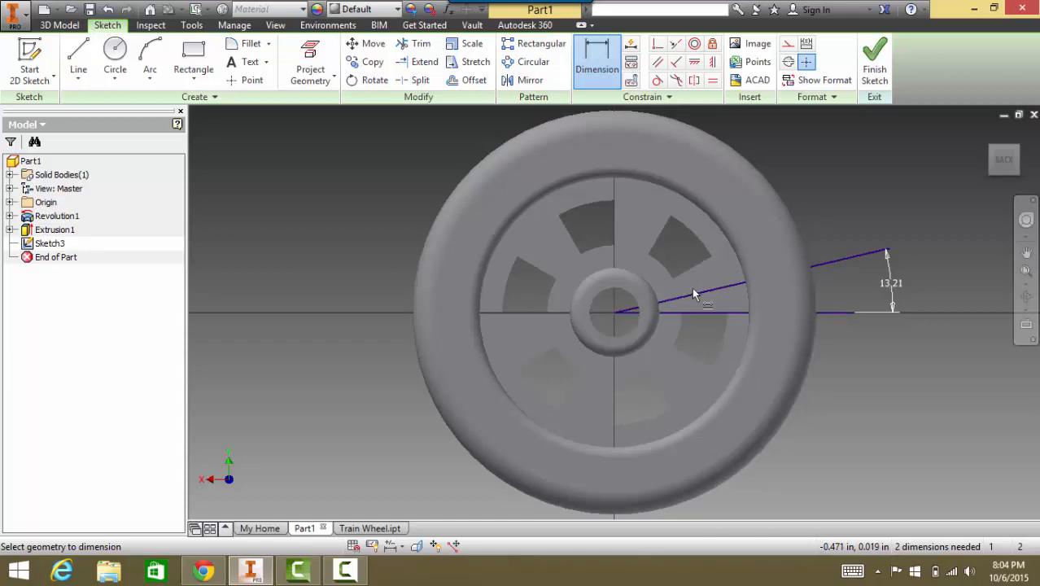
pyautogui.click(893, 289)
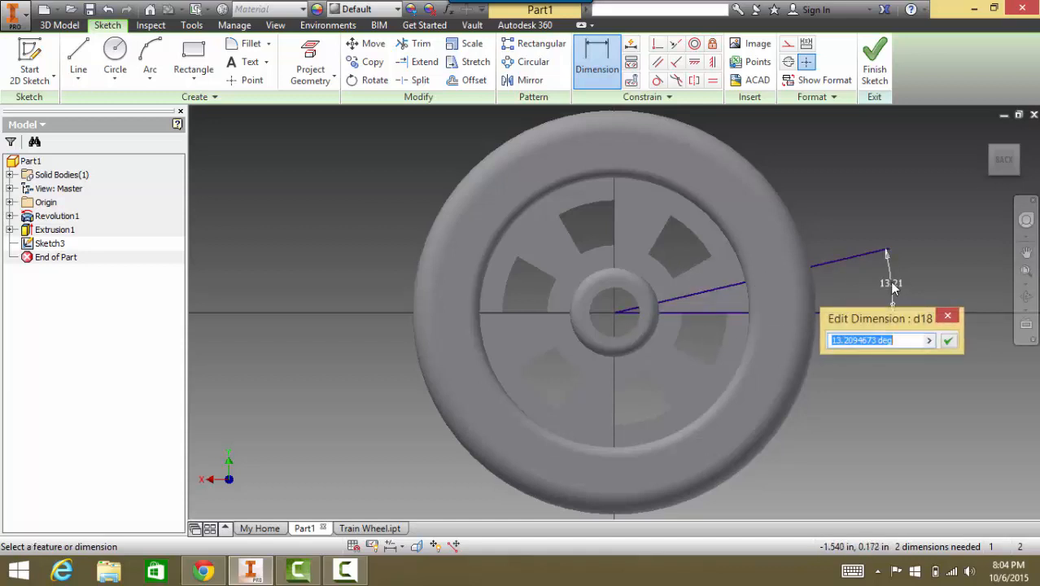
pyautogui.write('15')
pyautogui.press('Return')
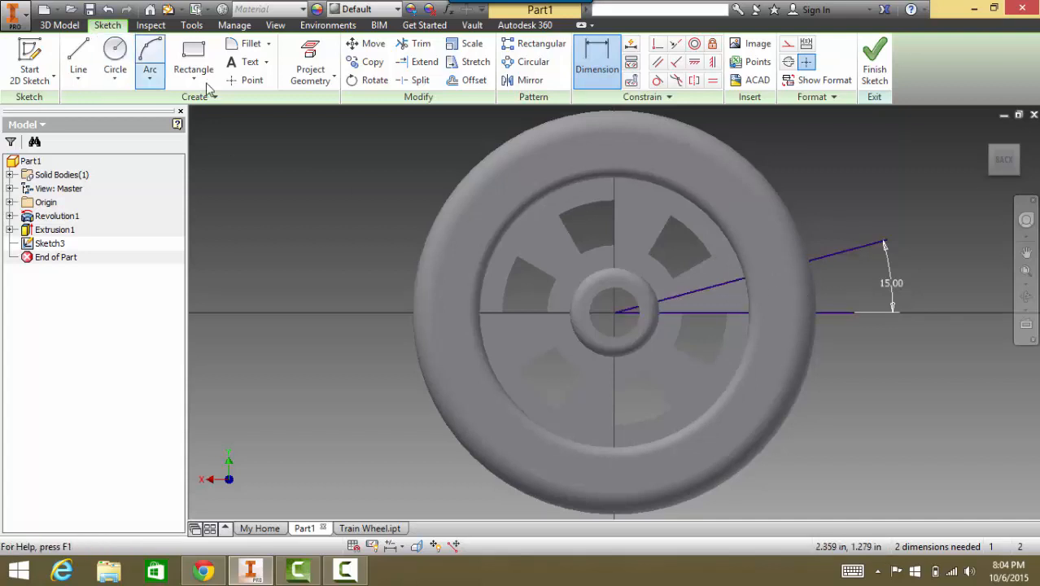
# - Place a sketch point on the sloping line about 0.688 in from the wheel's centre, and try to dimension its distance from the centre
pyautogui.click(244, 81)
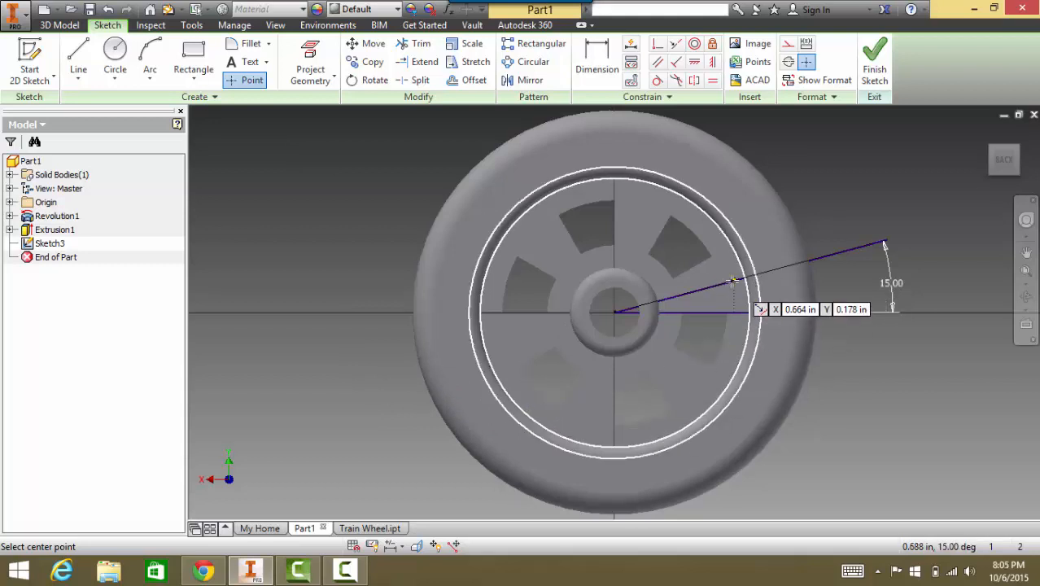
pyautogui.press('d')
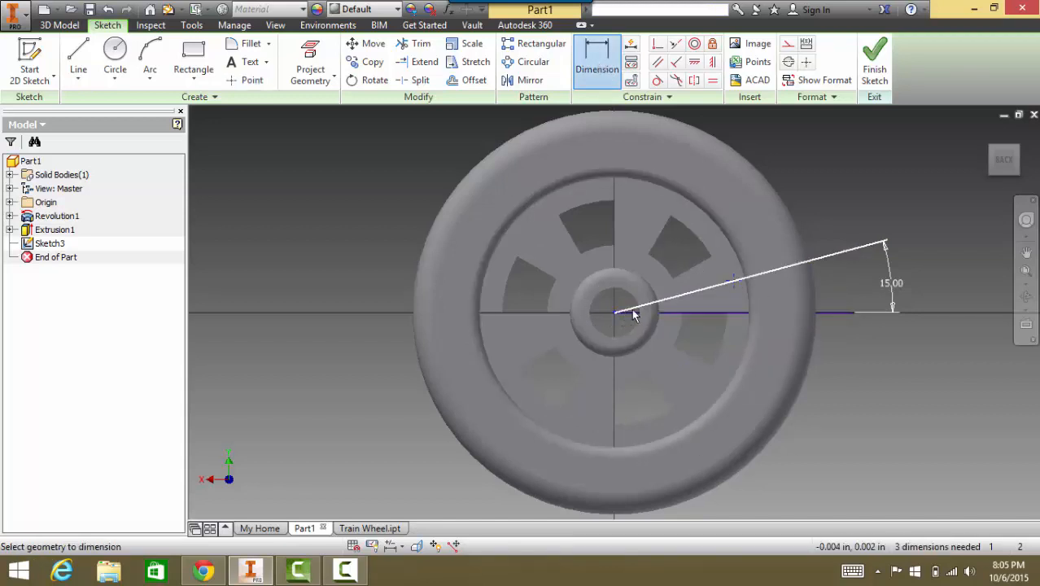
pyautogui.click(735, 283)
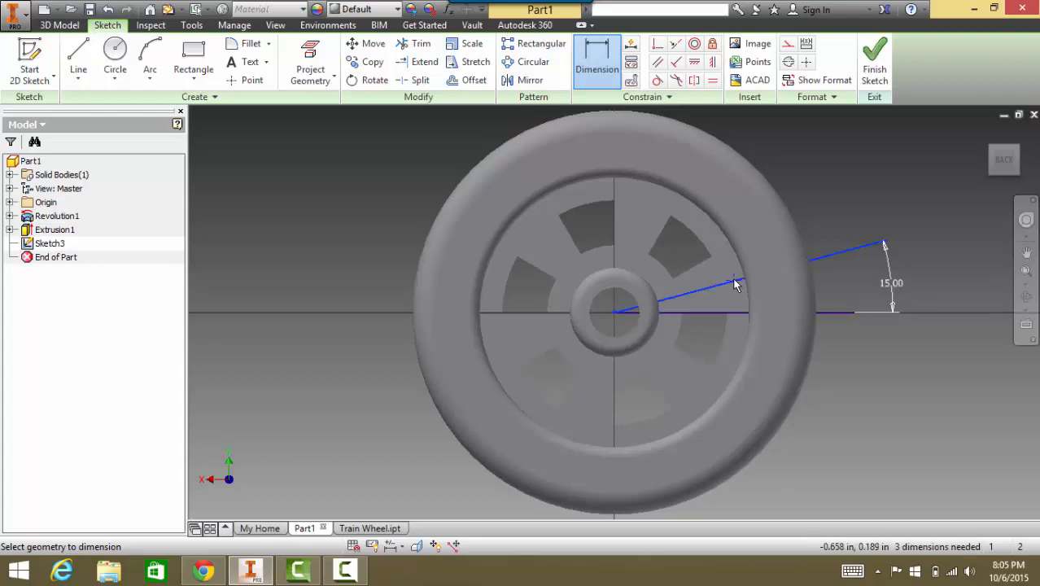
pyautogui.click(613, 312)
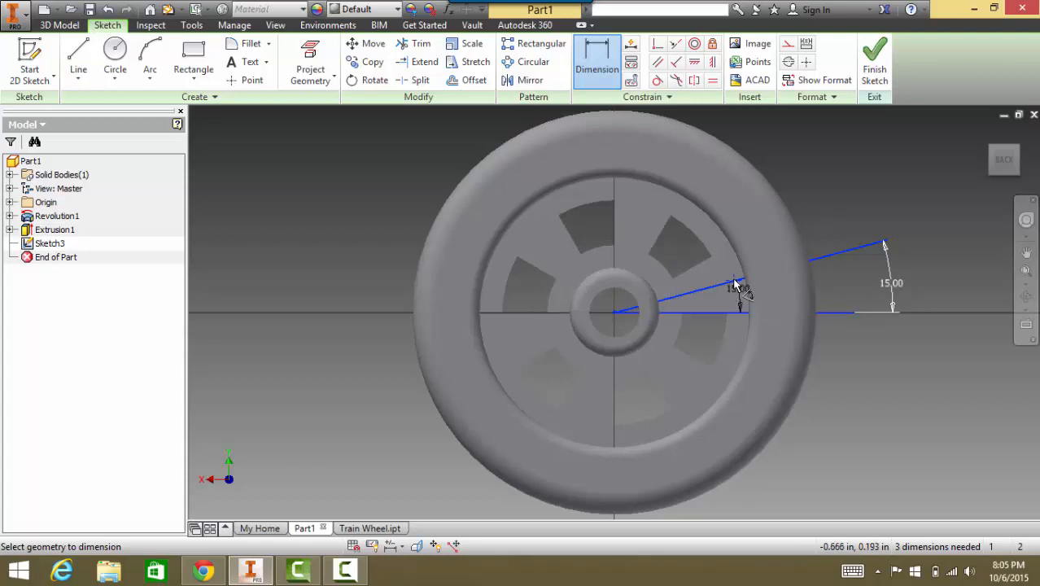
pyautogui.click(734, 287)
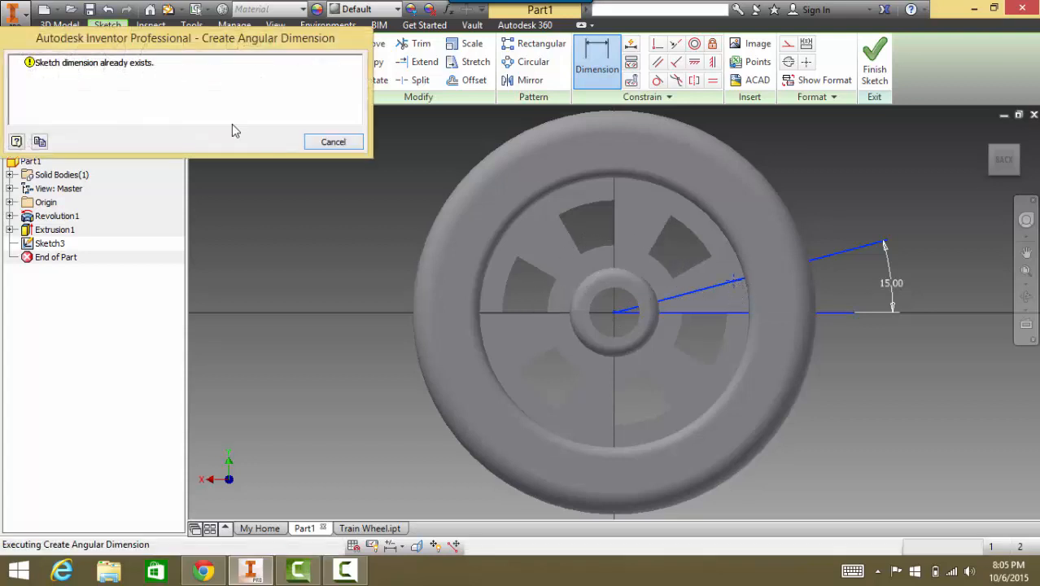
pyautogui.click(333, 141)
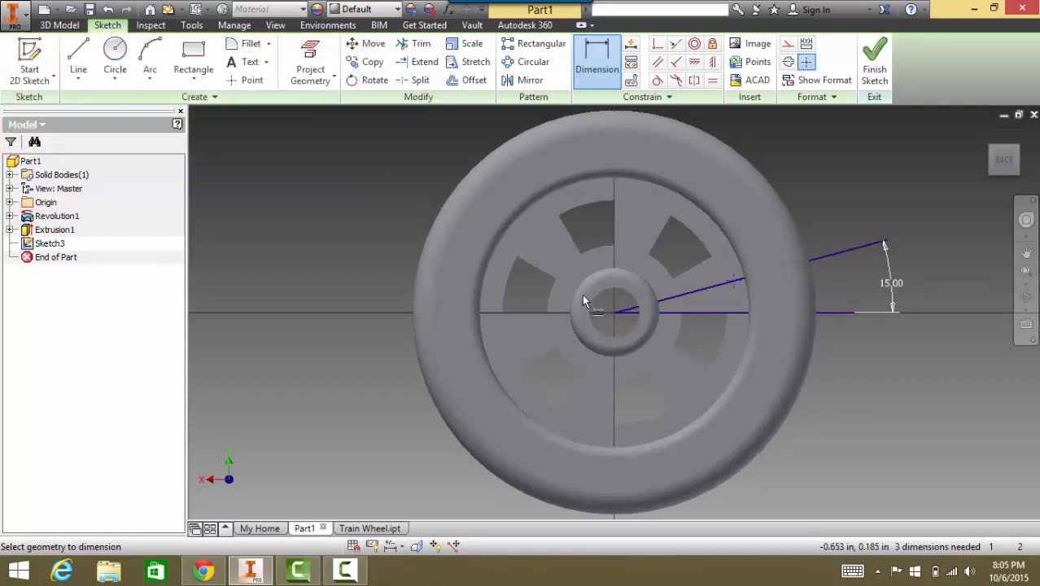
pyautogui.click(614, 311)
pyautogui.click(733, 281)
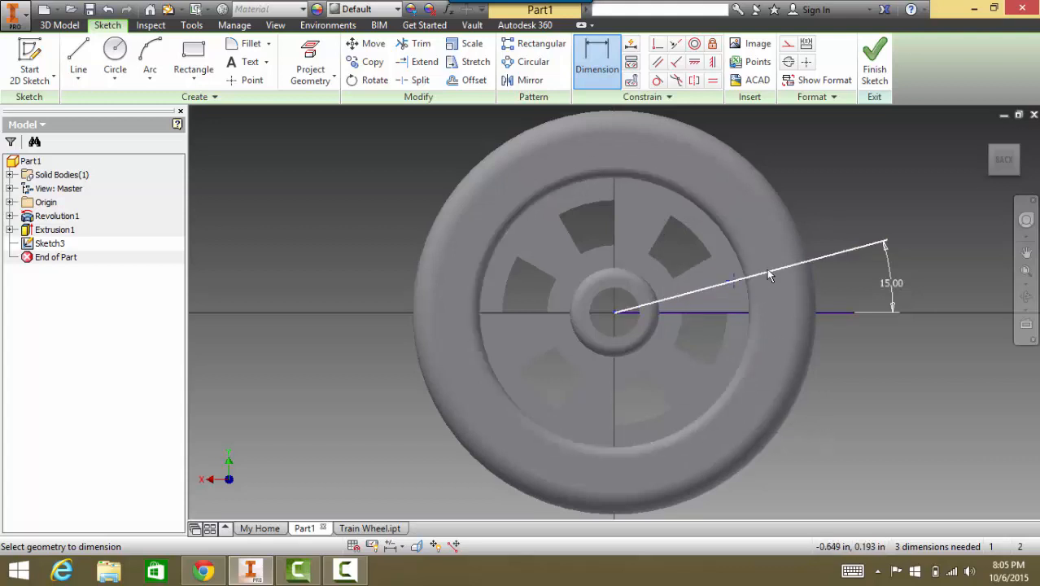
pyautogui.rightClick(892, 283)
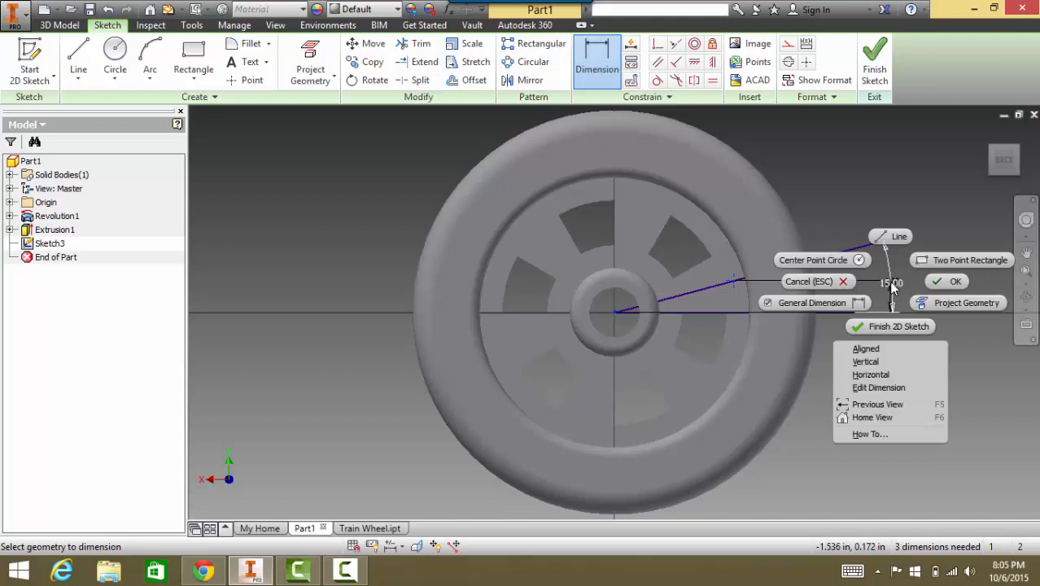
pyautogui.click(843, 284)
# - Delete the 15-degree angle dimension and the horizontal line from the sketch
pyautogui.rightClick(895, 287)
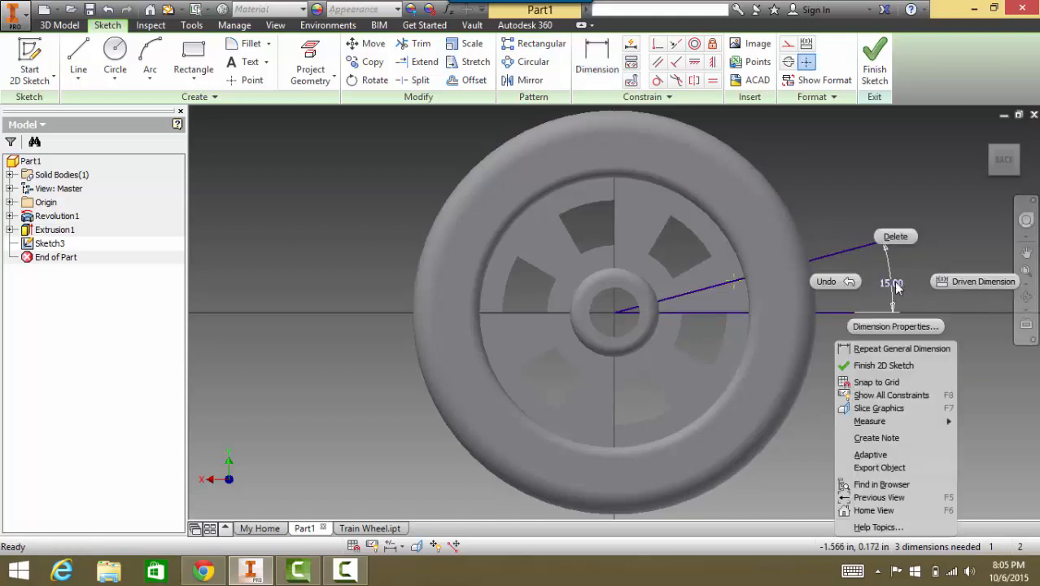
pyautogui.click(897, 234)
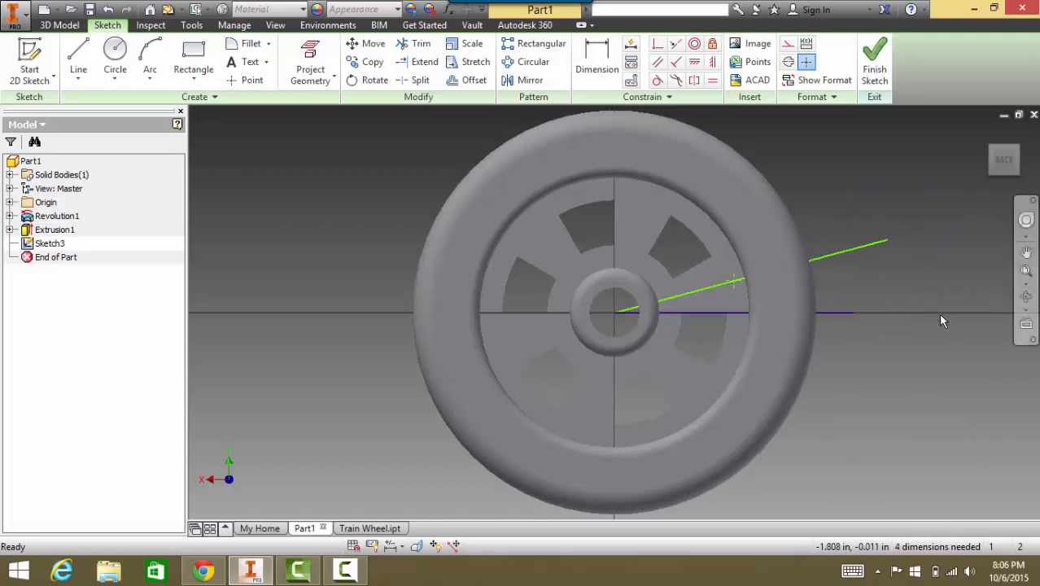
pyautogui.rightClick(732, 314)
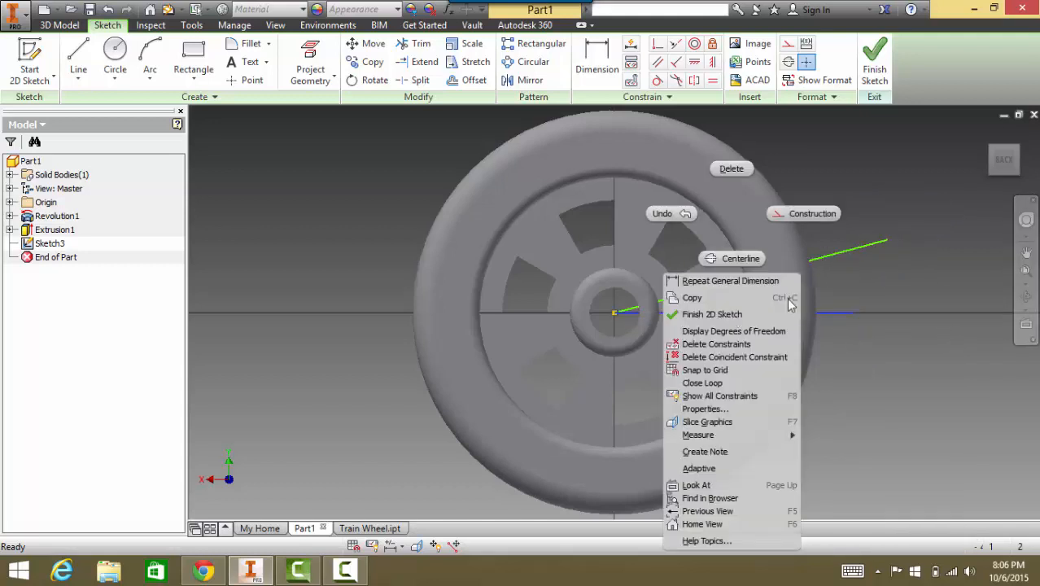
pyautogui.click(928, 291)
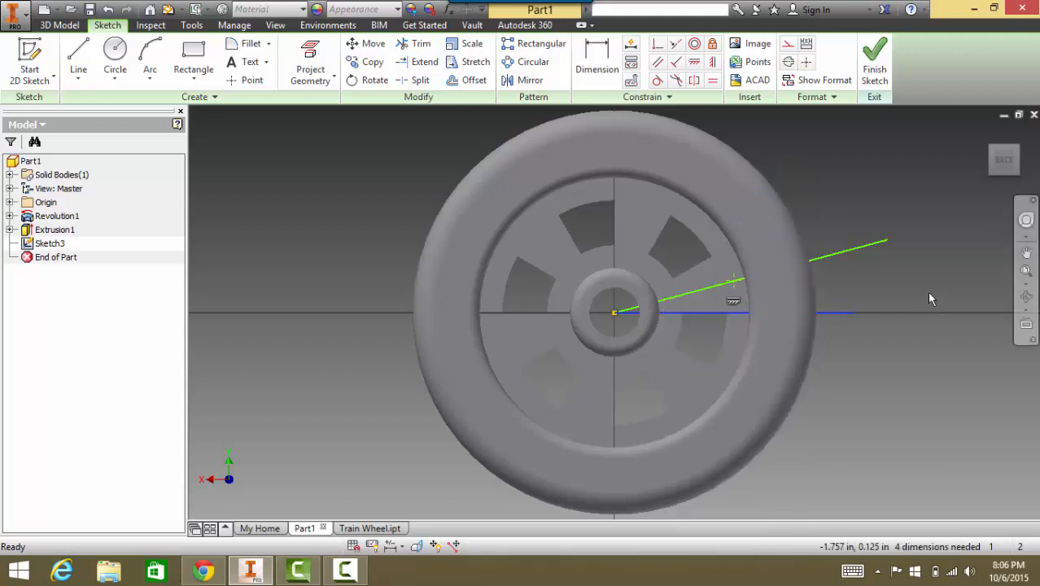
pyautogui.click(839, 312)
pyautogui.press('Delete')
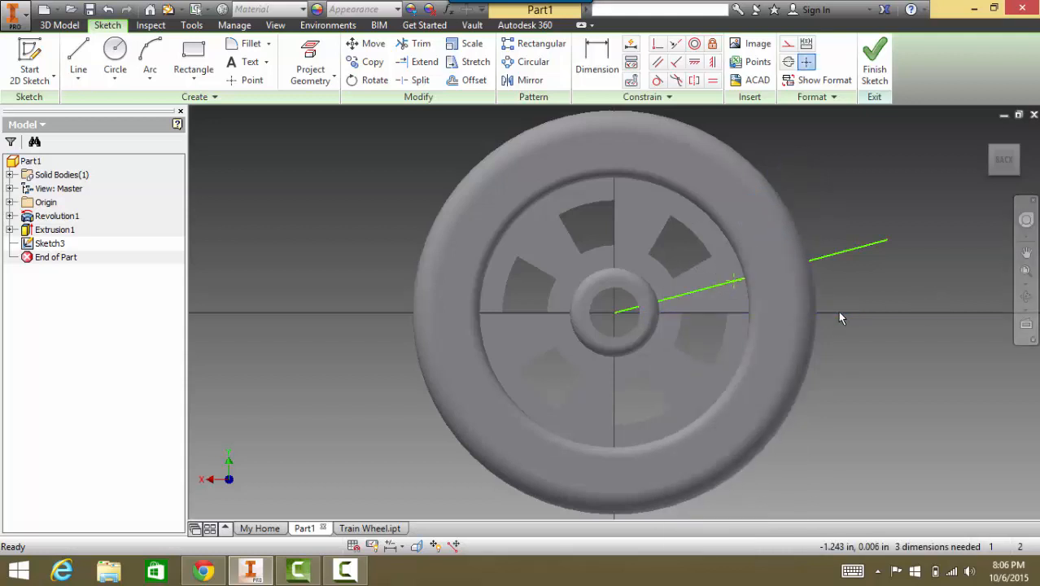
pyautogui.click(596, 61)
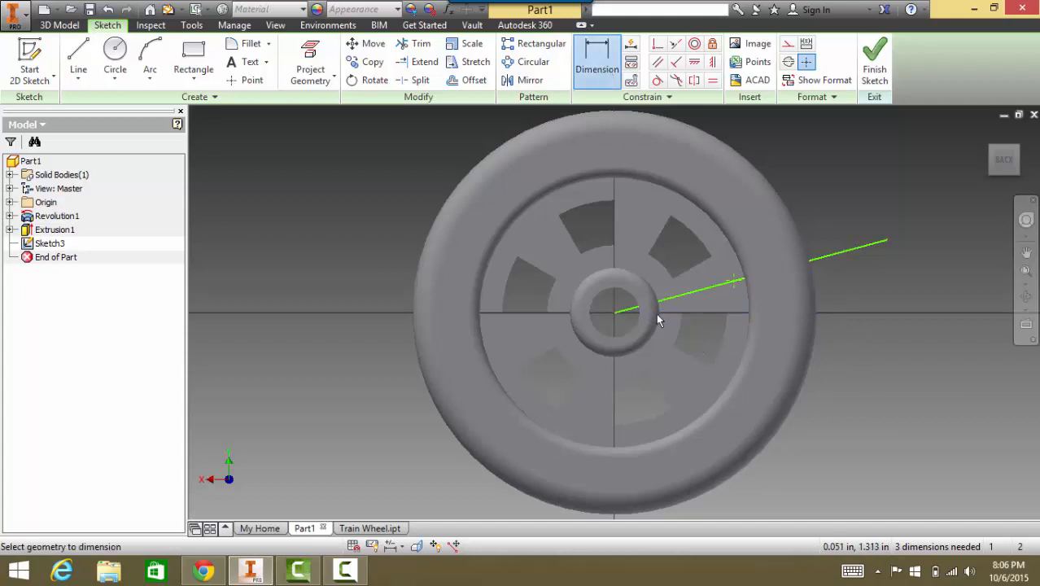
pyautogui.click(615, 313)
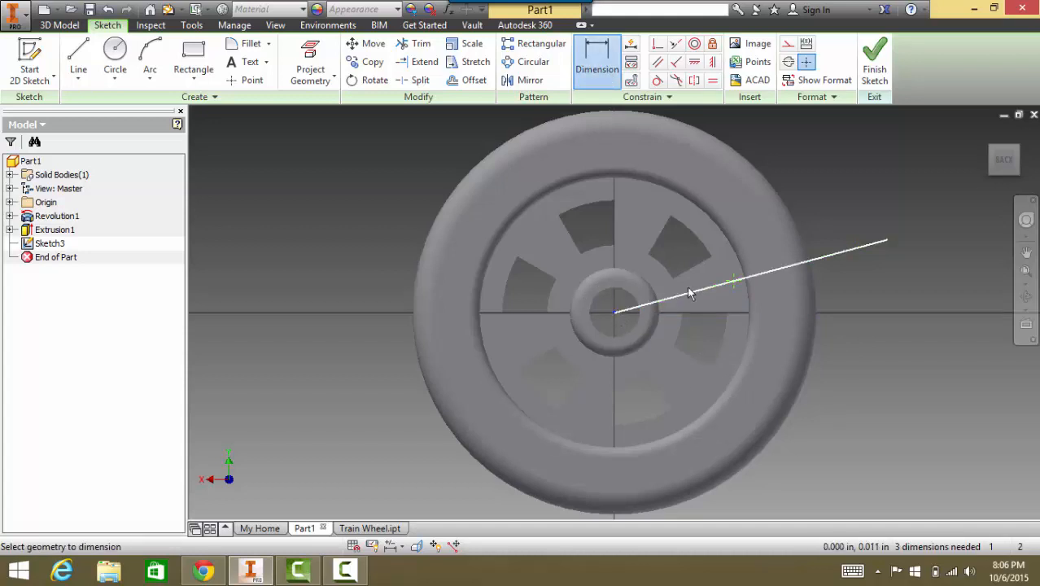
pyautogui.click(734, 284)
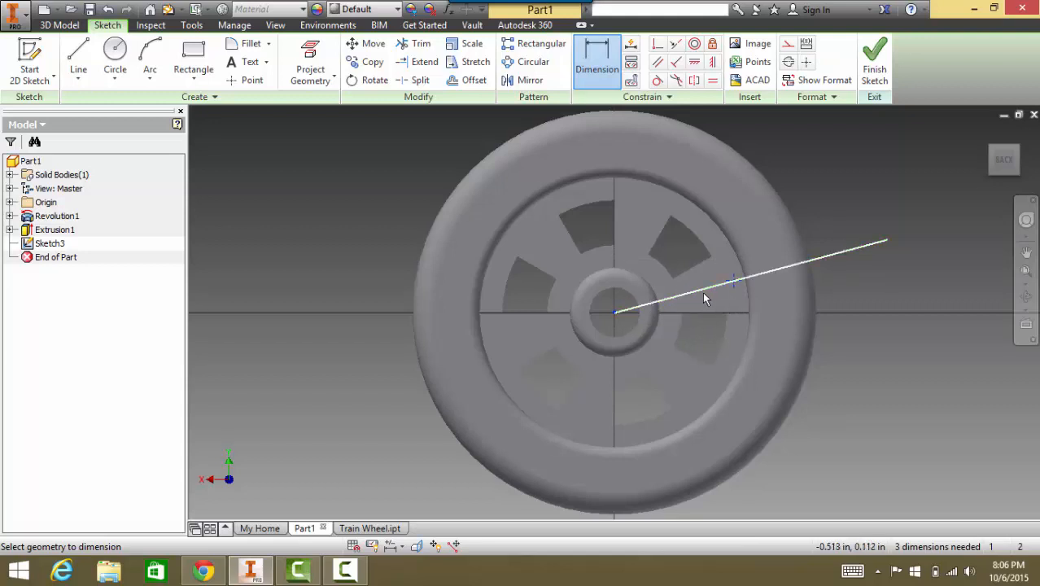
pyautogui.rightClick(694, 290)
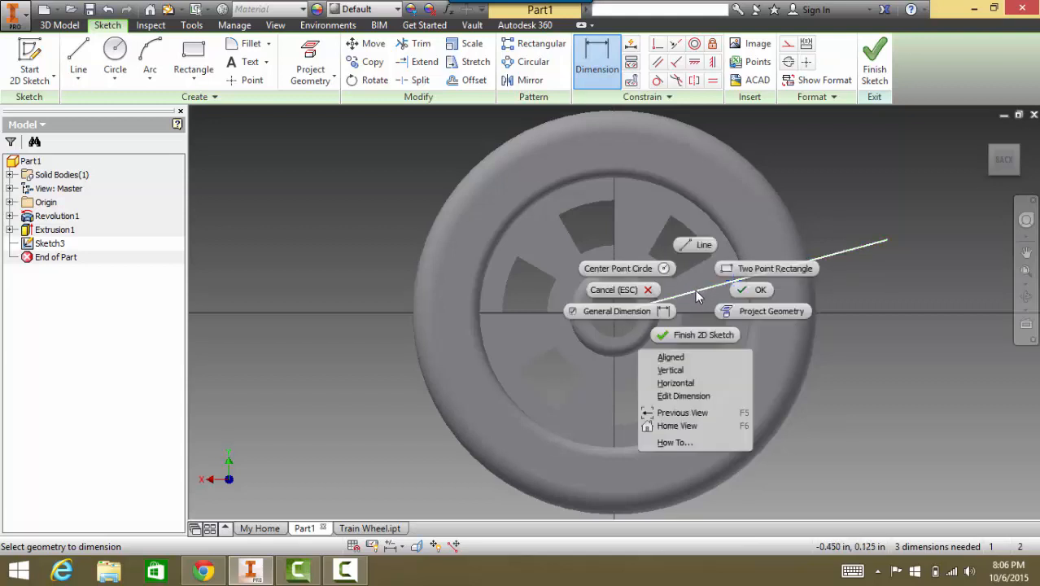
pyautogui.click(643, 291)
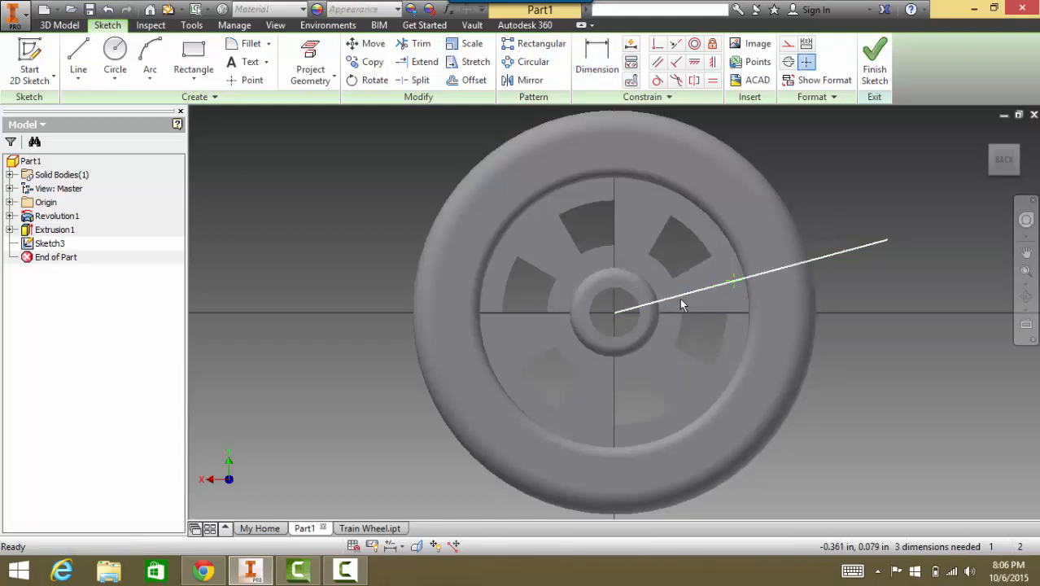
# - Delete the sloping line and dimension the sketch point at 0.7 in from the wheel's centre
pyautogui.click(680, 294)
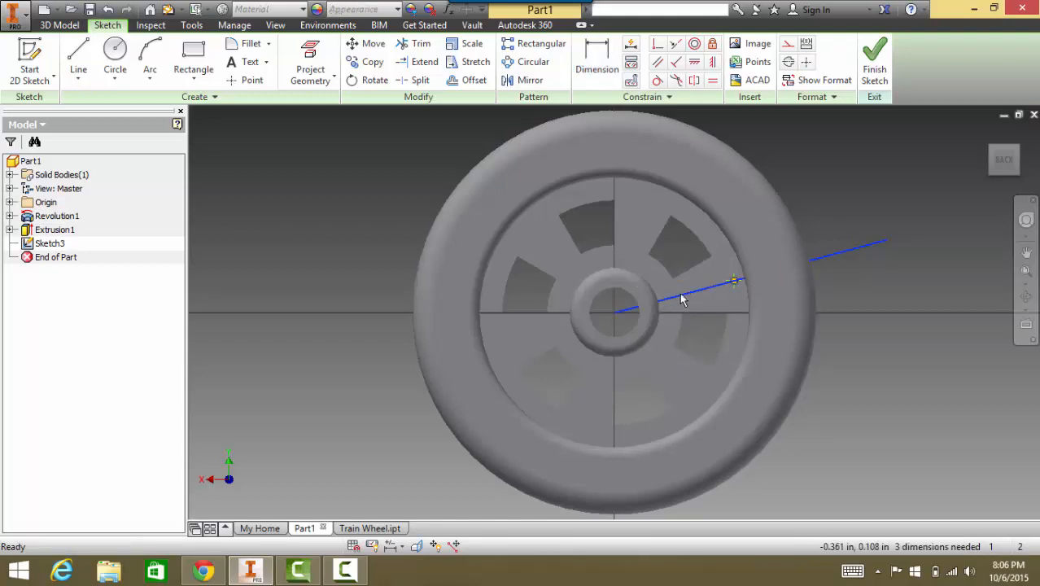
pyautogui.press('Delete')
pyautogui.click(596, 59)
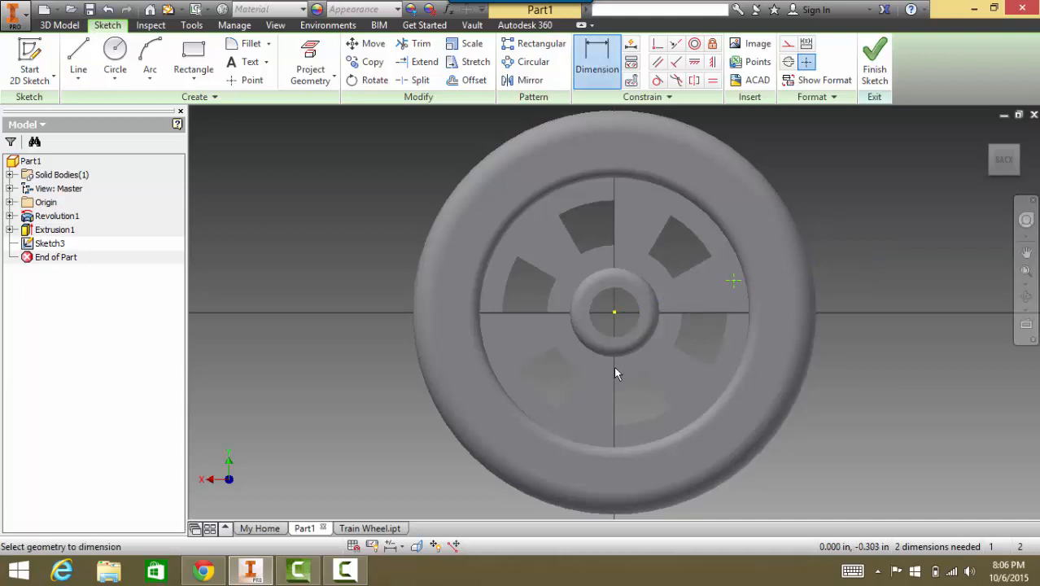
pyautogui.click(614, 312)
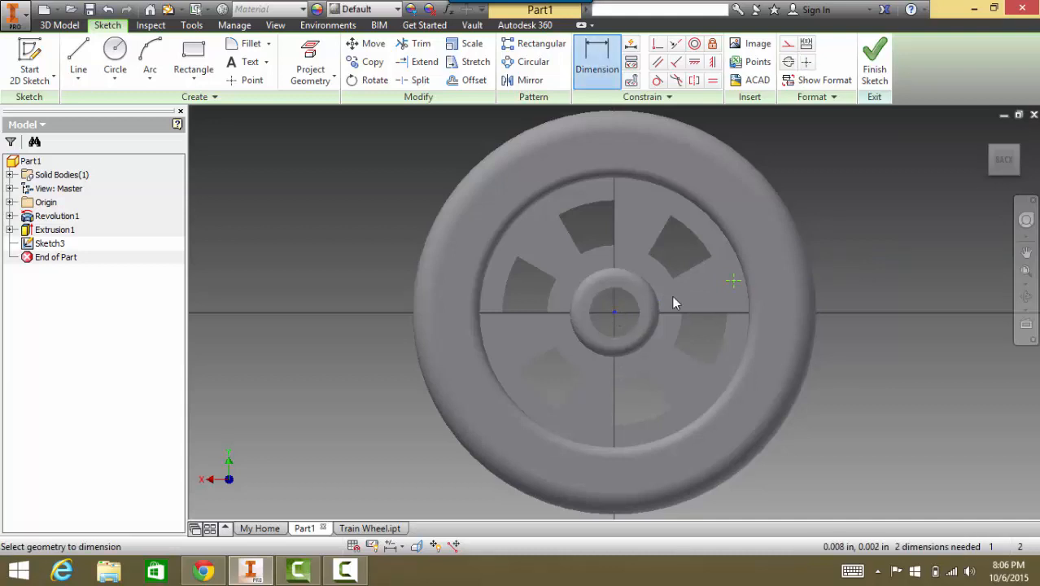
pyautogui.click(733, 283)
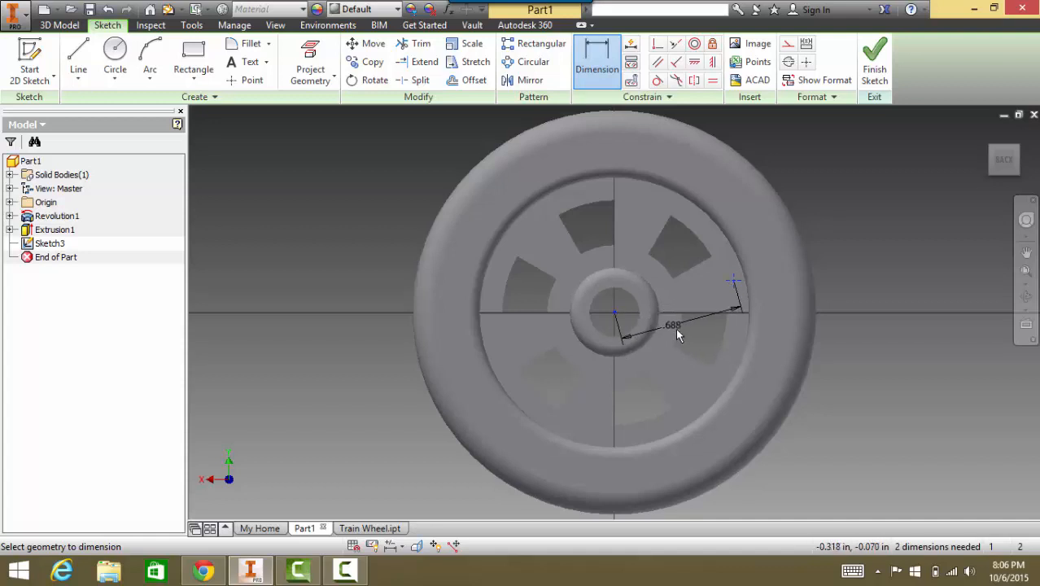
pyautogui.click(674, 307)
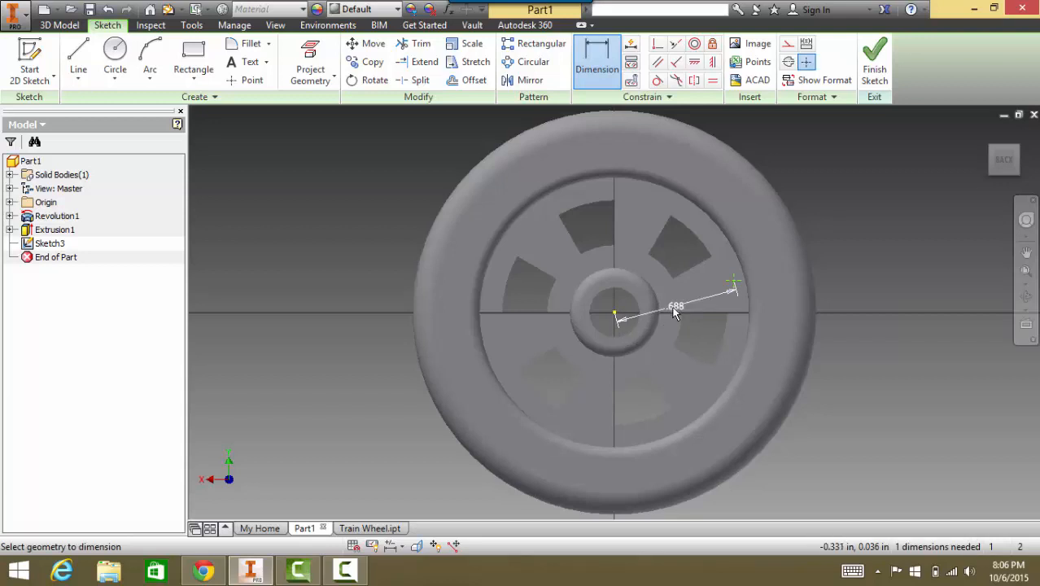
pyautogui.click(671, 305)
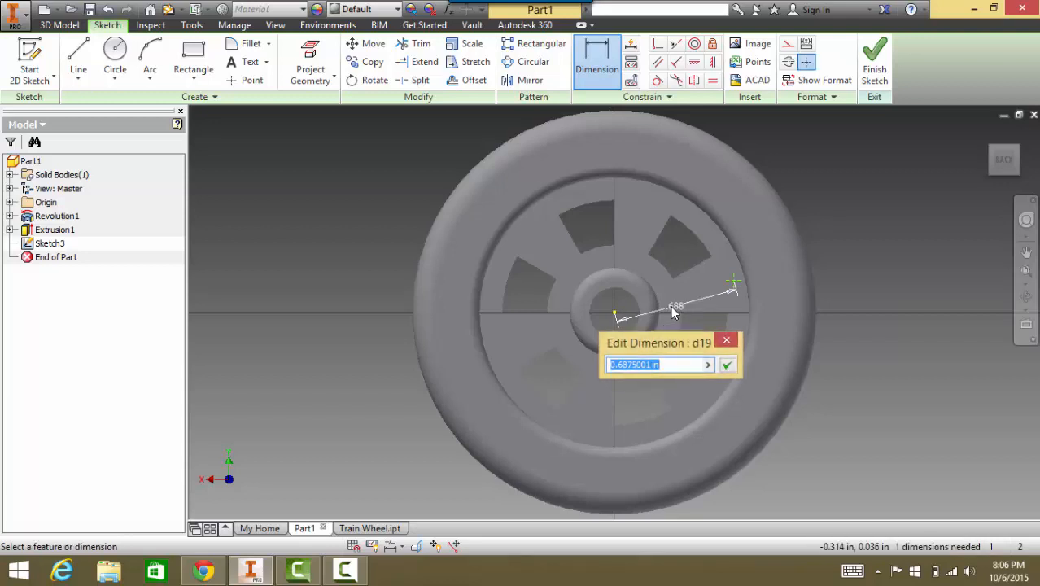
pyautogui.write('.7')
pyautogui.press('Return')
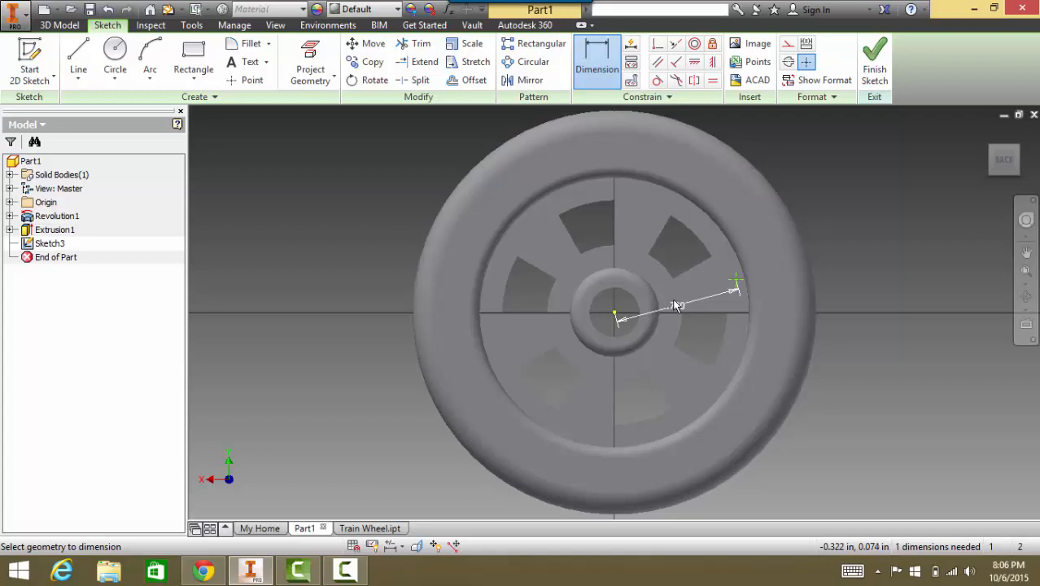
# - Sketch a circle about 0.283 in in diameter centred on the sketch point
pyautogui.click(115, 50)
pyautogui.click(615, 313)
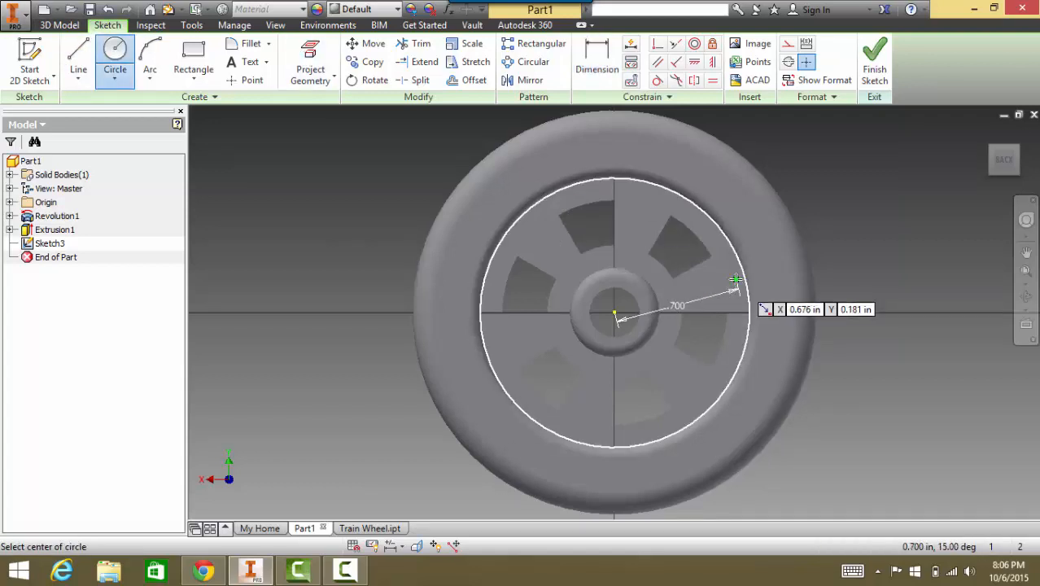
pyautogui.click(710, 280)
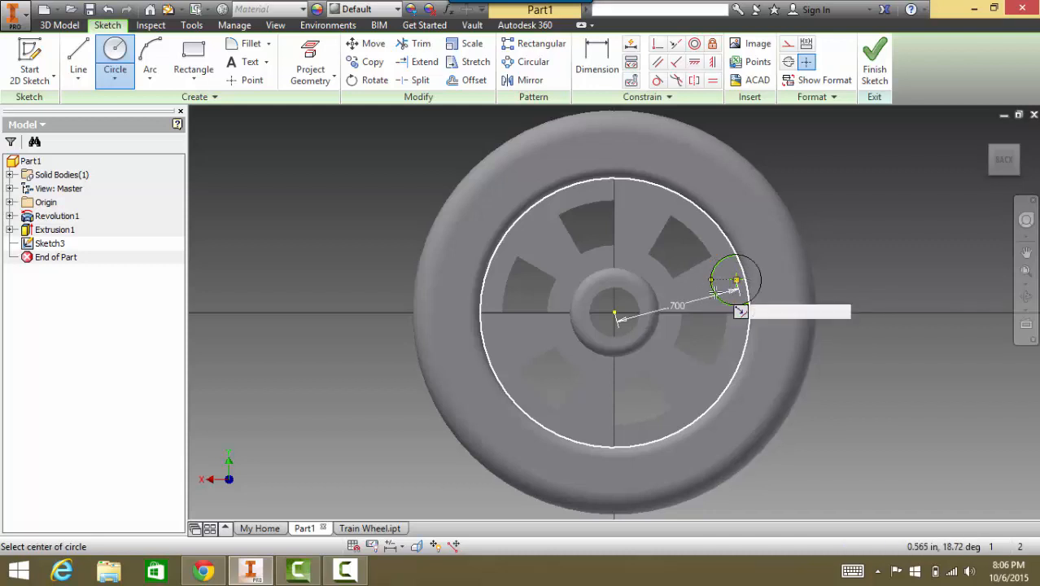
# - Dimension the circle's diameter and set it to 0.25 in
pyautogui.click(597, 62)
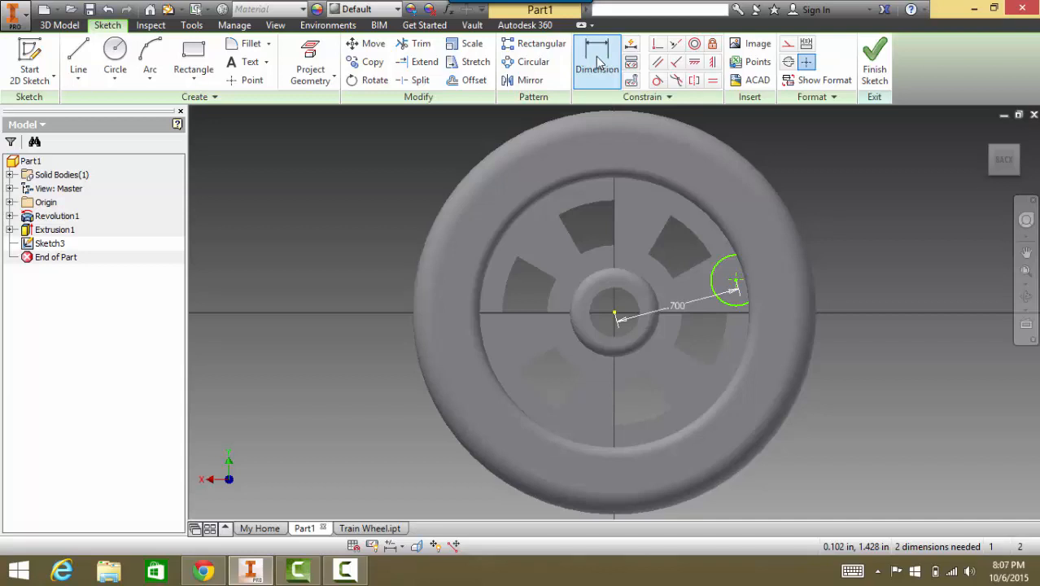
pyautogui.click(599, 62)
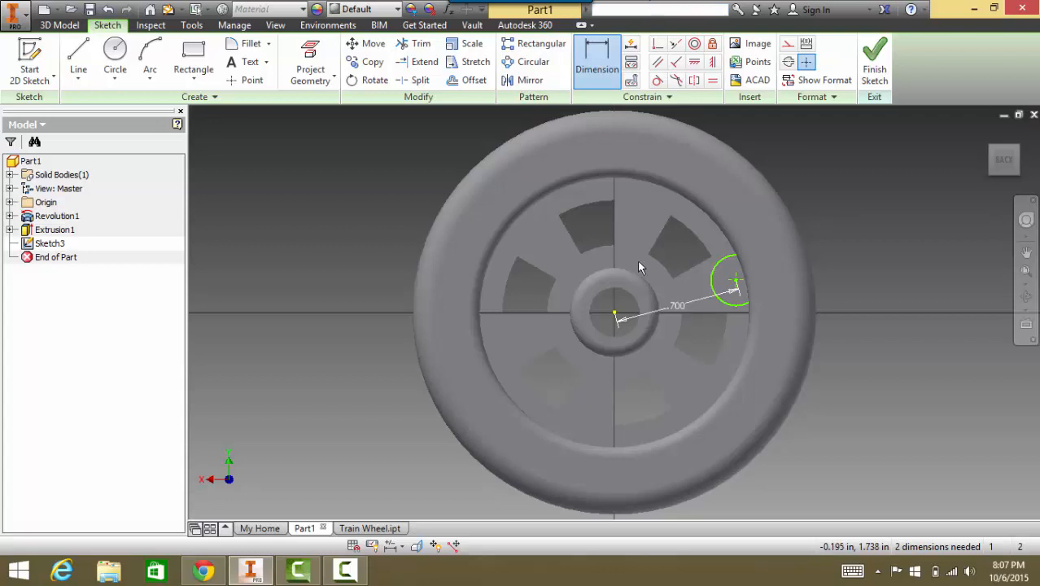
pyautogui.click(734, 259)
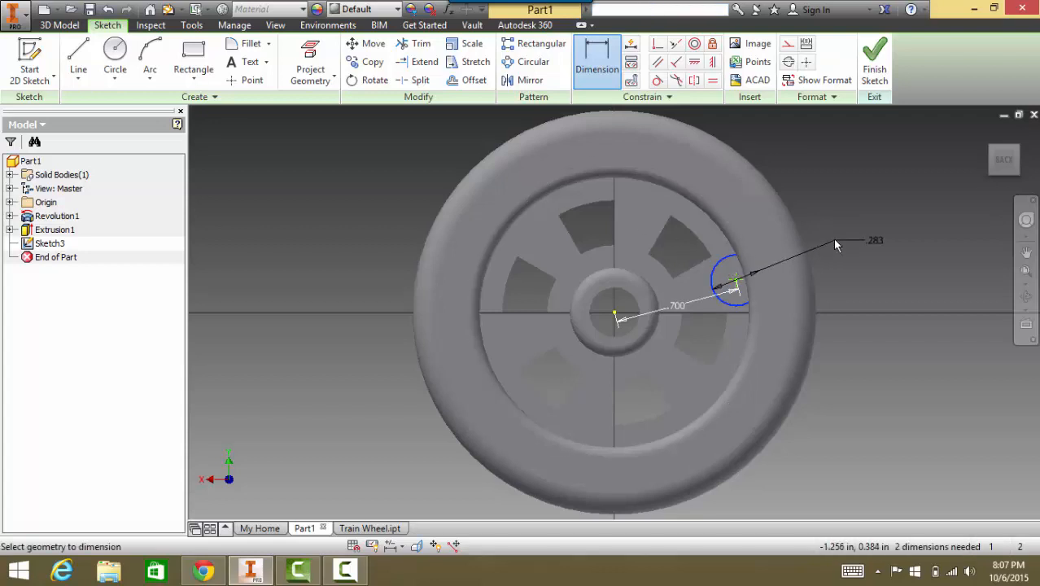
pyautogui.click(874, 249)
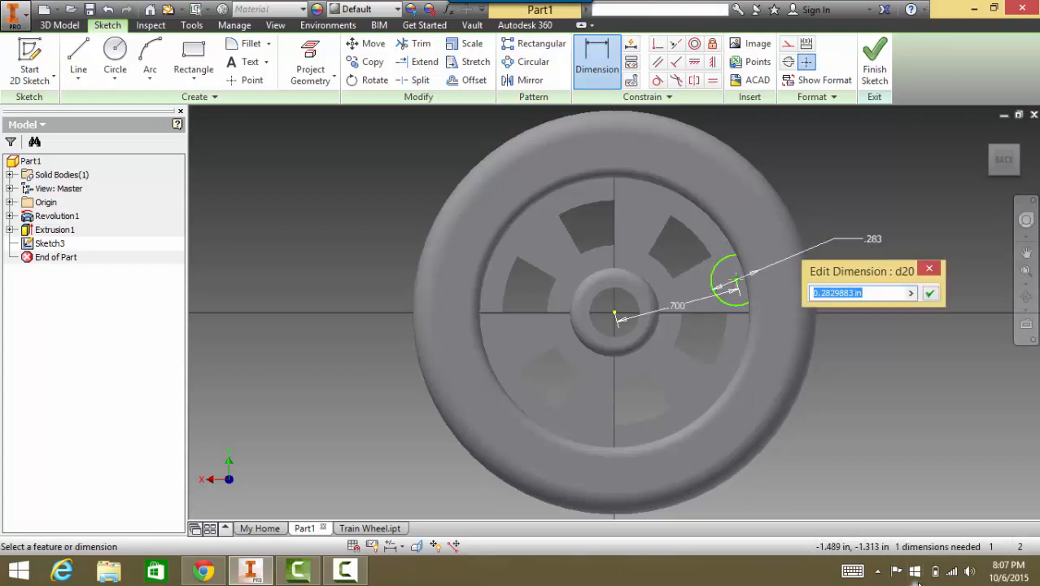
pyautogui.write('.25')
pyautogui.press('Return')
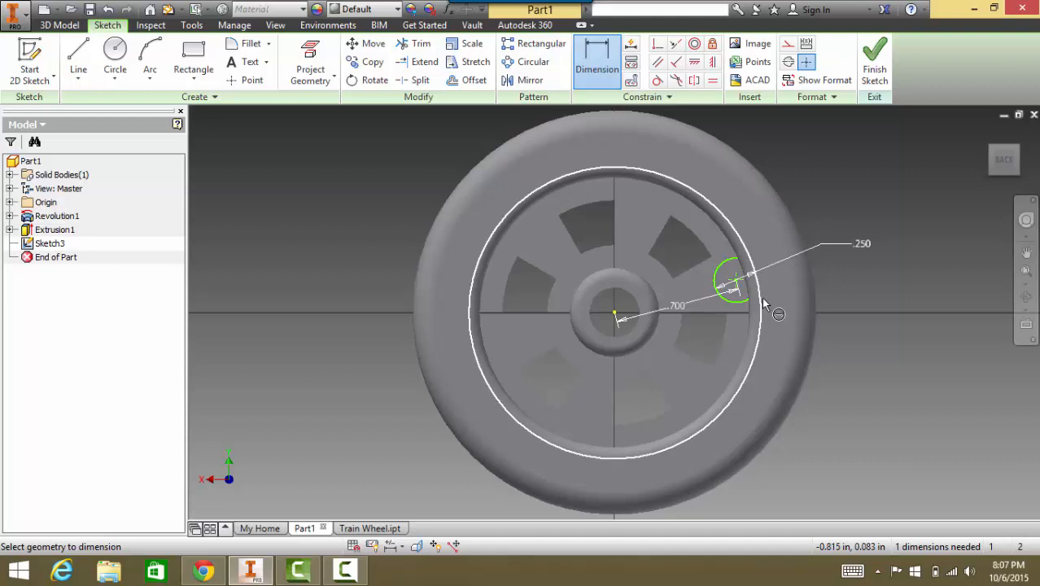
# - Finish the sketch and extrude the circle 0.375 in outward from the recessed face as a cylindrical boss
pyautogui.click(876, 70)
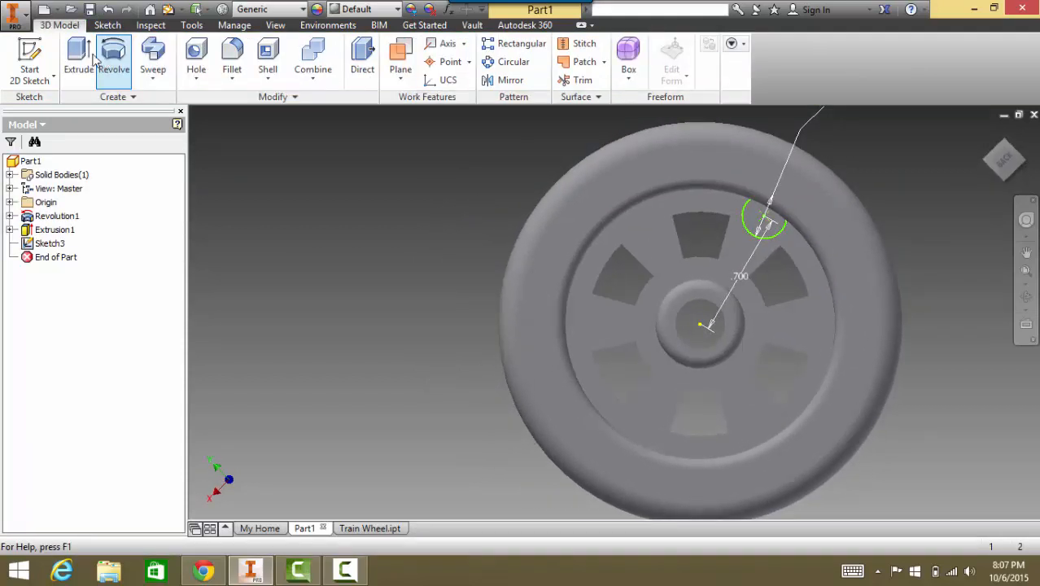
pyautogui.click(80, 64)
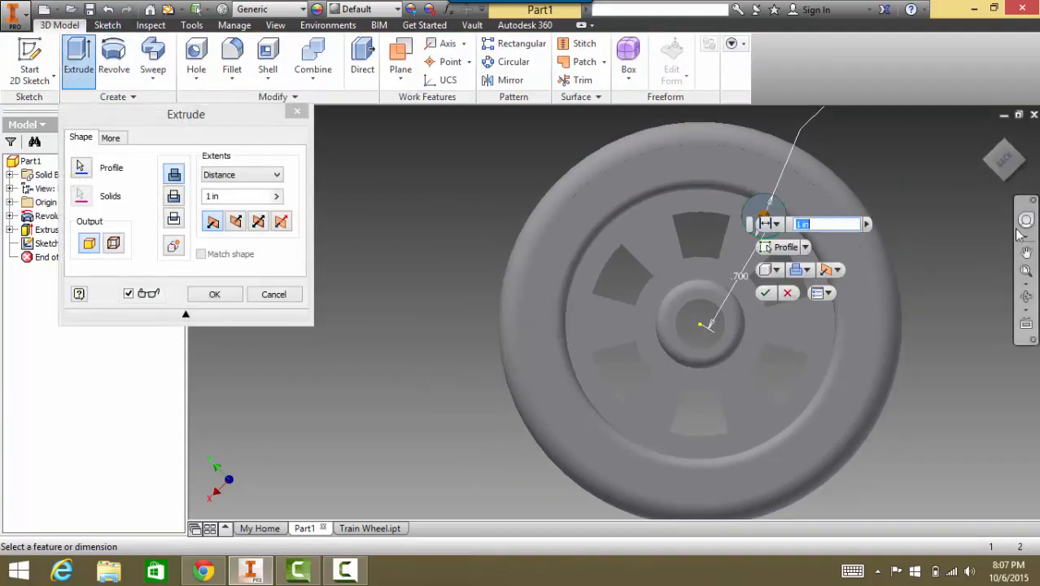
pyautogui.moveTo(1010, 168); pyautogui.dragTo(943, 179)
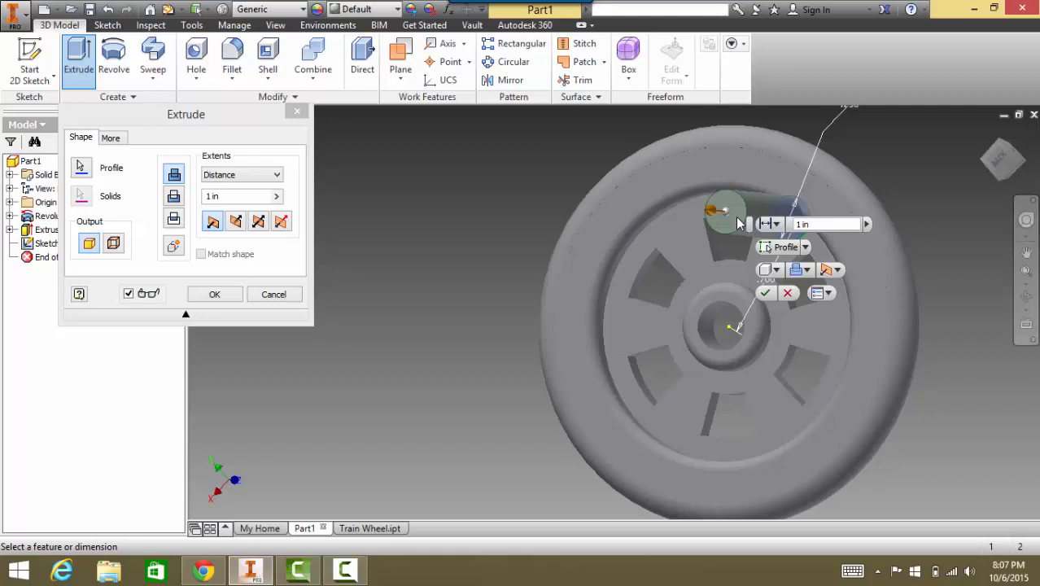
pyautogui.moveTo(823, 224); pyautogui.dragTo(770, 225)
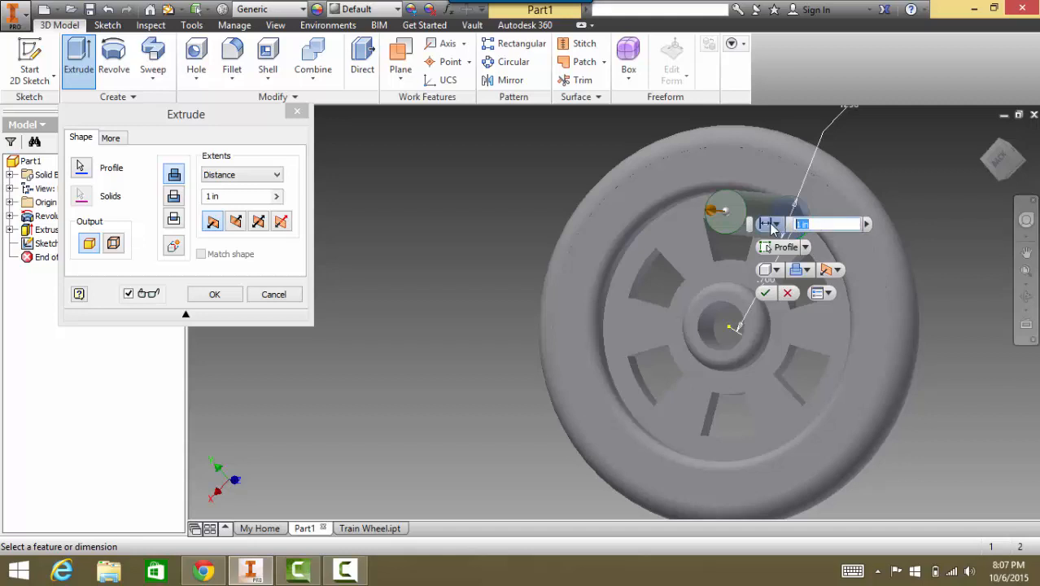
pyautogui.write('.375')
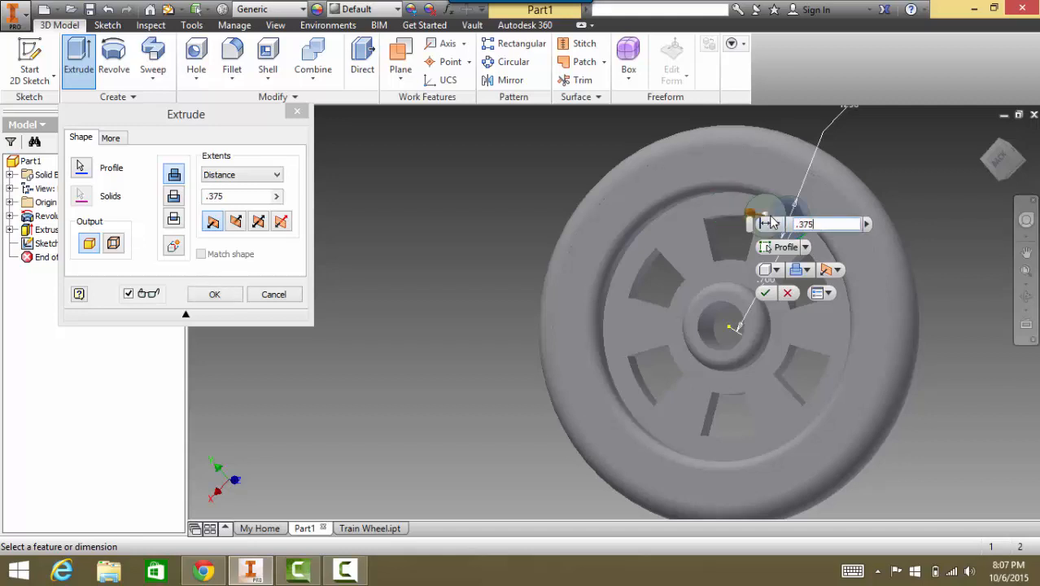
pyautogui.click(765, 292)
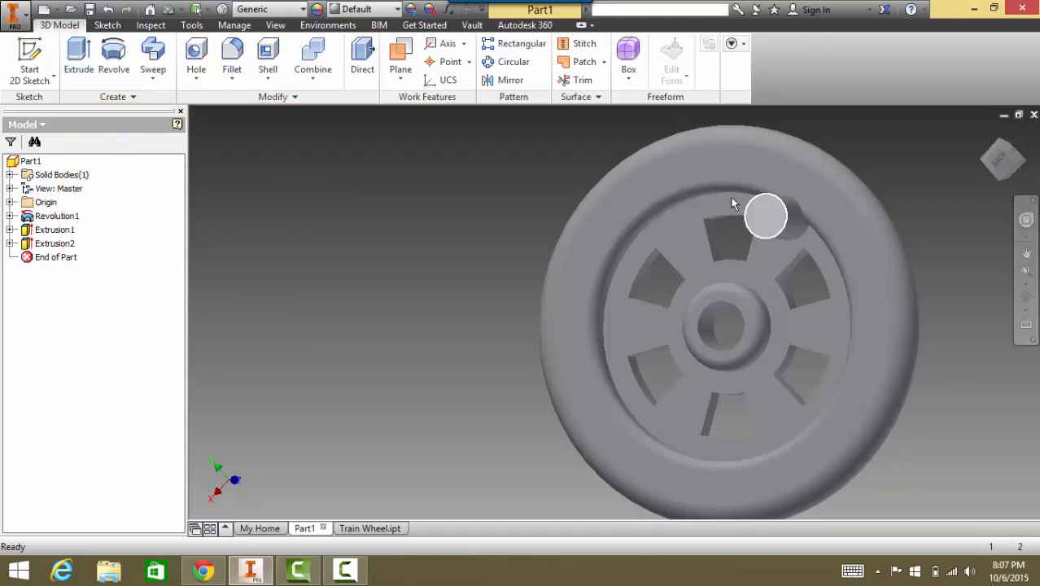
# - Start a sketch on the boss's end face and draw a concentric circle about 0.114 in in diameter
pyautogui.click(30, 61)
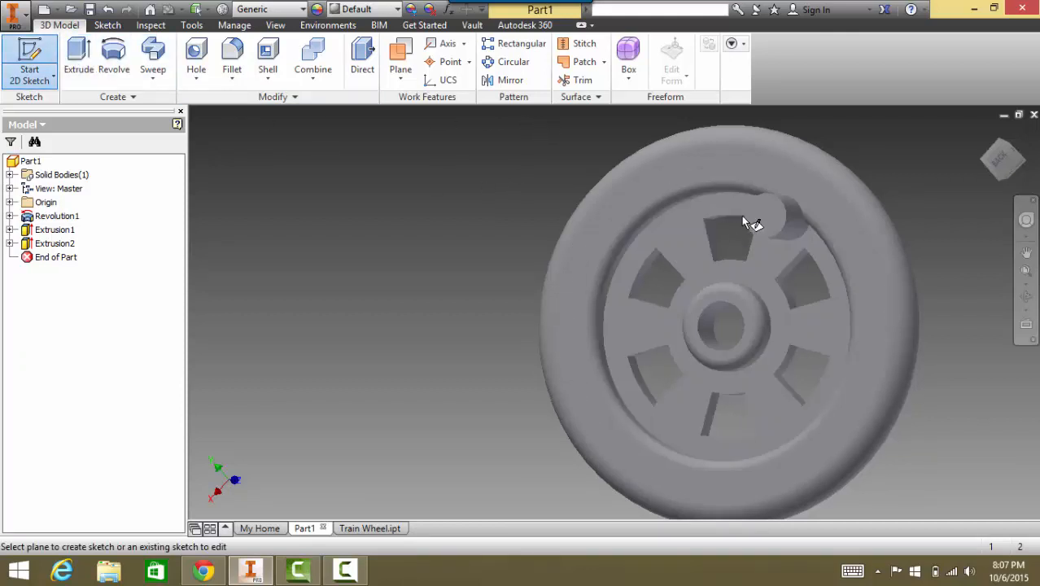
pyautogui.click(773, 218)
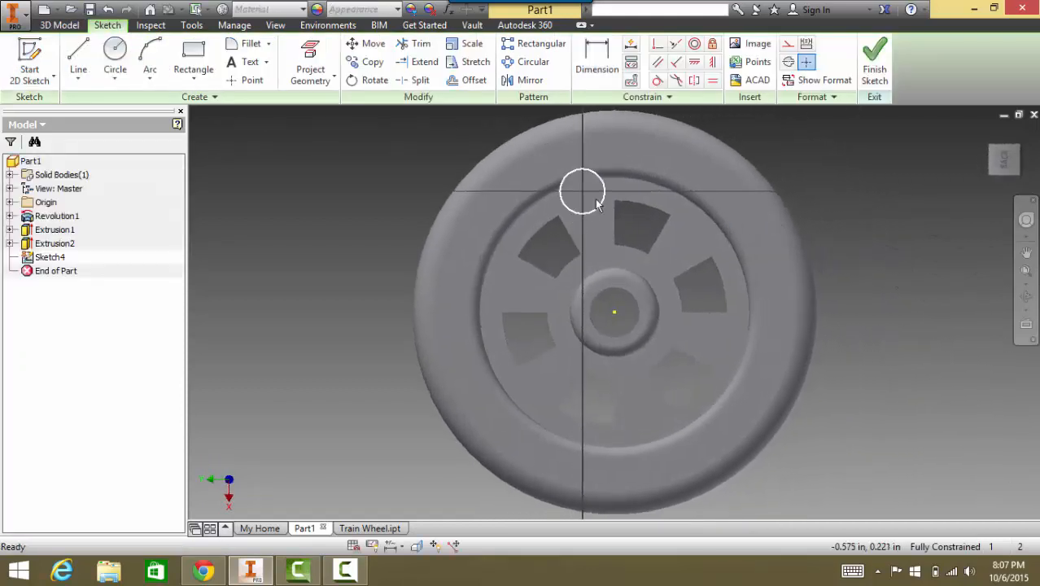
pyautogui.click(115, 57)
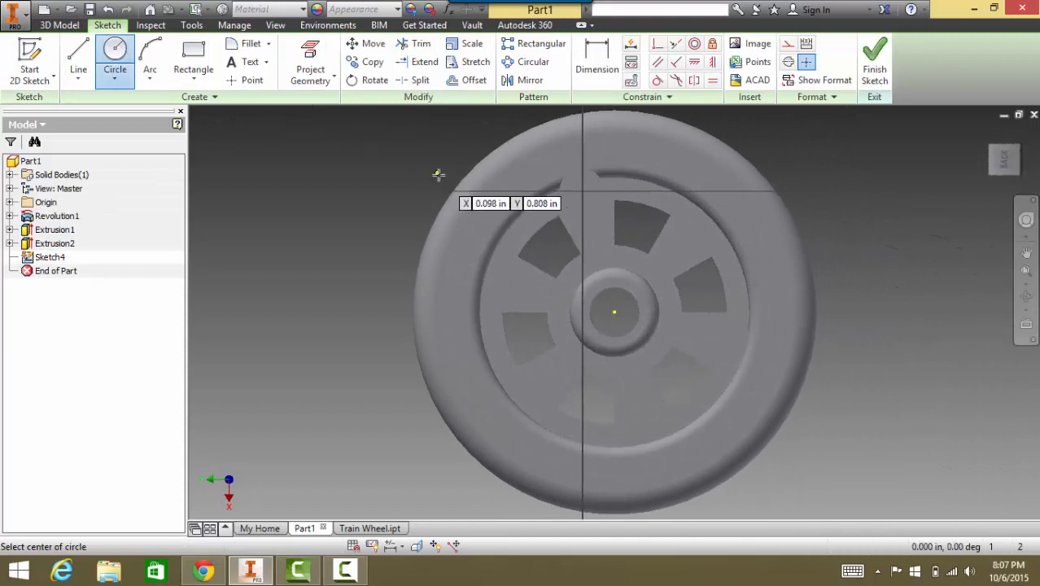
pyautogui.click(580, 192)
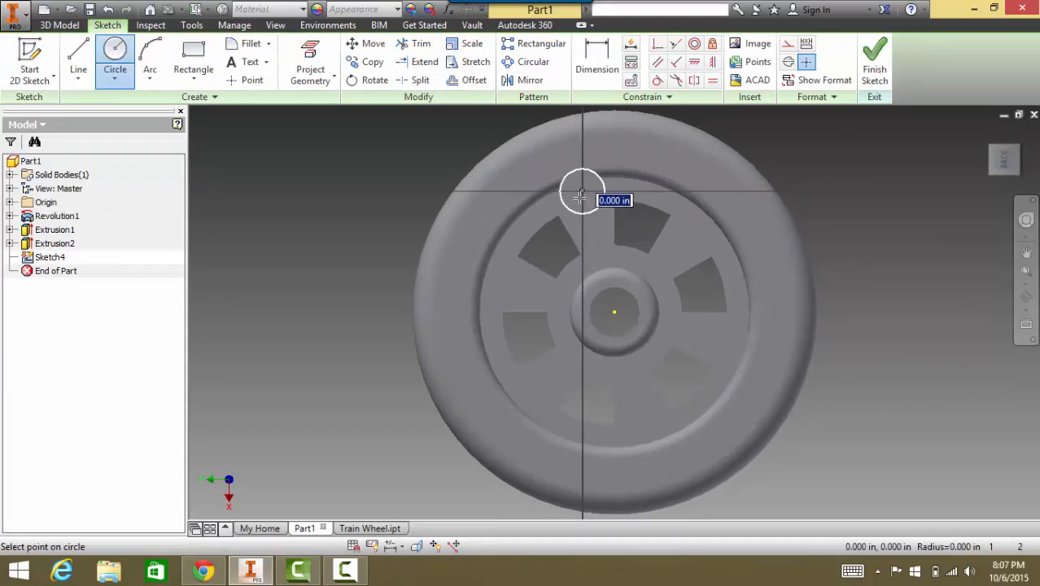
pyautogui.click(580, 197)
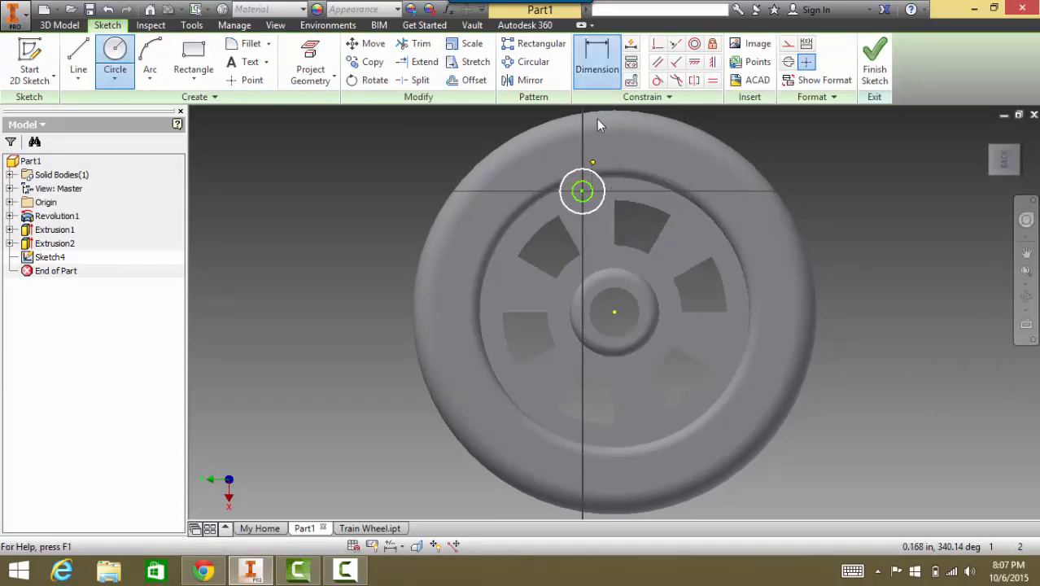
# - Dimension the small concentric circle's diameter and set it to 0.125 in
pyautogui.click(596, 61)
pyautogui.click(591, 188)
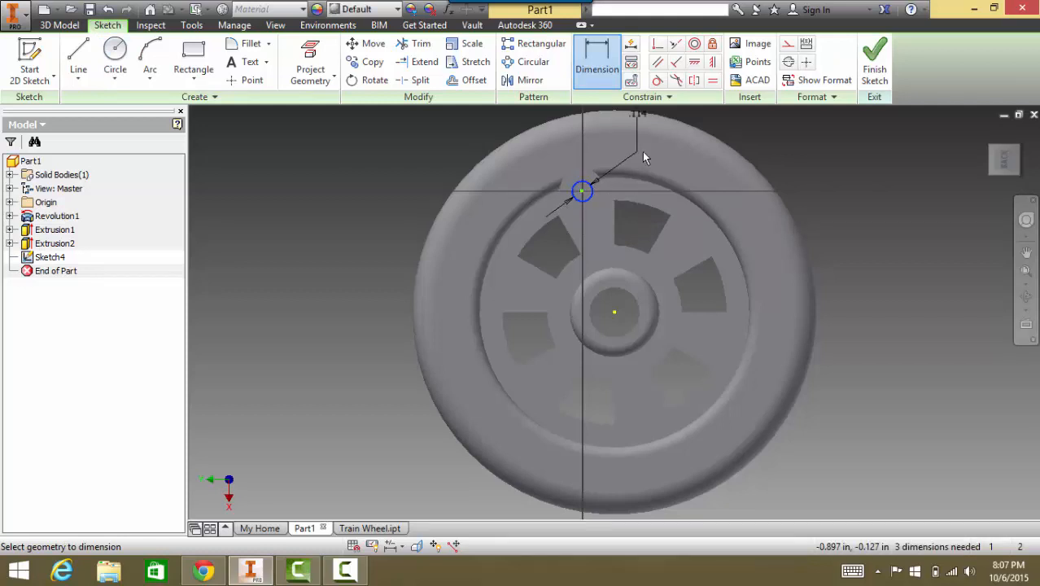
pyautogui.click(693, 176)
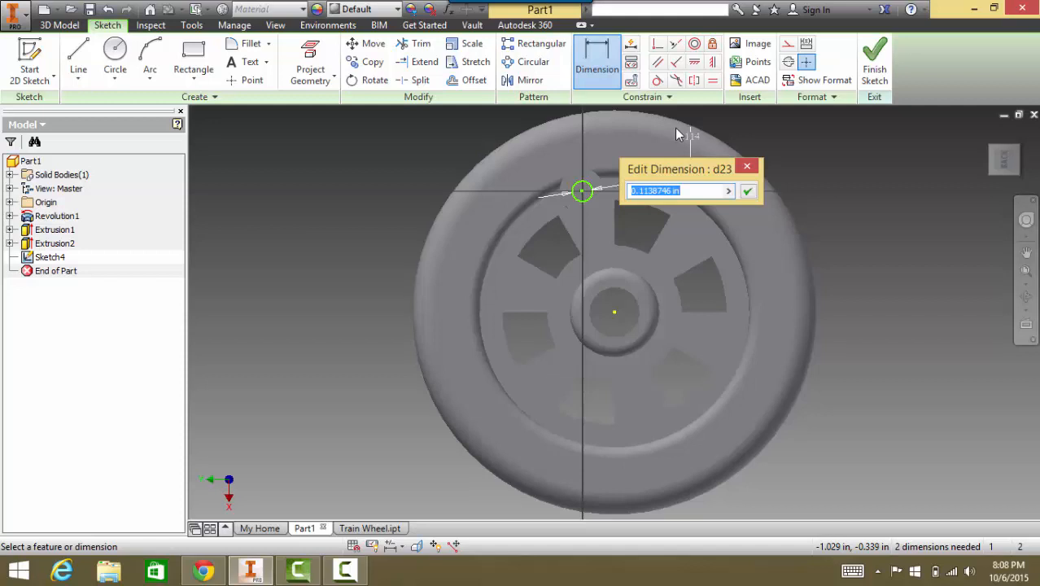
pyautogui.write('.125')
pyautogui.press('Return')
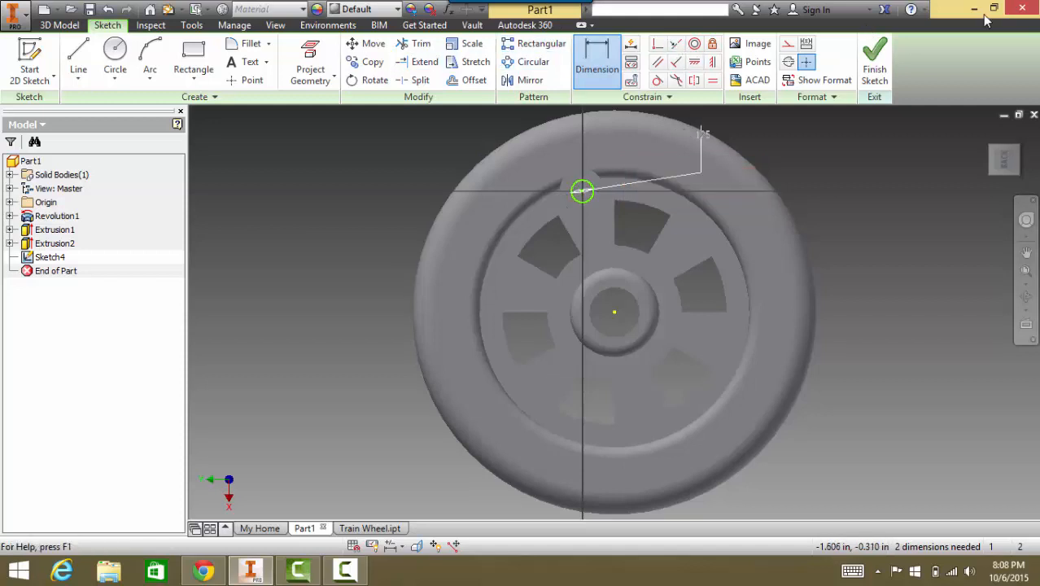
# - Finish the sketch and extrude the 0.125 in circle outward from the boss's end face as a short pin
pyautogui.click(887, 62)
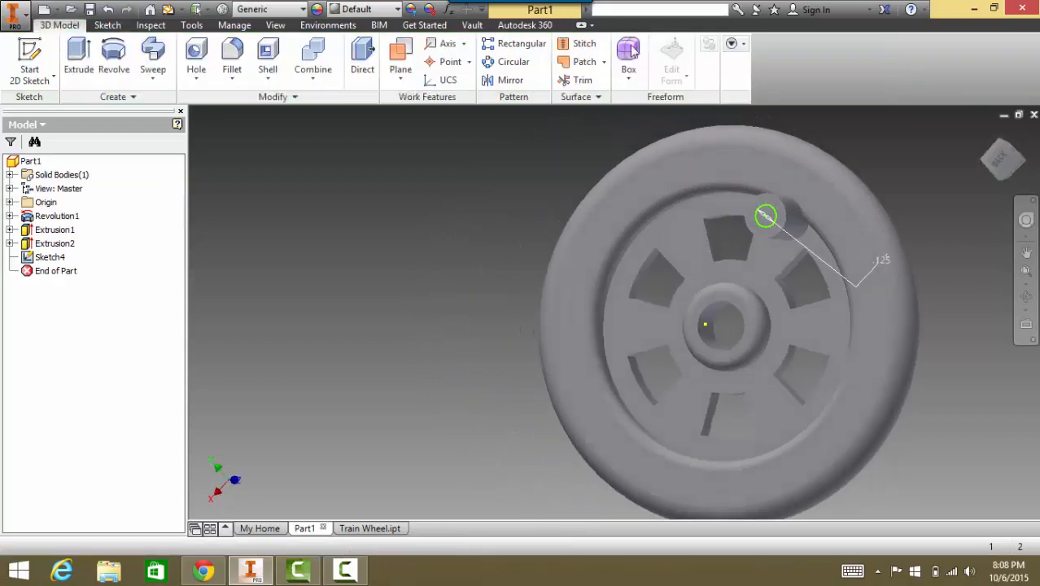
pyautogui.click(79, 55)
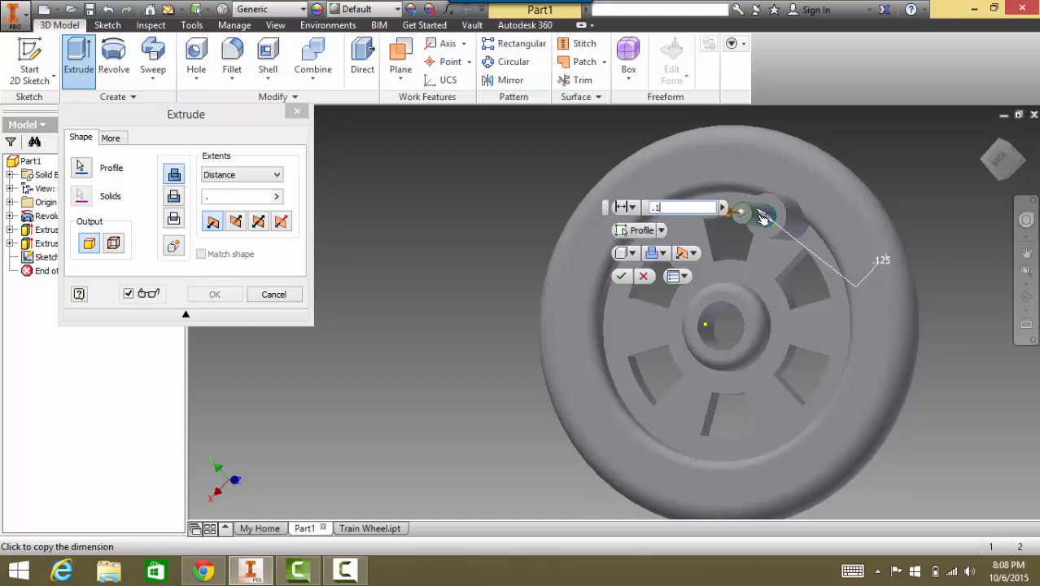
pyautogui.press('Return')
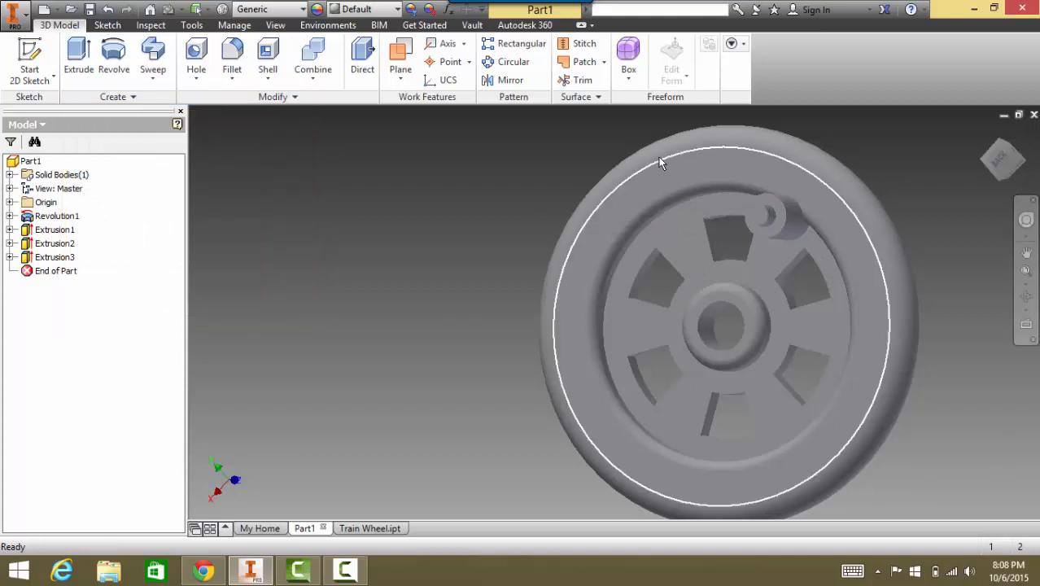
# - Start a sketch on the short pin's end face and draw a small circle centred on the pin
pyautogui.moveTo(1006, 154)
pyautogui.mouseDown()
pyautogui.moveTo(956, 155)
pyautogui.moveTo(1007, 165)
pyautogui.moveTo(988, 169)
pyautogui.mouseUp()
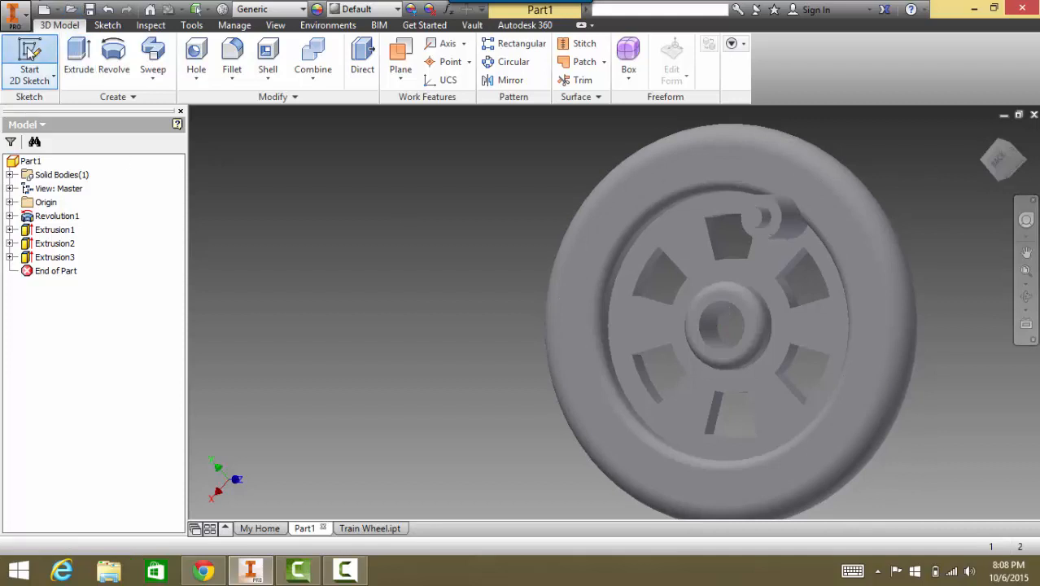
pyautogui.click(30, 51)
pyautogui.click(749, 217)
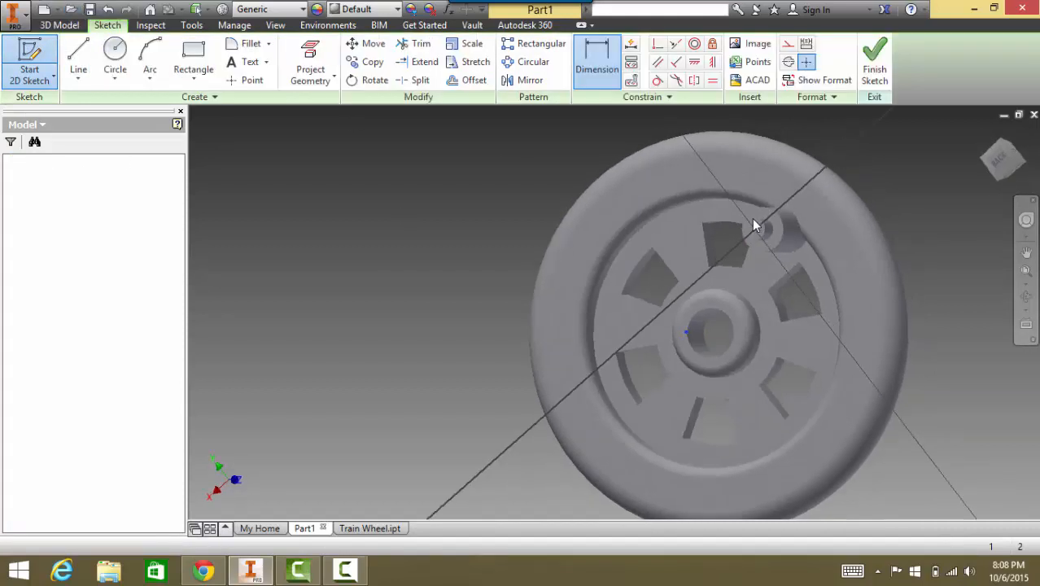
pyautogui.click(113, 48)
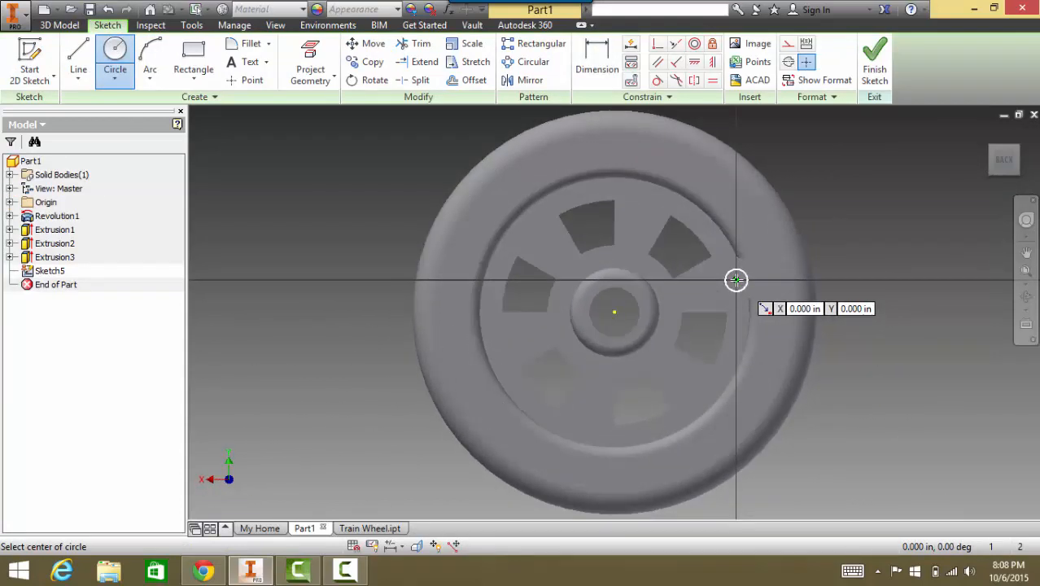
pyautogui.click(736, 280)
pyautogui.click(735, 280)
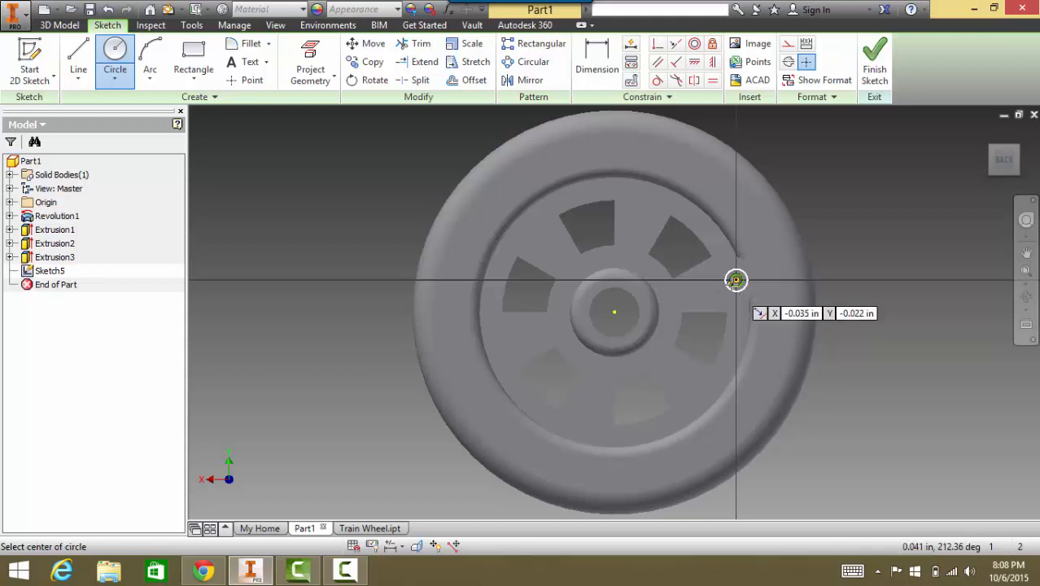
# - Dimension the diameter of the small circle on the pin's end face and set it to 0.0625 in
pyautogui.scroll(3, 735, 280)
pyautogui.scroll(-5, 734, 279)
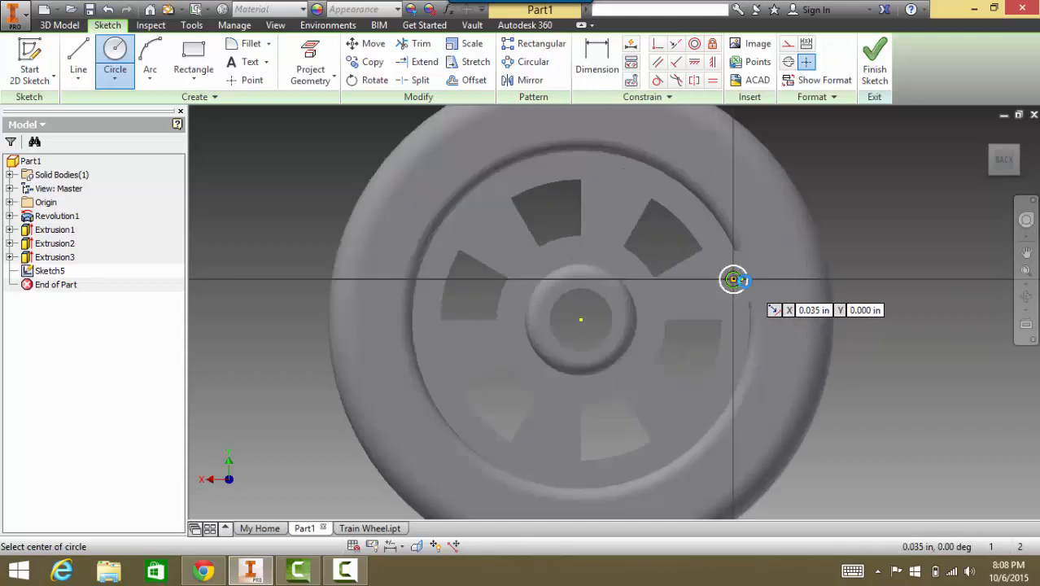
pyautogui.scroll(-4, 744, 282)
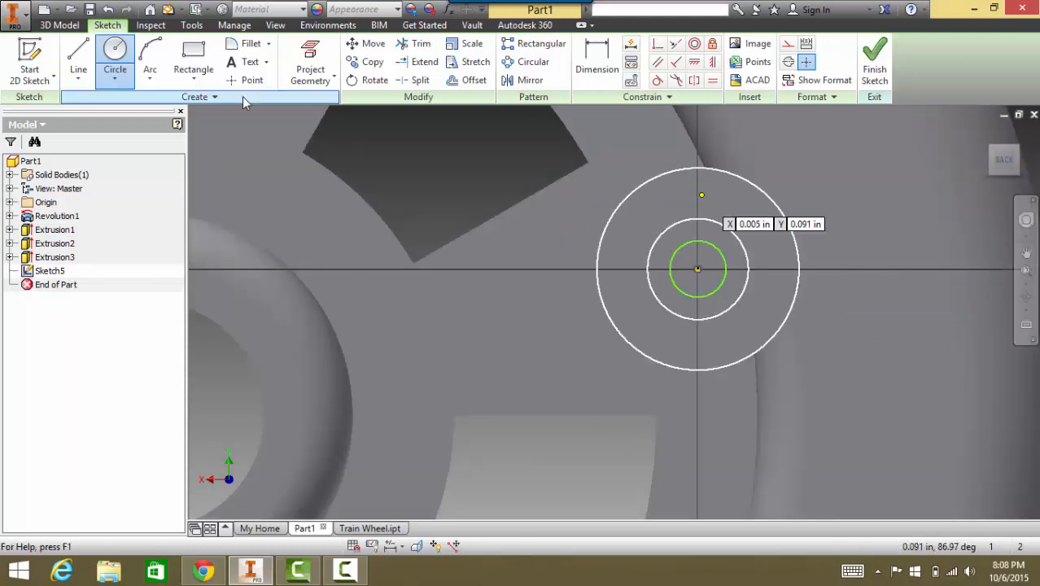
pyautogui.click(597, 65)
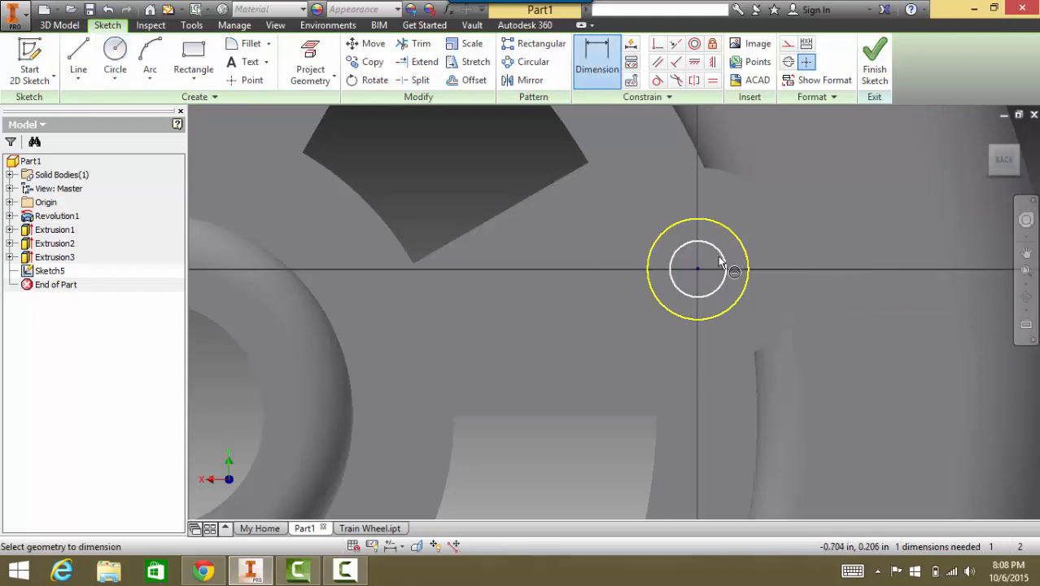
pyautogui.click(724, 258)
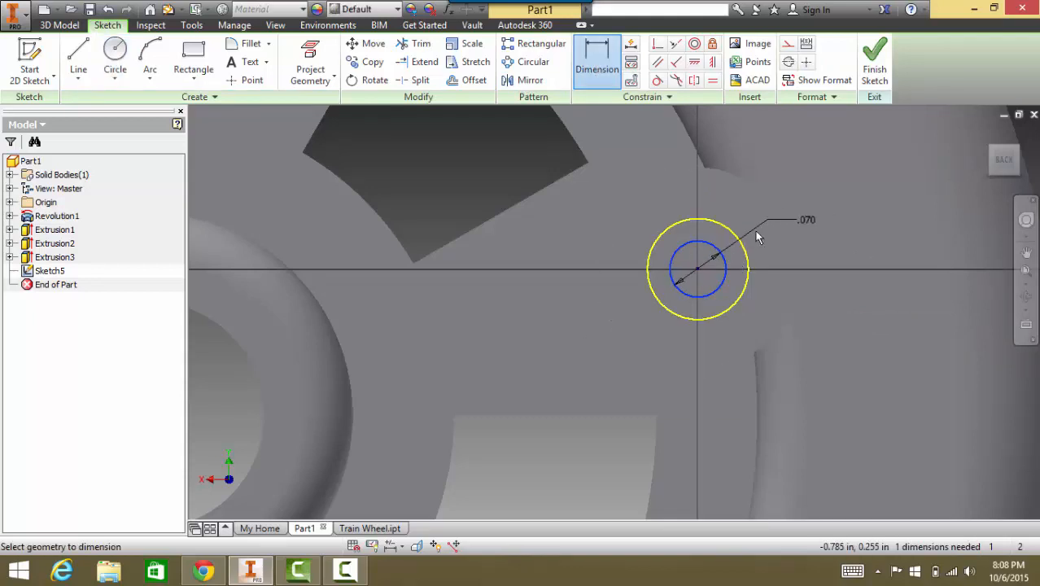
pyautogui.click(793, 199)
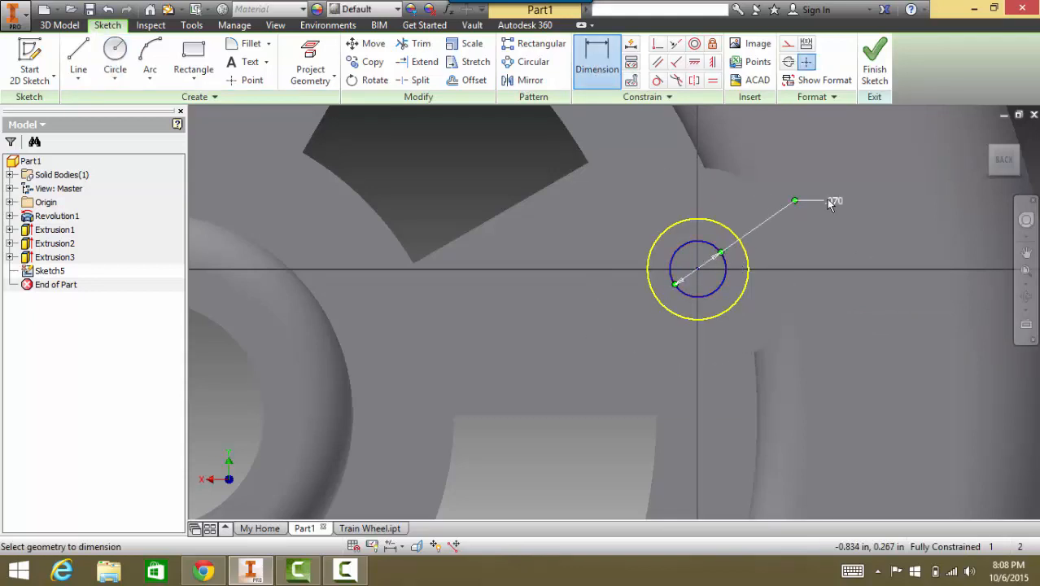
pyautogui.click(830, 203)
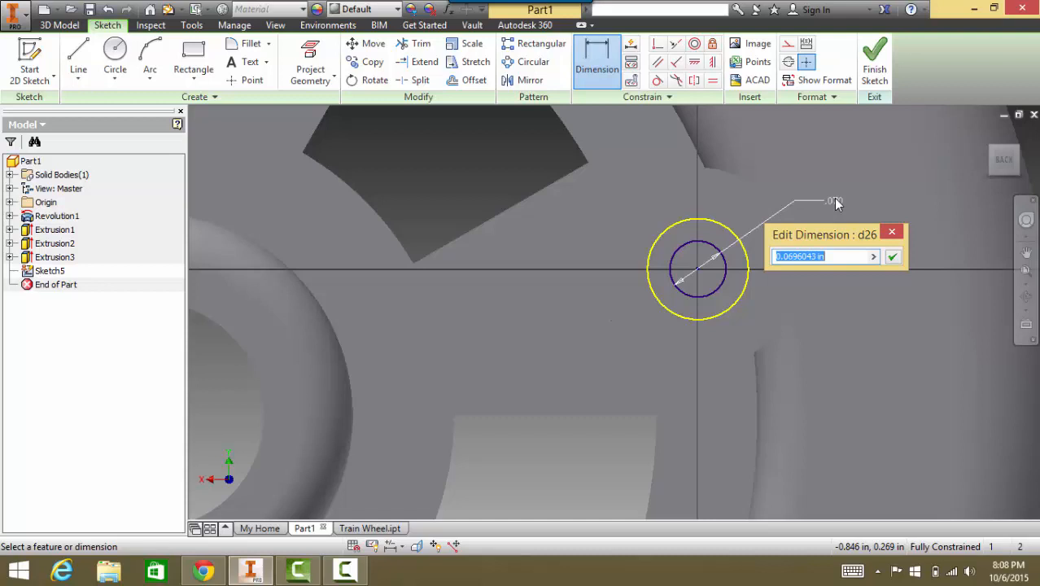
pyautogui.write('.0625')
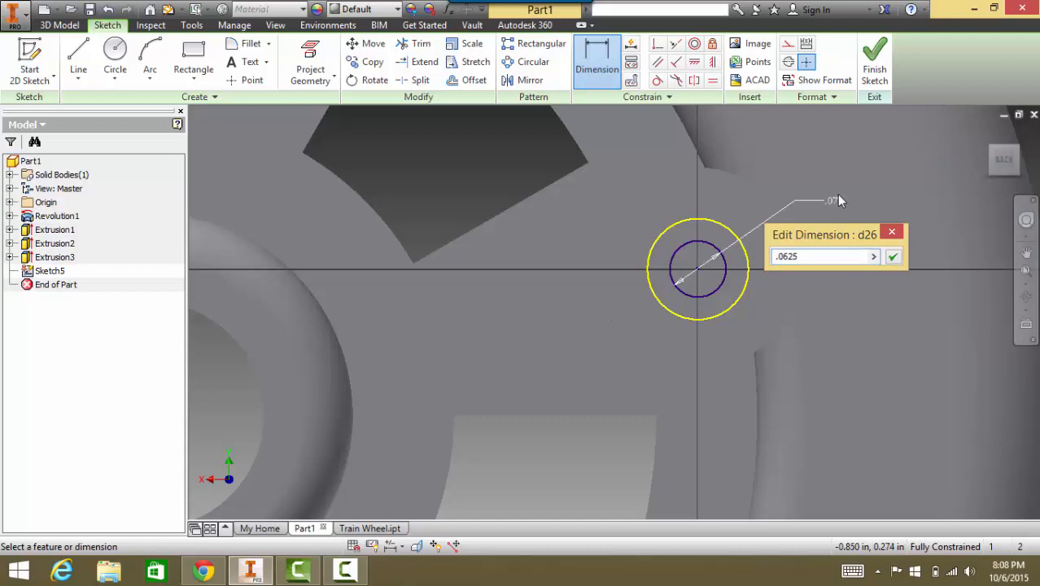
pyautogui.press('Return')
# - Finish the sketch and cut-extrude the 0.0625 in circle 0.25 in deep into the crank pin
pyautogui.click(876, 63)
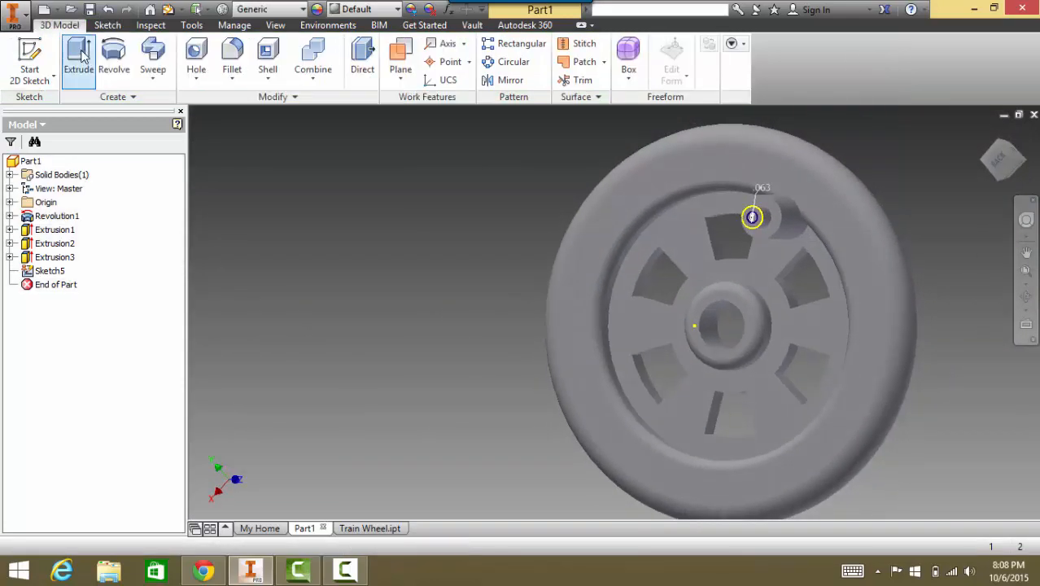
pyautogui.click(79, 61)
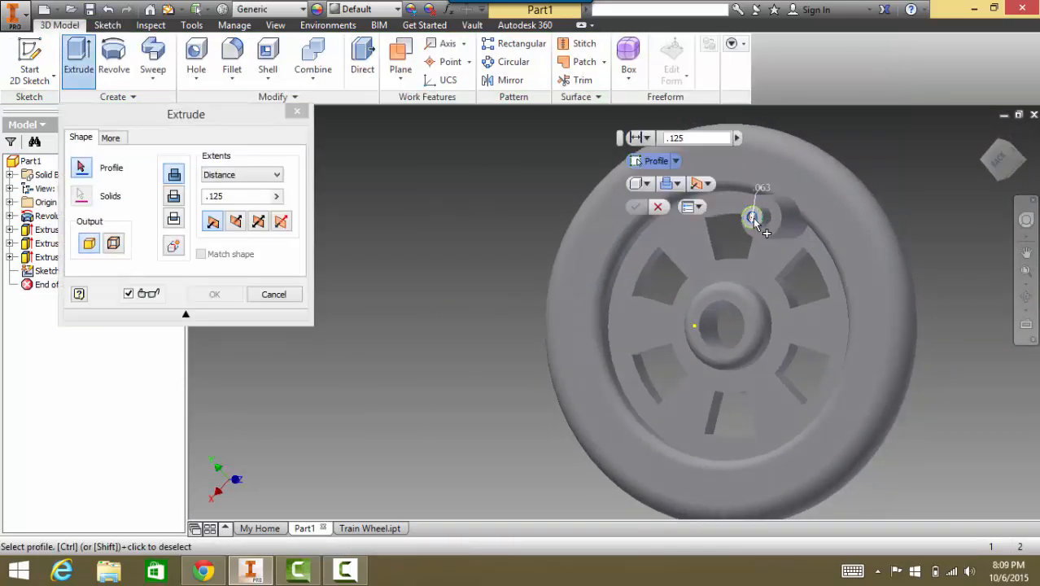
pyautogui.scroll(4, 752, 218)
pyautogui.scroll(2, 752, 221)
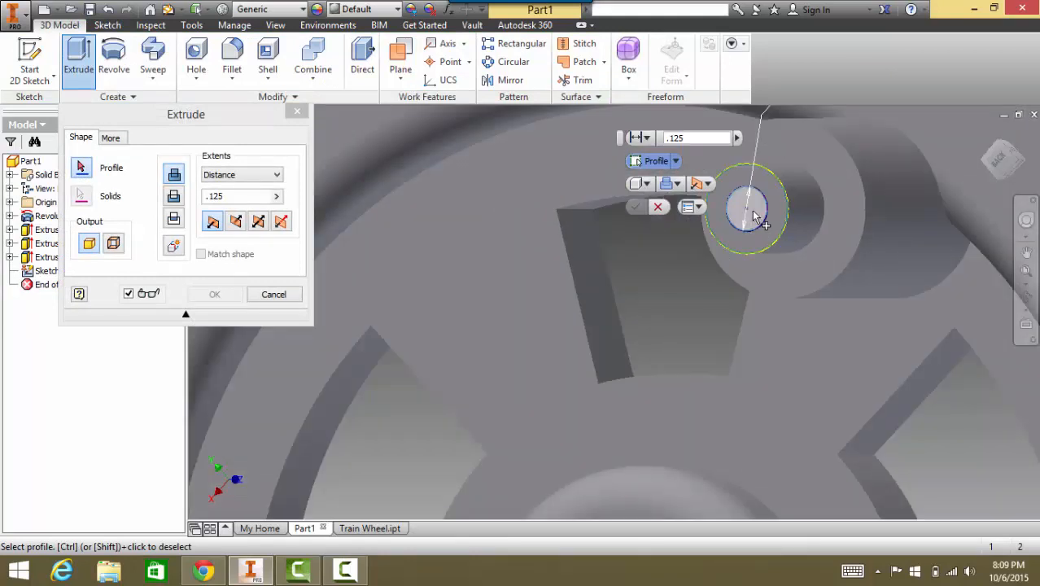
pyautogui.click(754, 216)
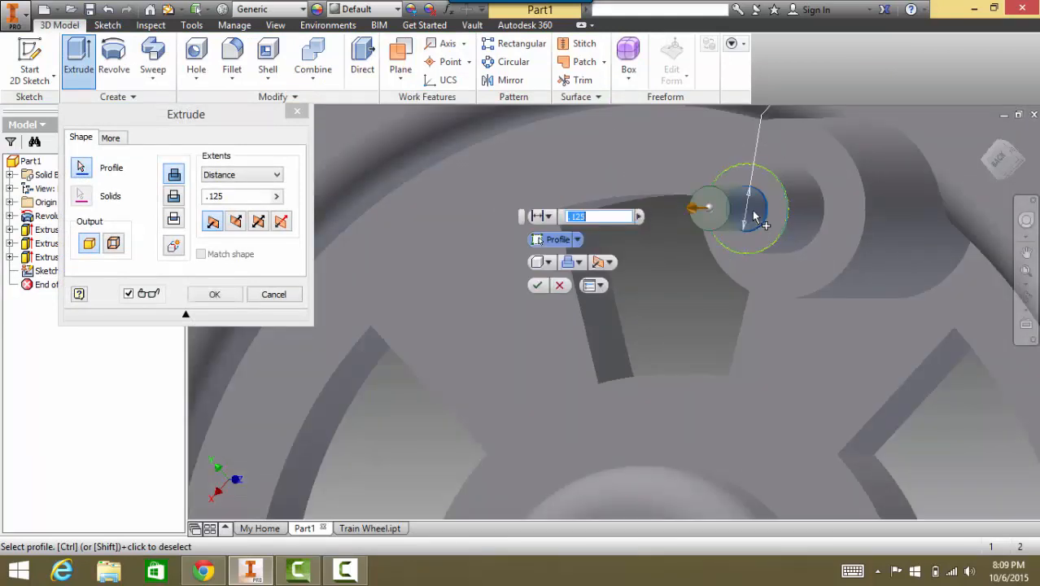
pyautogui.click(174, 200)
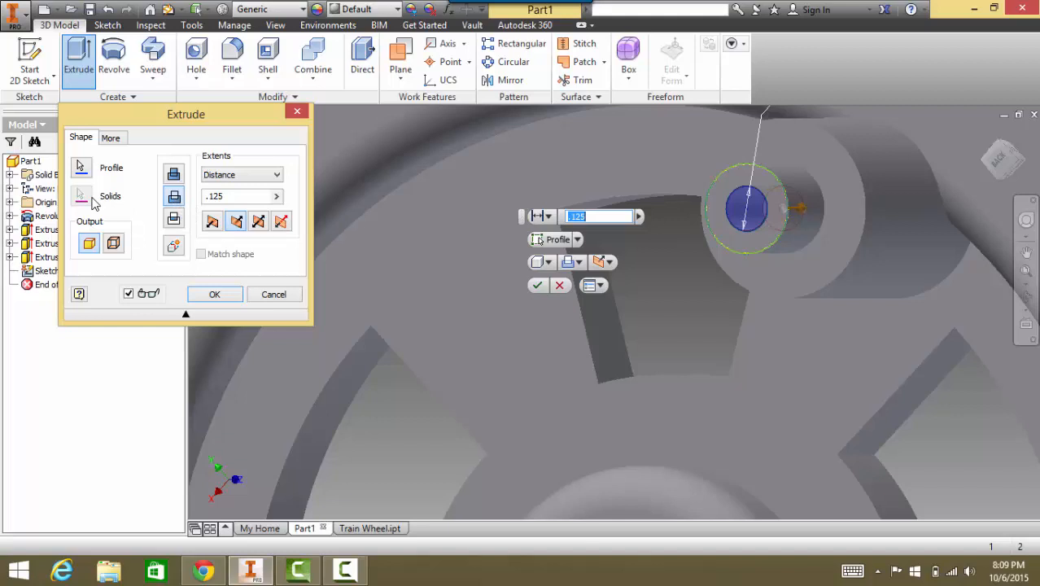
pyautogui.click(233, 196)
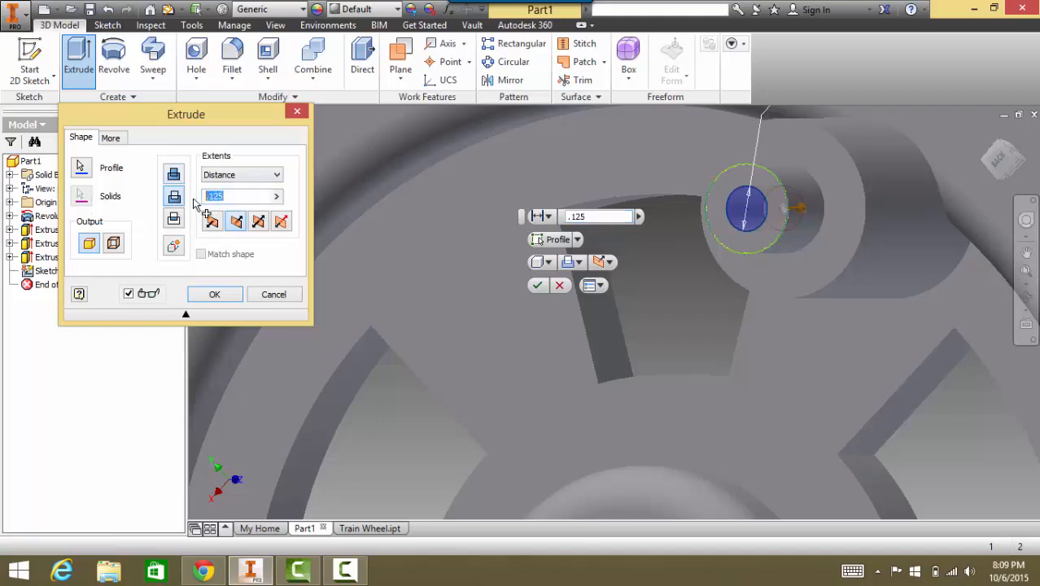
pyautogui.write('.')
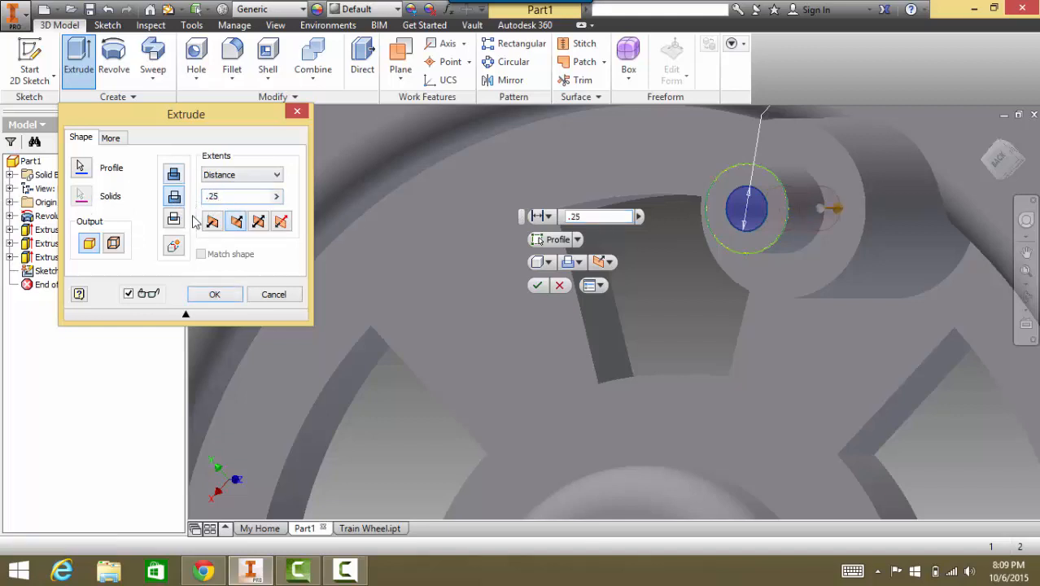
pyautogui.click(537, 285)
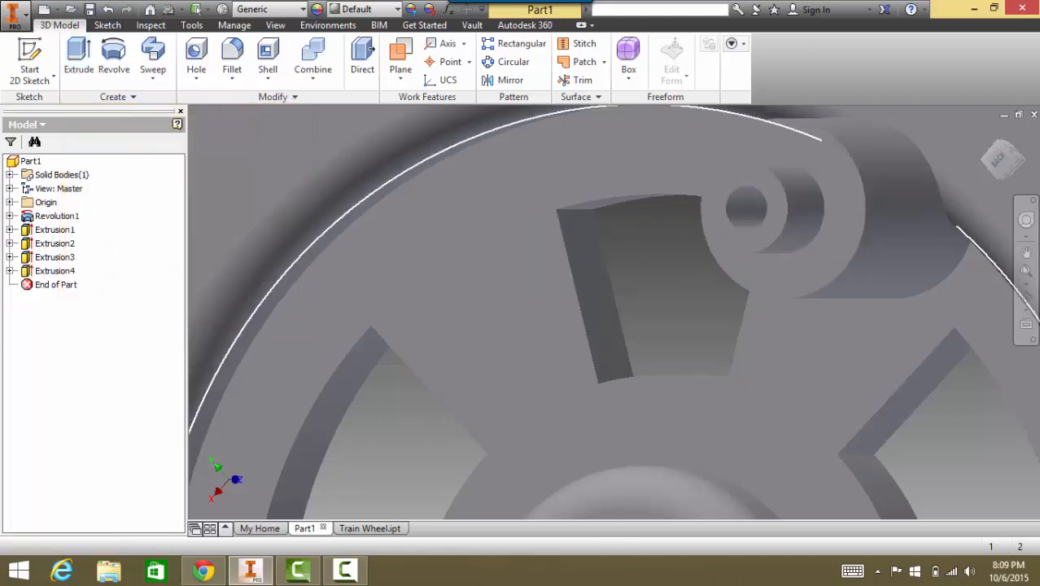
# - Examine the whole wheel and the drilled crank pin up close and from several angles
pyautogui.scroll(-4, 765, 452)
pyautogui.scroll(5, 767, 445)
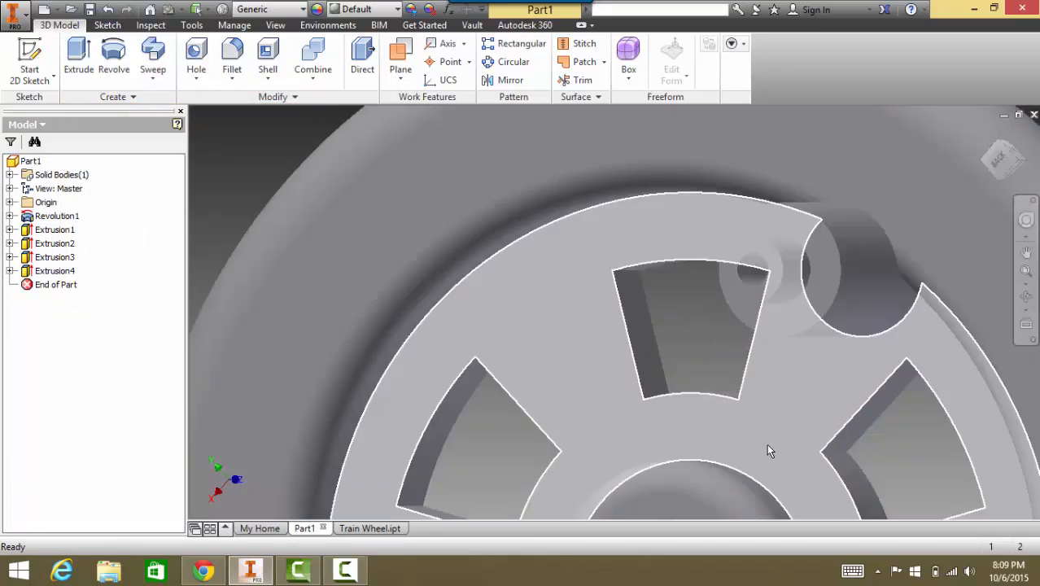
pyautogui.scroll(5, 768, 445)
pyautogui.moveTo(772, 389); pyautogui.dragTo(686, 244, button='middle')
pyautogui.scroll(3, 672, 408)
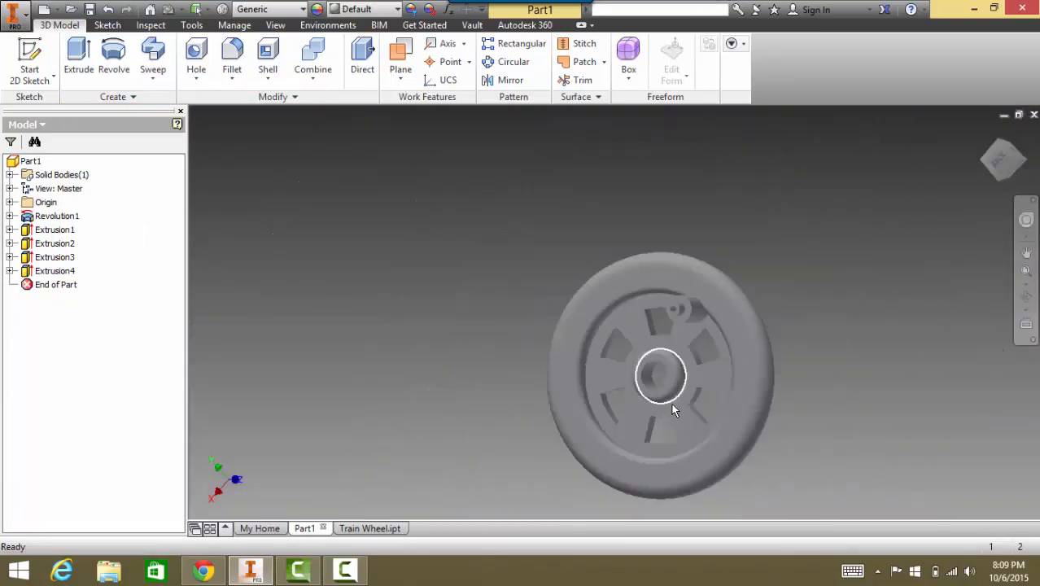
pyautogui.scroll(-4, 673, 406)
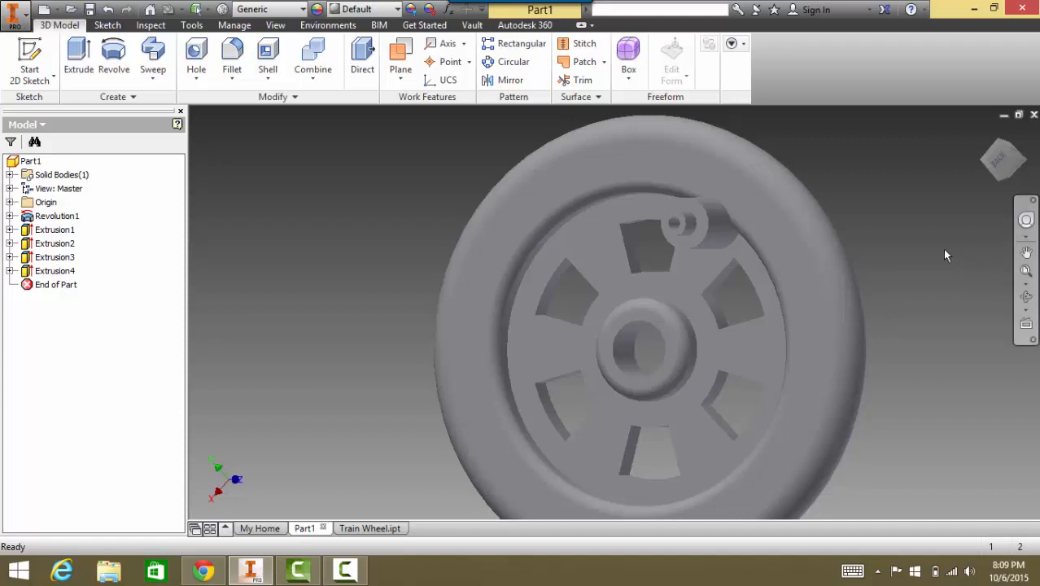
pyautogui.scroll(-3, 928, 251)
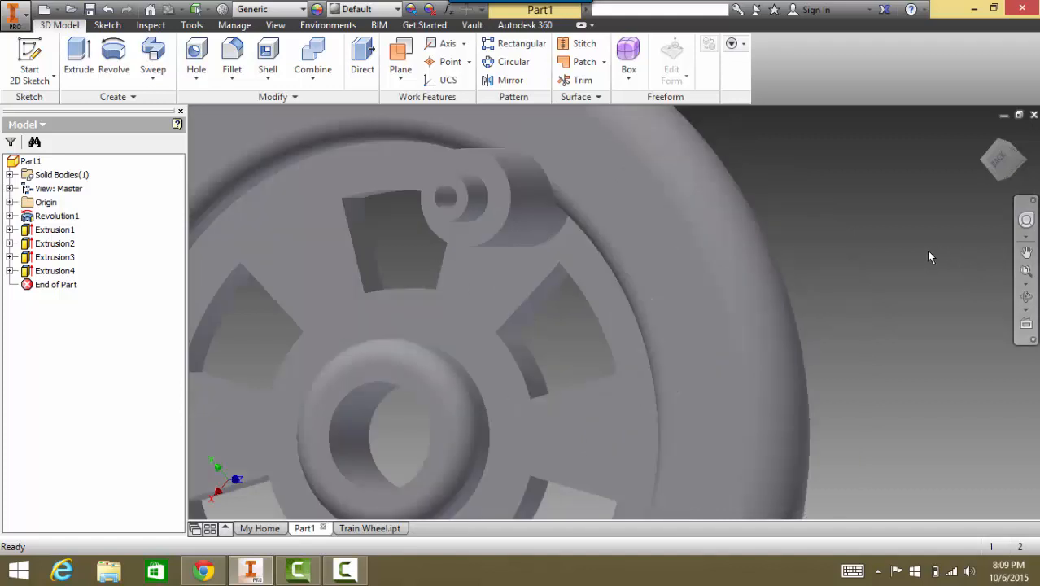
pyautogui.scroll(4, 926, 260)
pyautogui.moveTo(840, 340); pyautogui.dragTo(675, 364, button='middle')
pyautogui.scroll(3, 680, 363)
pyautogui.scroll(-3, 870, 304)
pyautogui.scroll(3, 872, 309)
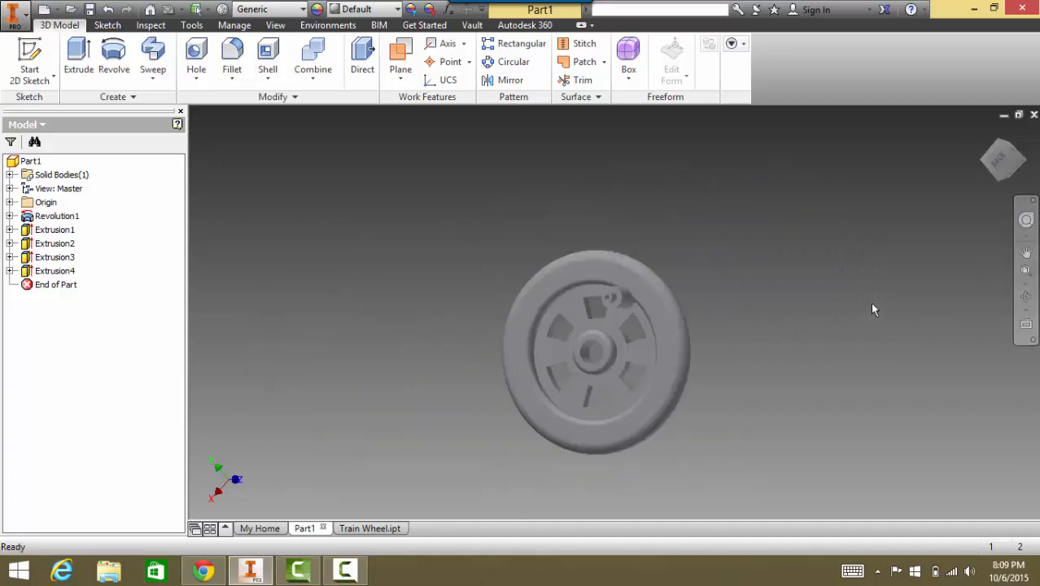
pyautogui.scroll(-3, 595, 324)
pyautogui.scroll(1, 574, 358)
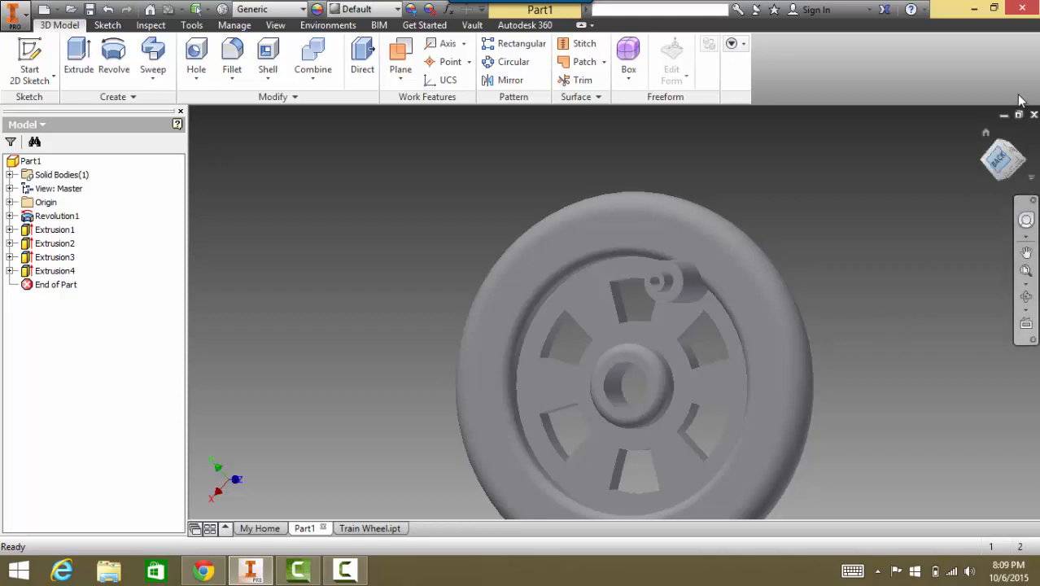
pyautogui.moveTo(989, 161)
pyautogui.mouseDown()
pyautogui.moveTo(964, 163)
pyautogui.moveTo(986, 161)
pyautogui.moveTo(970, 159)
pyautogui.moveTo(974, 180)
pyautogui.moveTo(948, 171)
pyautogui.mouseUp()
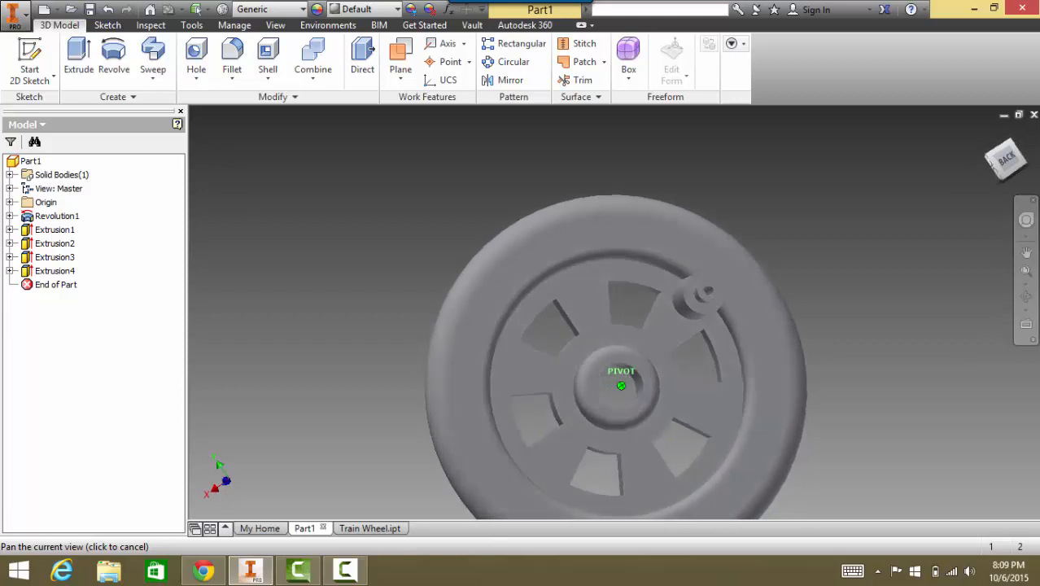
pyautogui.keyDown('shift'); pyautogui.moveTo(621, 386); pyautogui.dragTo(556, 386, button='middle'); pyautogui.keyUp('shift')
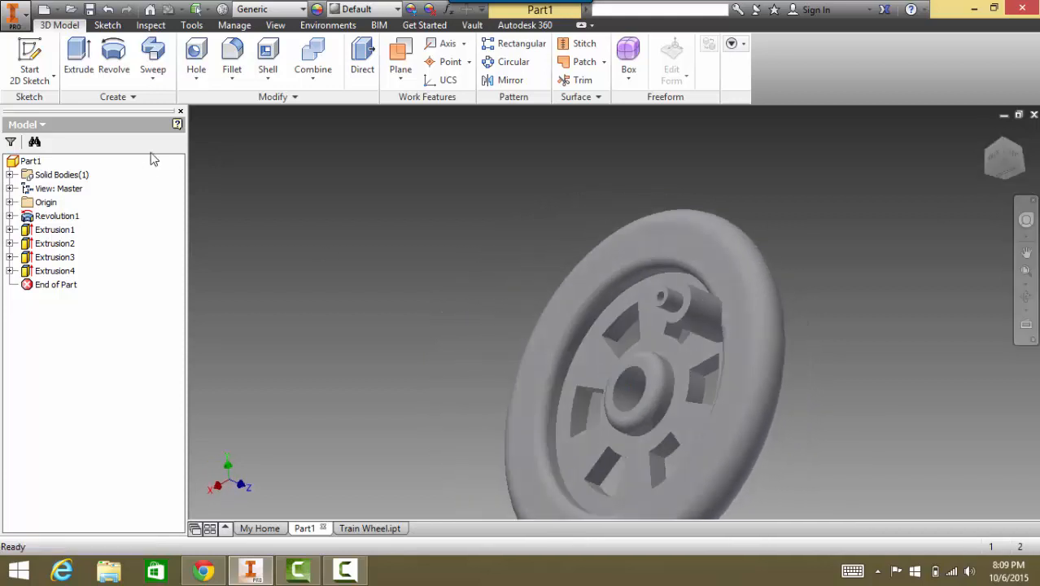
# - Apply the Bronze, Cast material from the Inventor Material Library to the wheel and view it from other angles
pyautogui.click(192, 25)
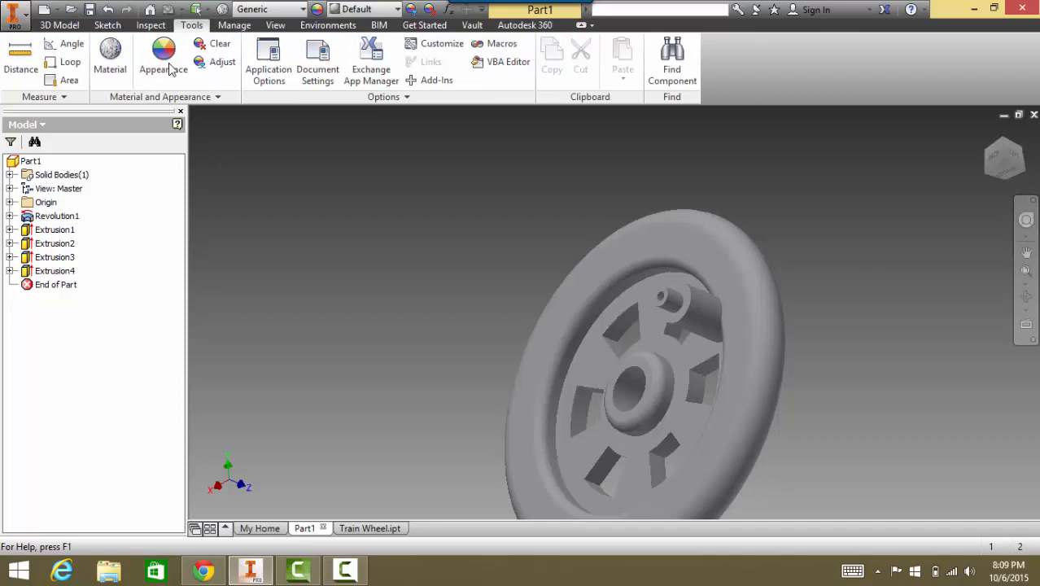
pyautogui.click(118, 55)
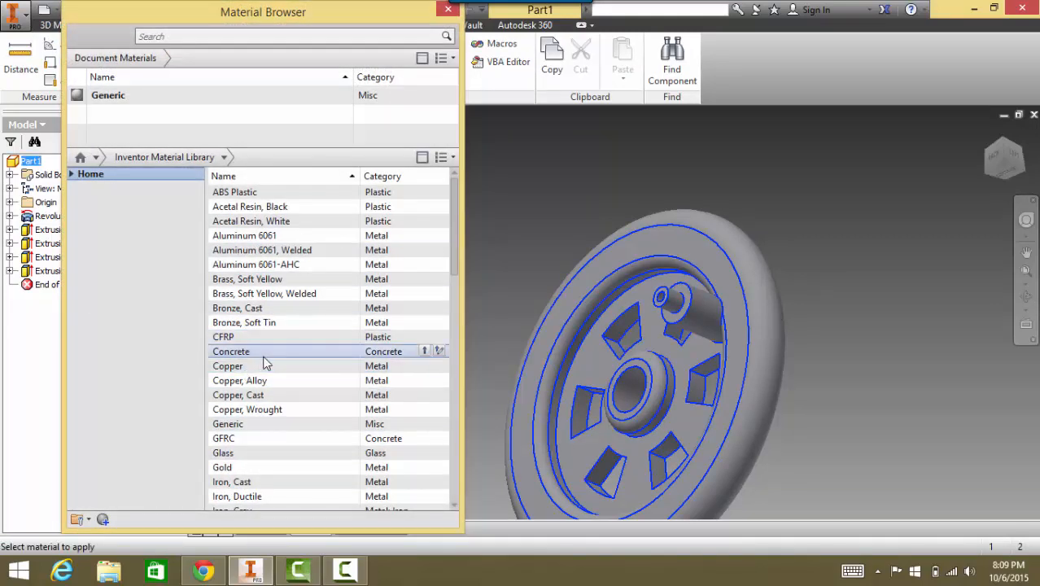
pyautogui.click(270, 310)
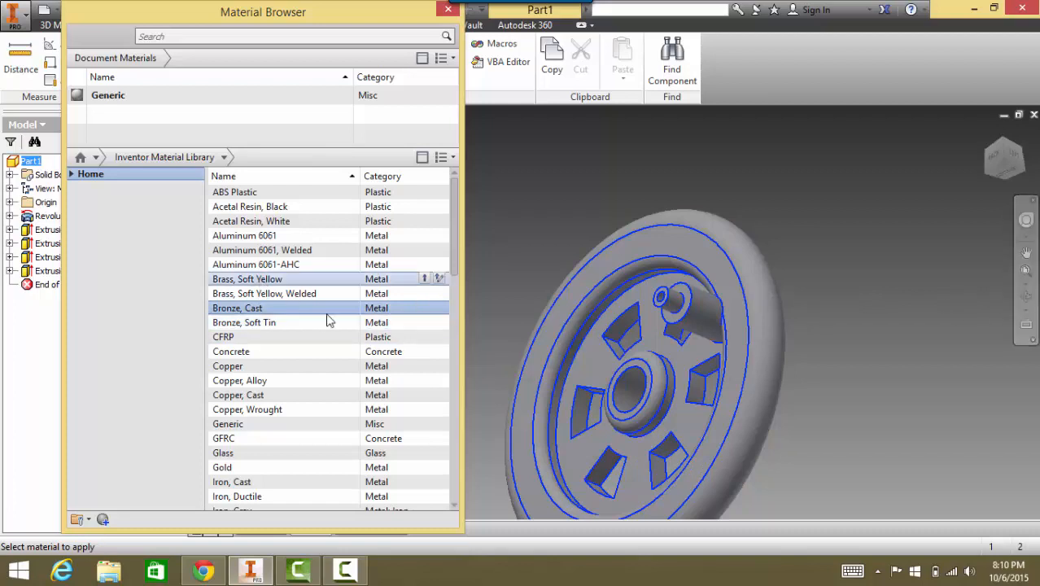
pyautogui.click(424, 309)
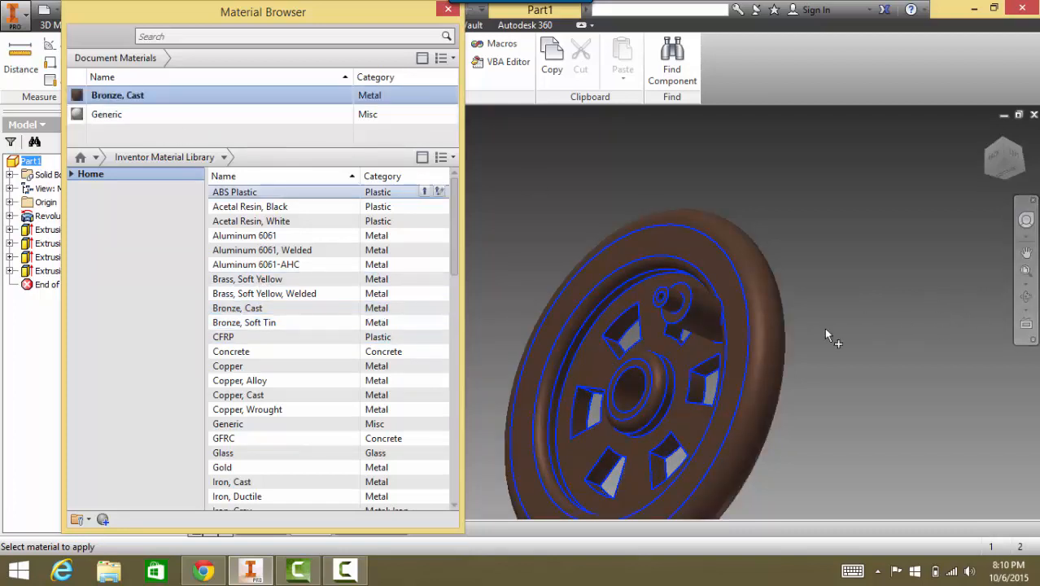
pyautogui.click(449, 15)
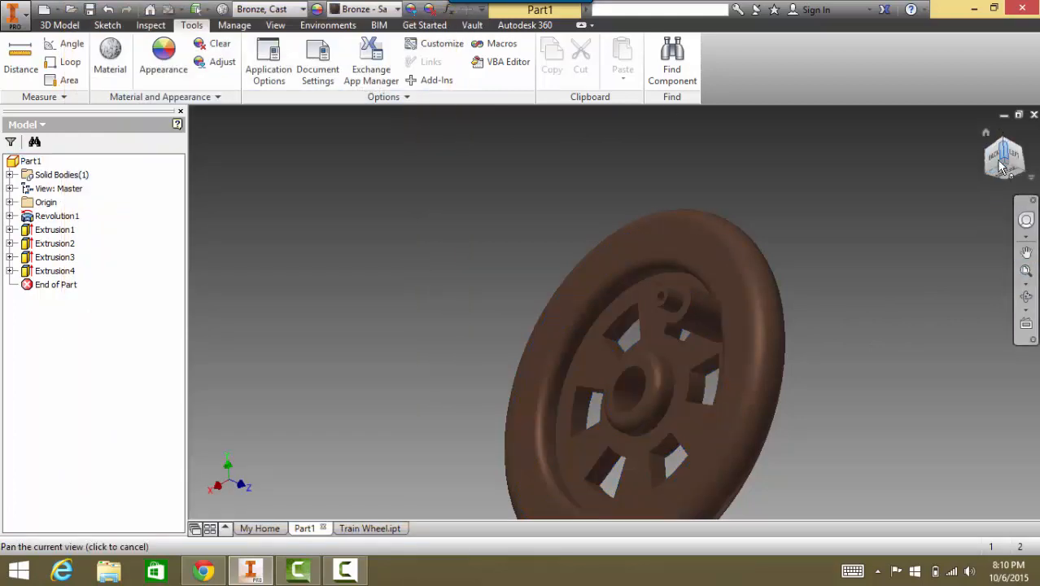
pyautogui.moveTo(1000, 166)
pyautogui.mouseDown()
pyautogui.moveTo(960, 163)
pyautogui.moveTo(964, 204)
pyautogui.moveTo(1000, 195)
pyautogui.moveTo(976, 155)
pyautogui.moveTo(1000, 167)
pyautogui.mouseUp()
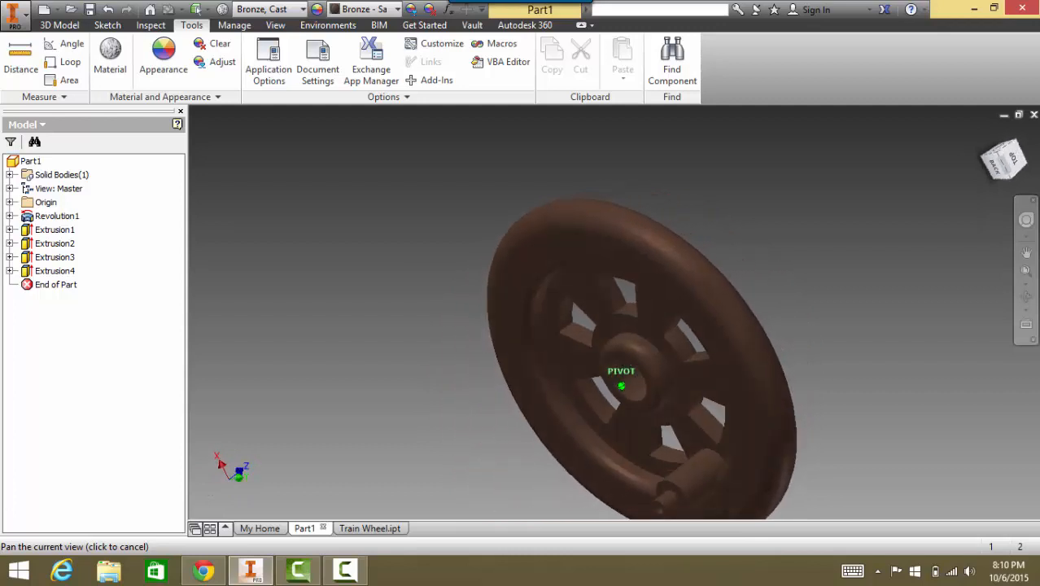
pyautogui.keyDown('shift'); pyautogui.moveTo(602, 374); pyautogui.dragTo(620, 302, button='middle'); pyautogui.keyUp('shift')
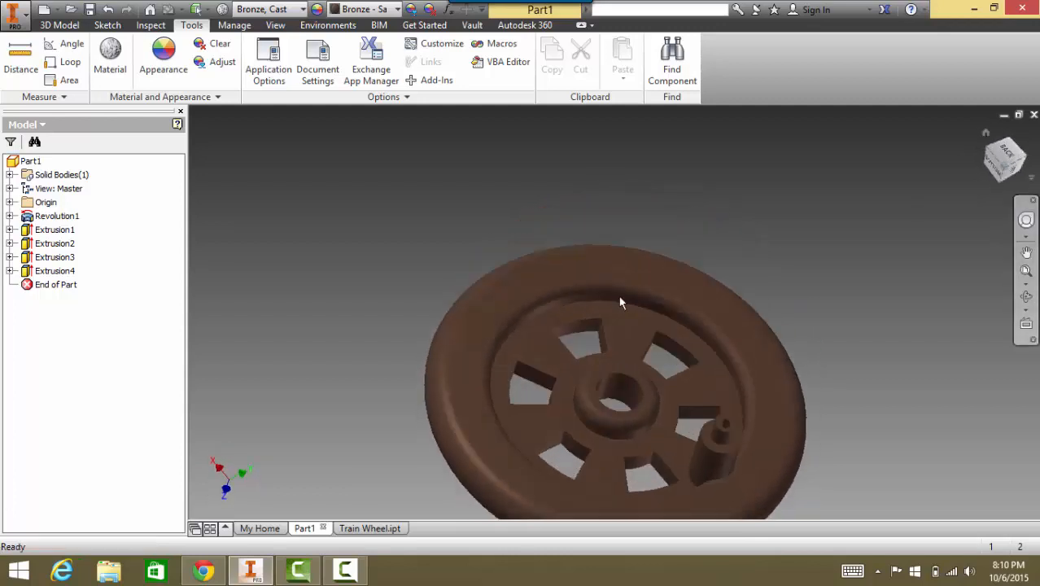